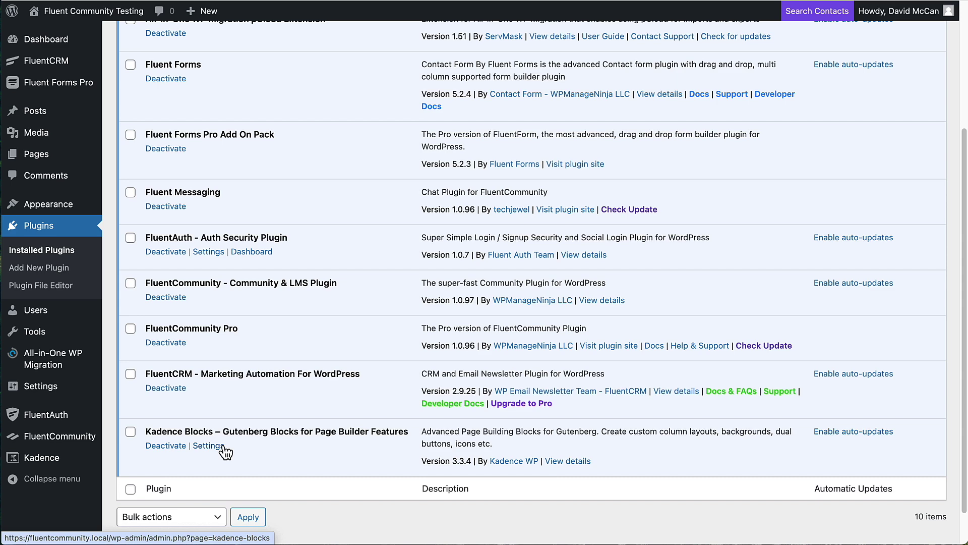
- Scroll the Installed Plugins list to confirm FluentCommunity, FluentCommunity Pro, FluentCRM and Kadence Blocks are active
scroll(380, 69, up, 1)
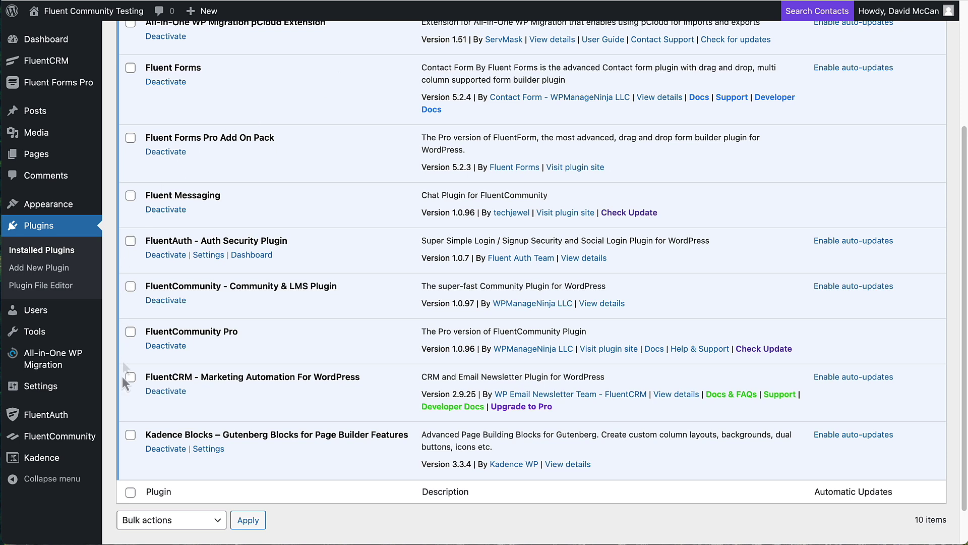
- Go from the FluentCommunity admin dashboard to the Birdwatchers Social Club portal feed
click(55, 438)
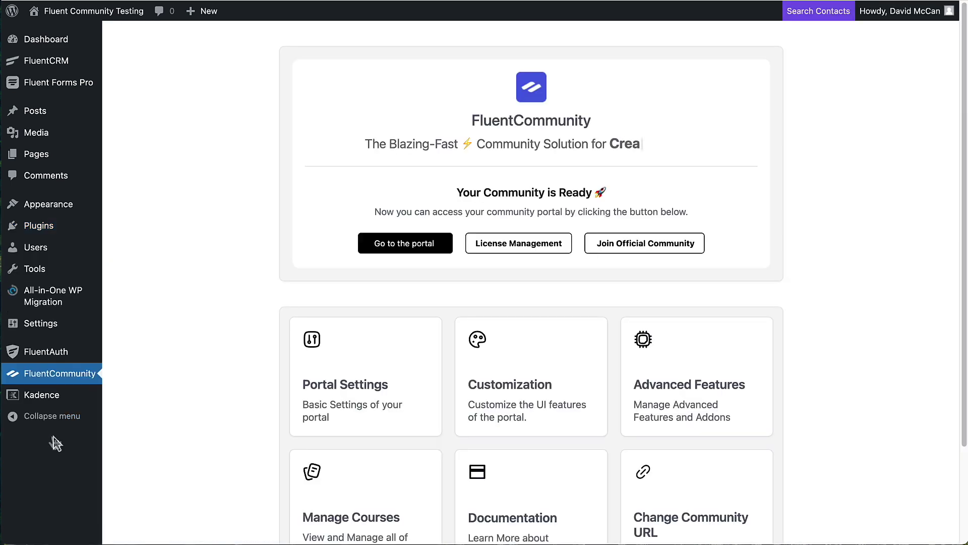
click(381, 252)
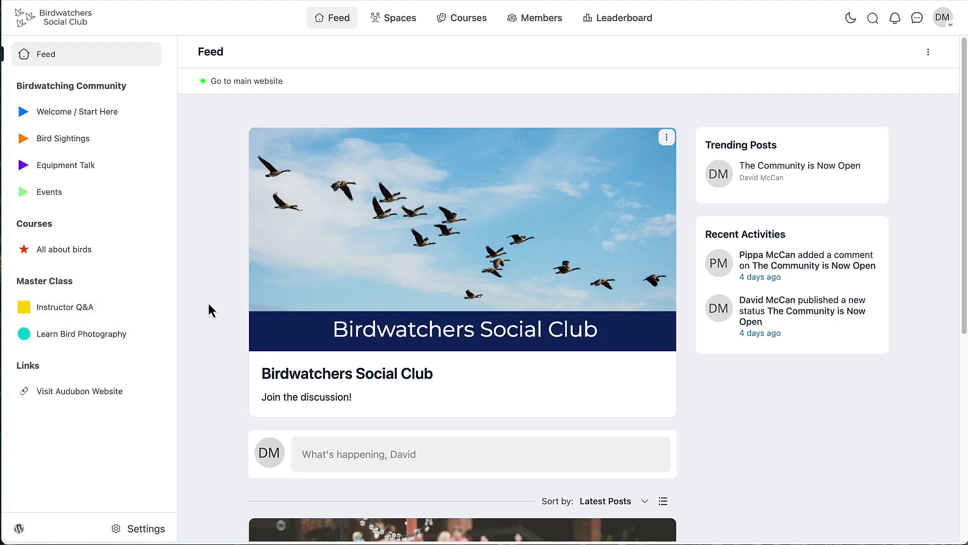
click(146, 529)
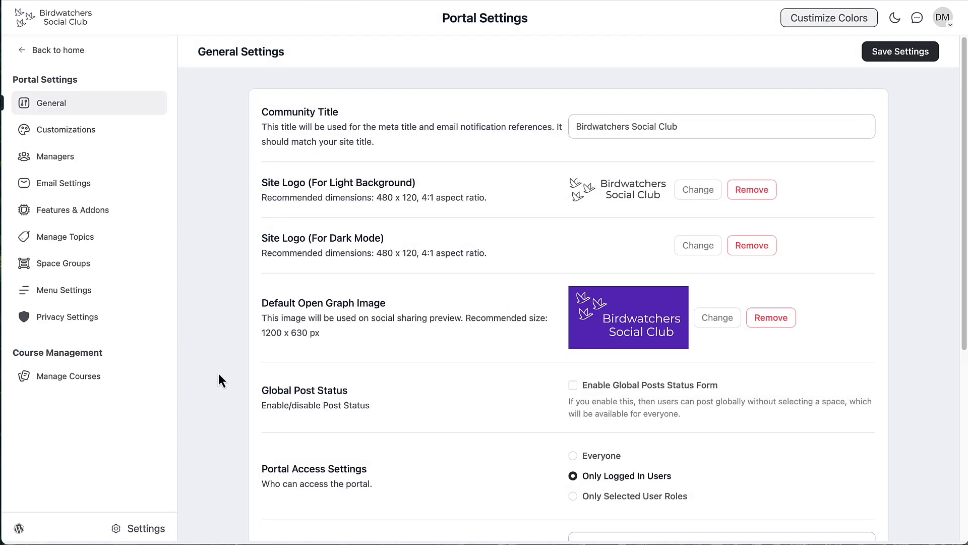
scroll(225, 119, down, 3)
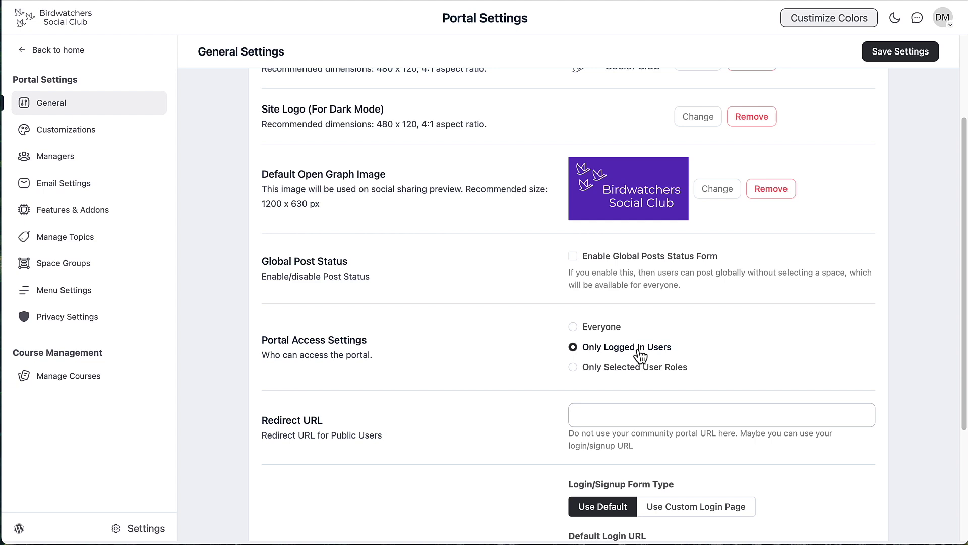
- Review the Welcome / Start Here space's settings and return to the Public space page
click(85, 59)
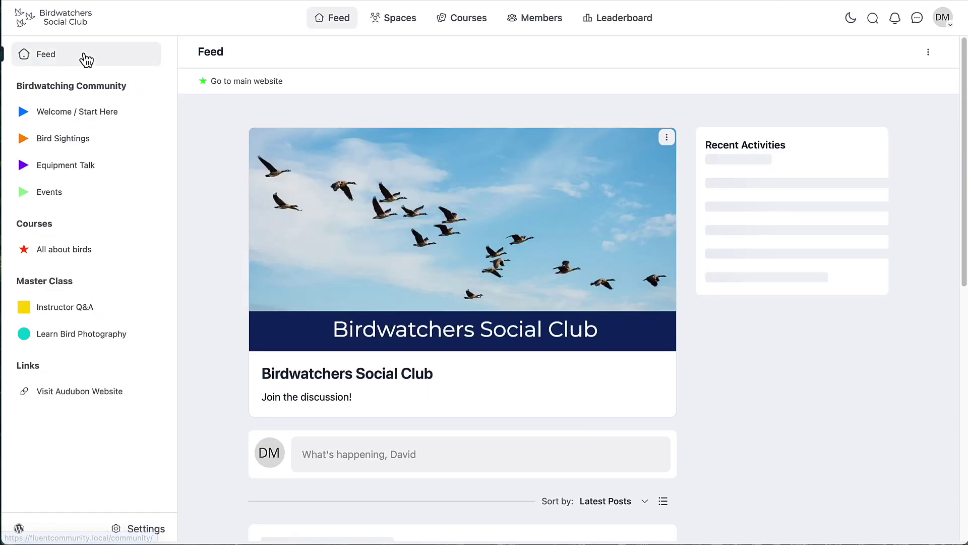
click(73, 114)
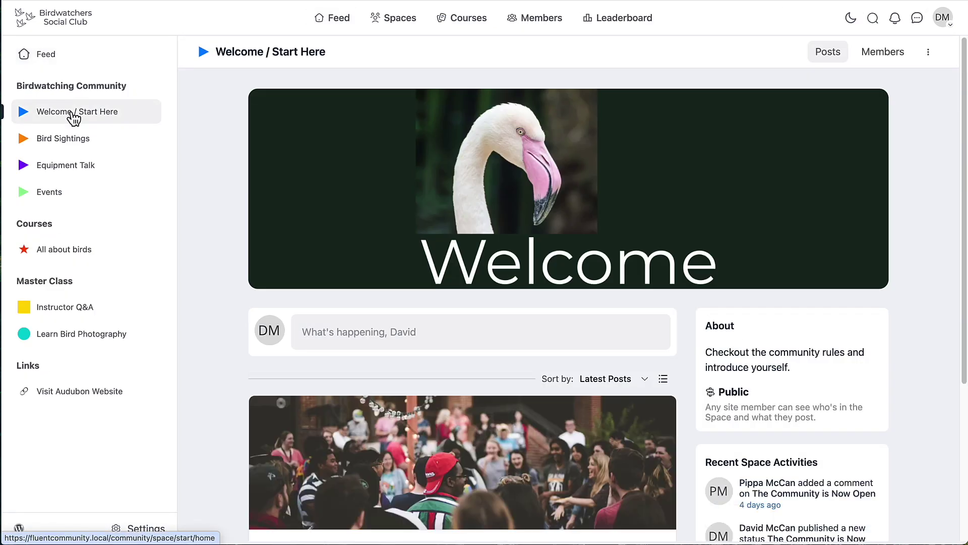
click(929, 54)
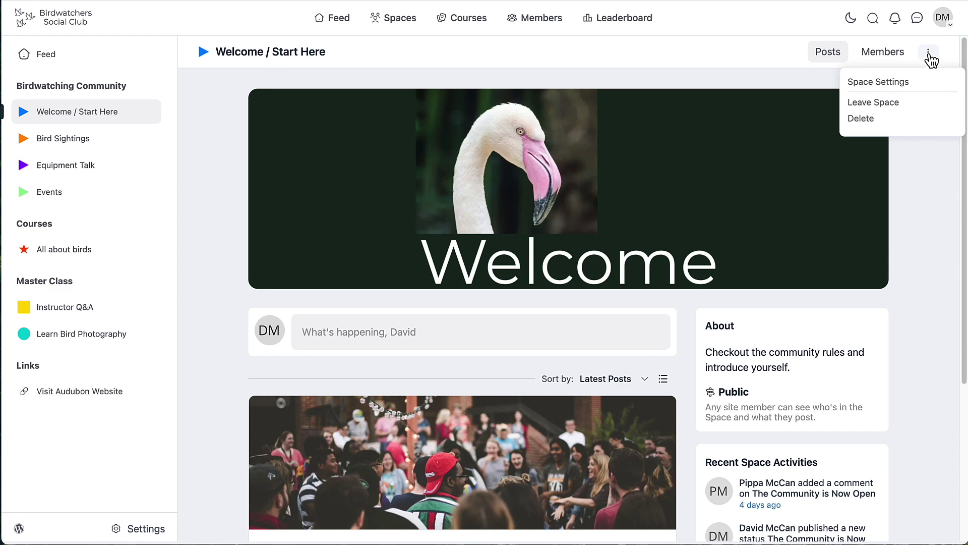
click(904, 83)
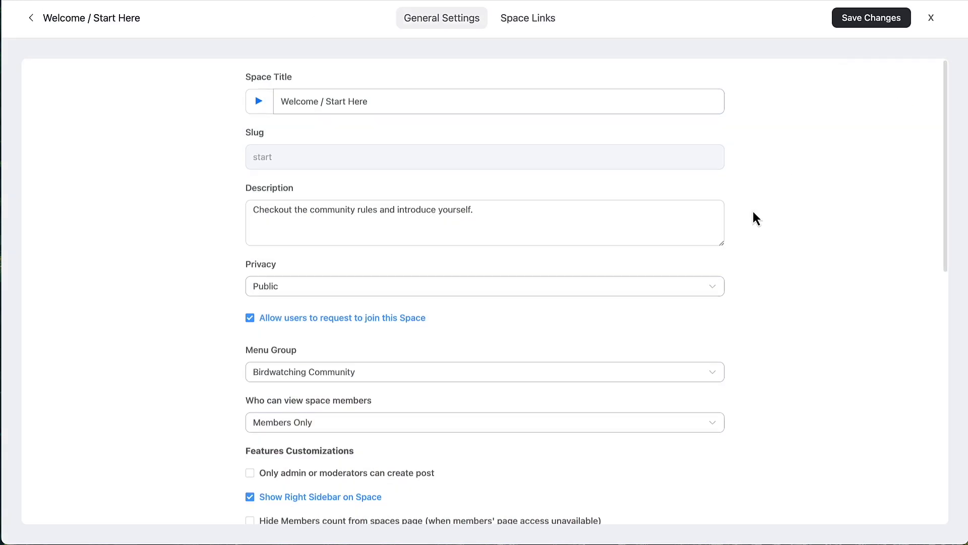
scroll(755, 216, down, 2)
scroll(754, 213, down, 3)
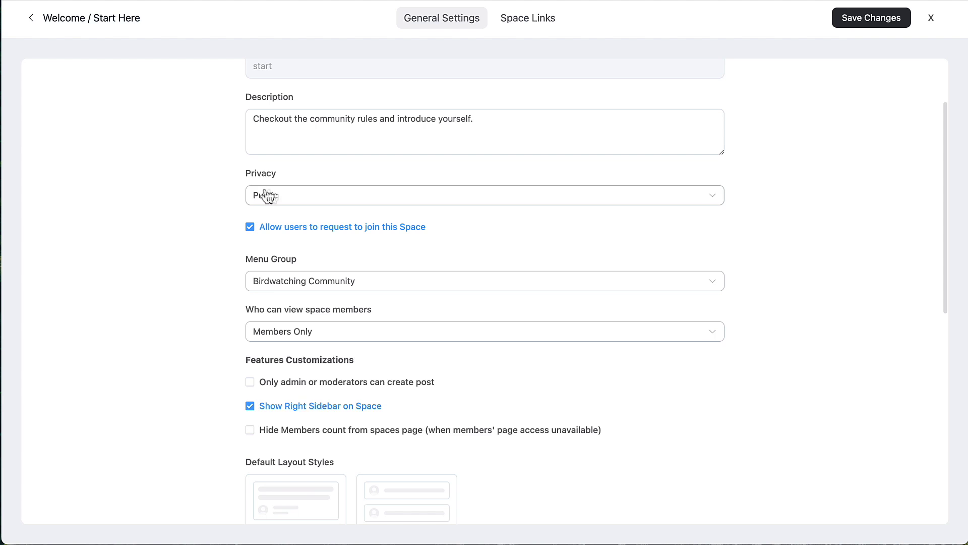
click(31, 19)
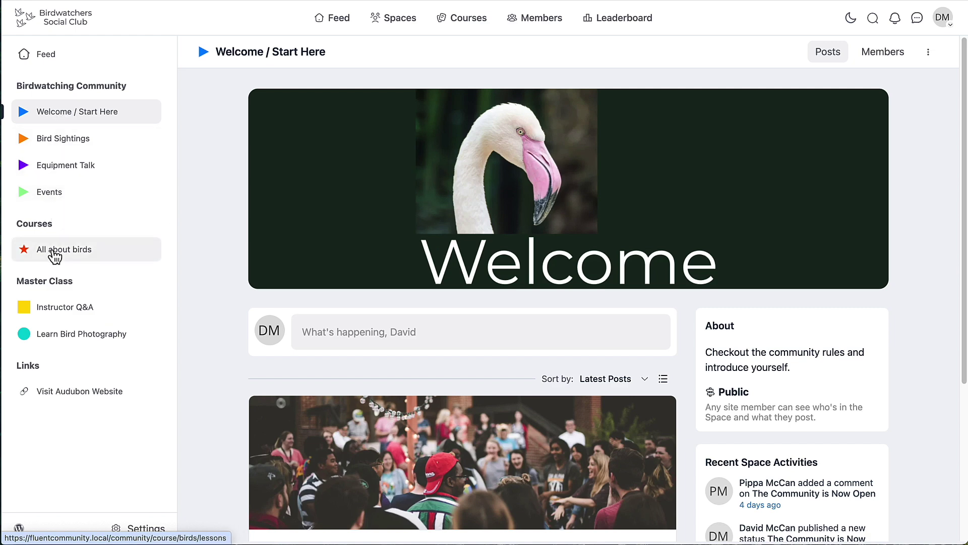
- Review the All about birds course settings from Manage Courses
click(159, 521)
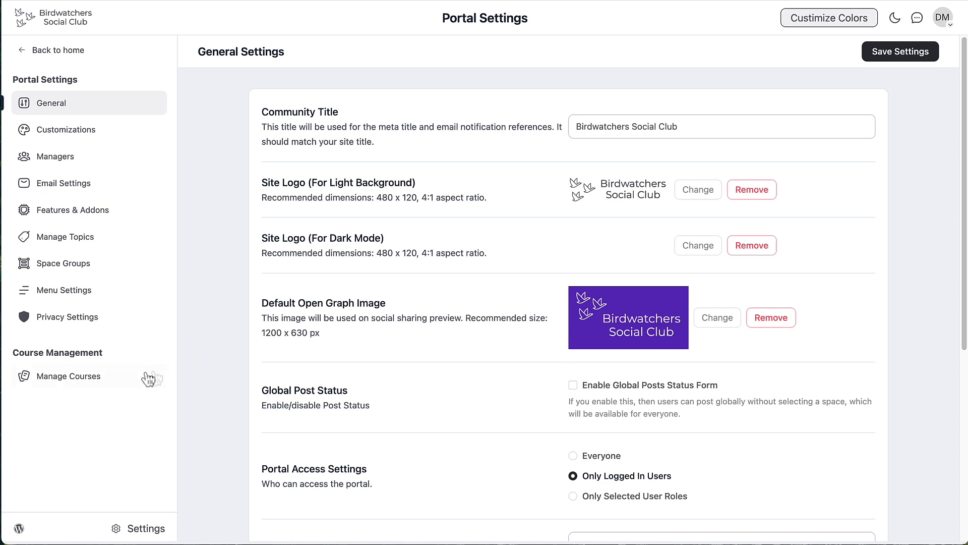
click(91, 376)
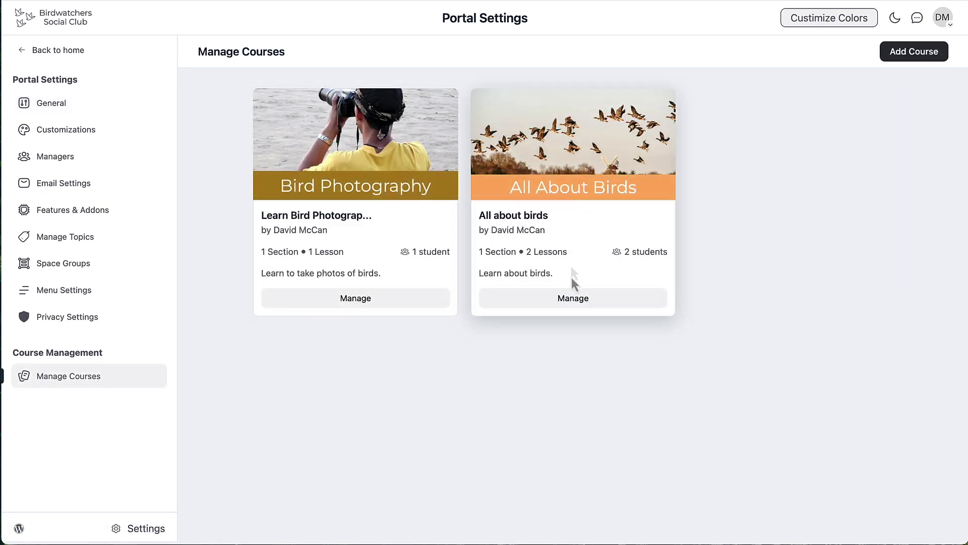
click(567, 299)
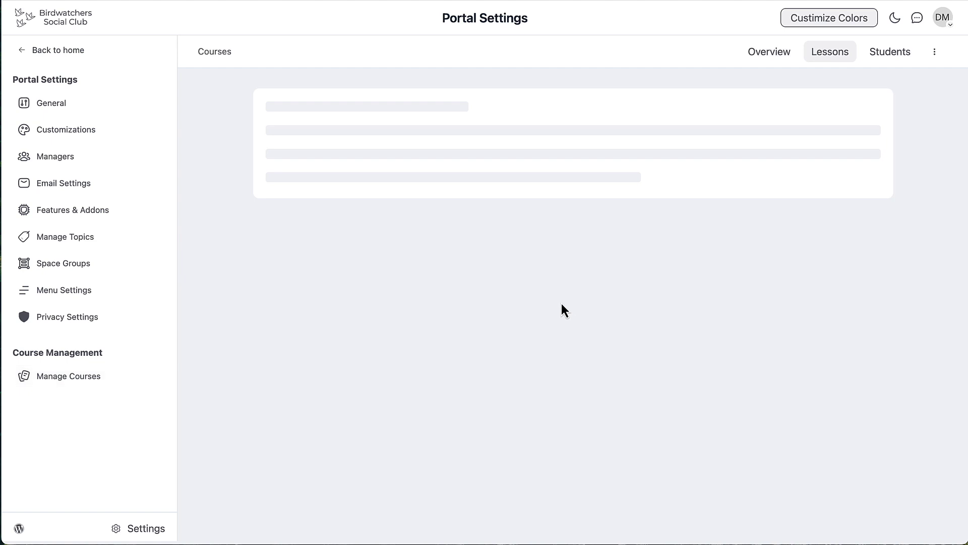
click(937, 54)
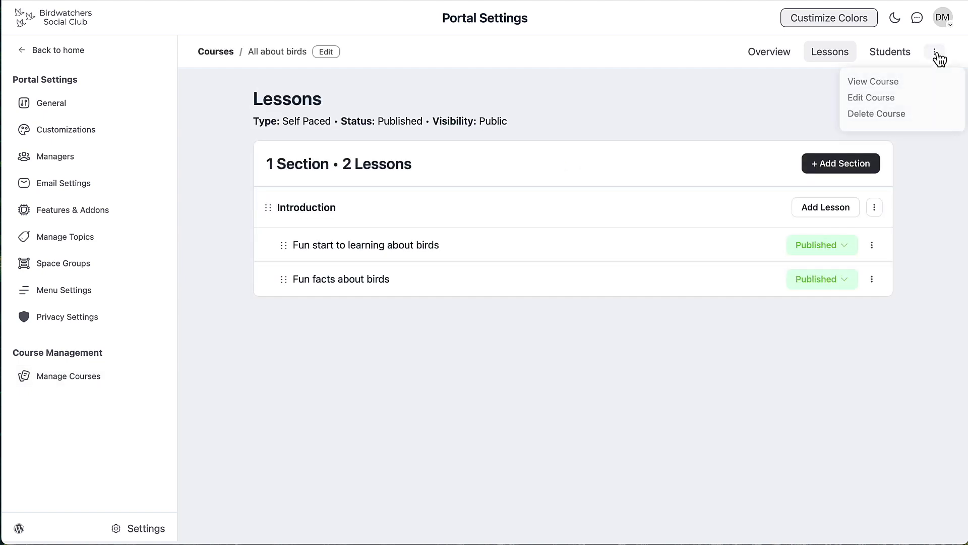
click(884, 101)
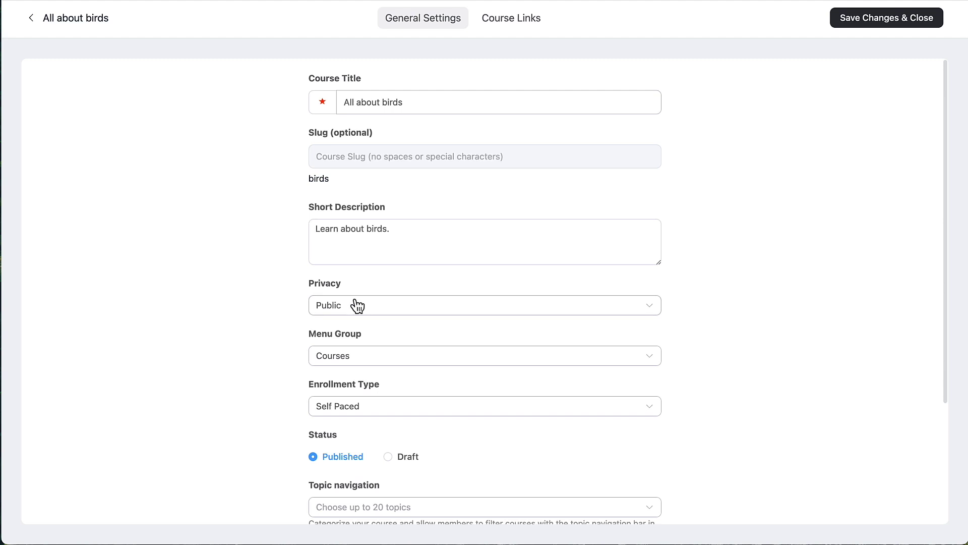
click(31, 18)
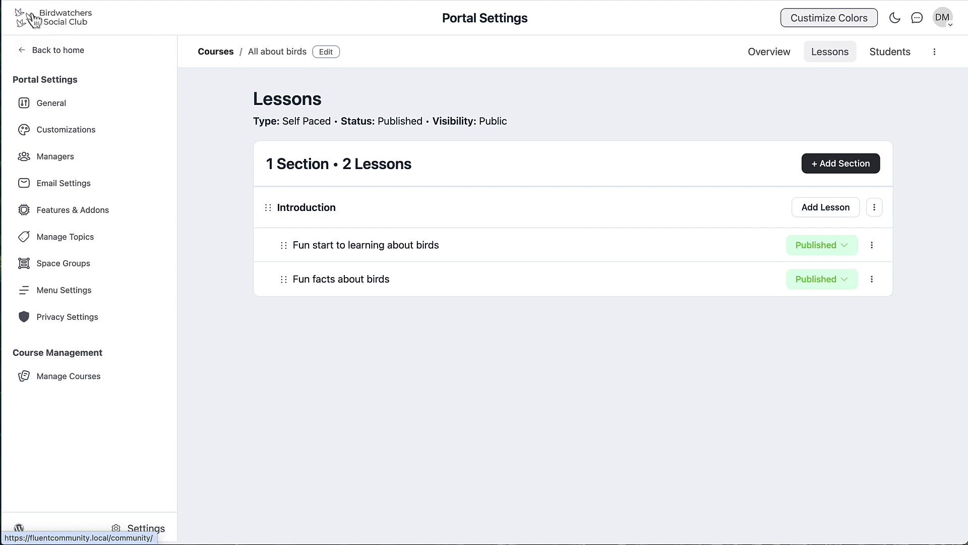
click(69, 376)
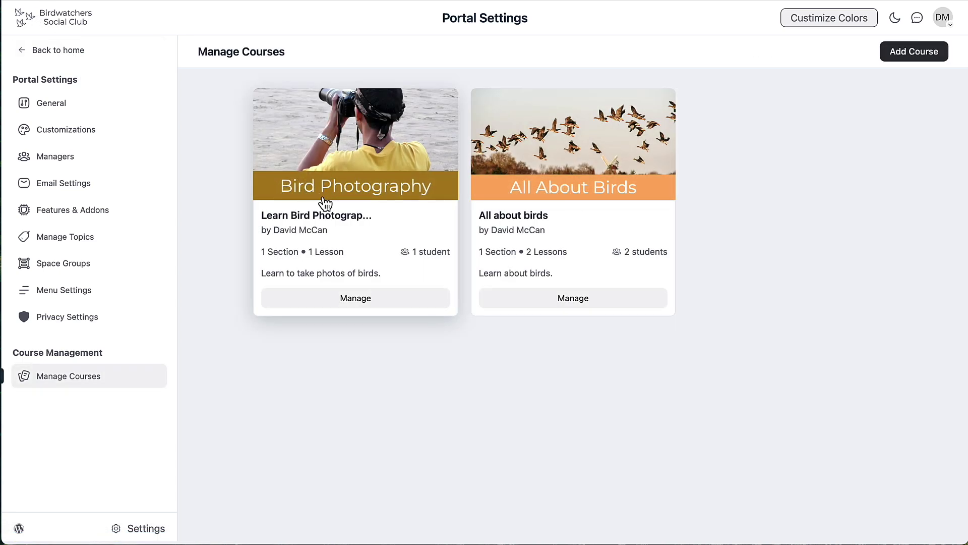
- Review the Learn Bird Photography course settings, confirming it is Private, and return to the feed
click(346, 301)
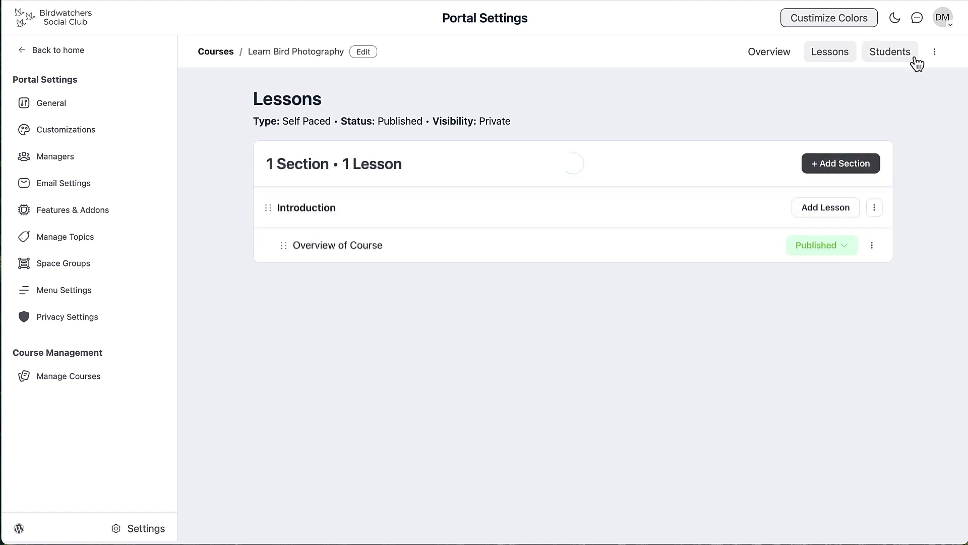
click(935, 52)
click(873, 99)
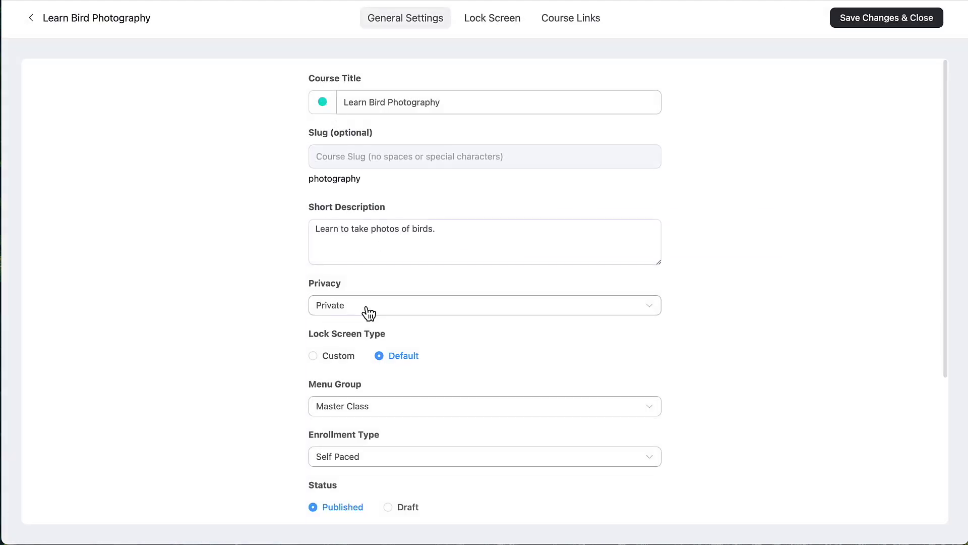
click(50, 24)
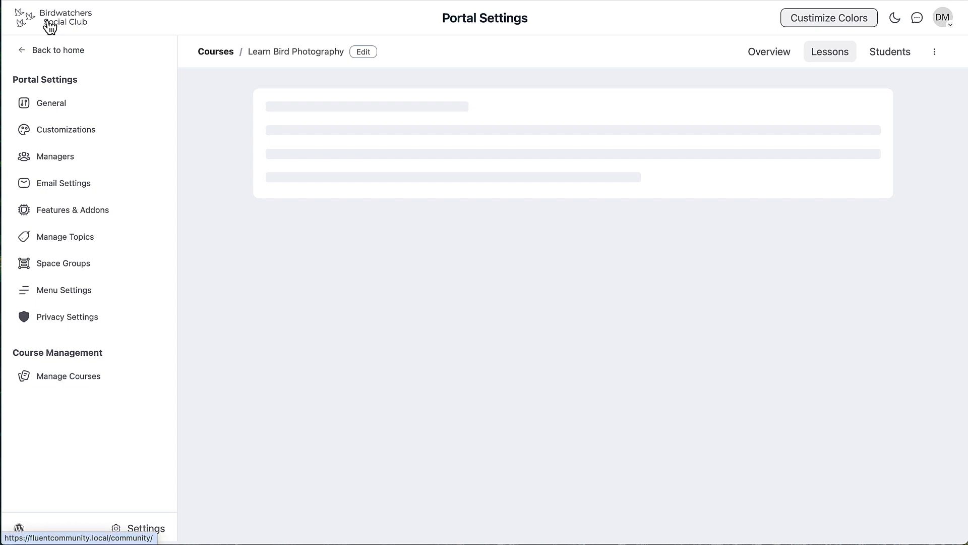
click(50, 54)
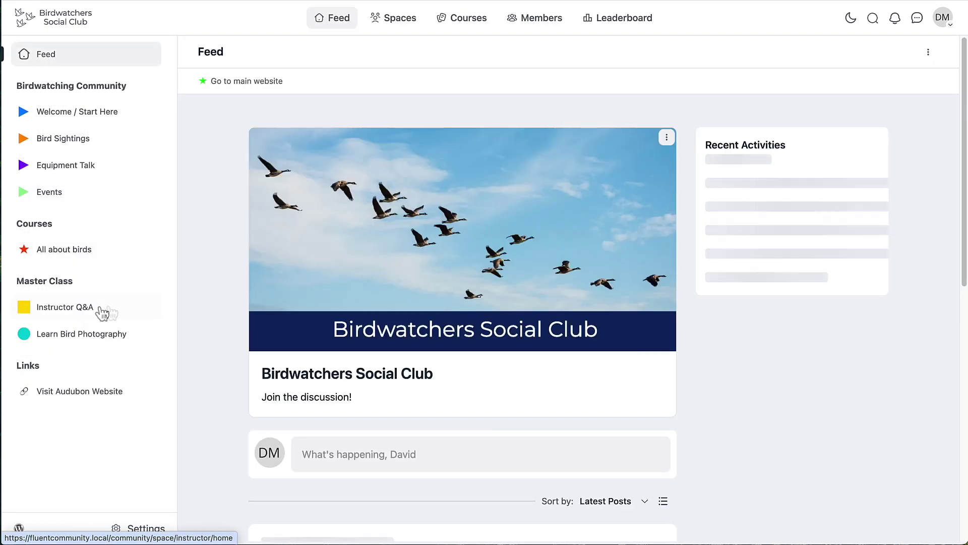
- Check the private Instructor Q&A space's settings and return to the space
click(59, 313)
click(929, 52)
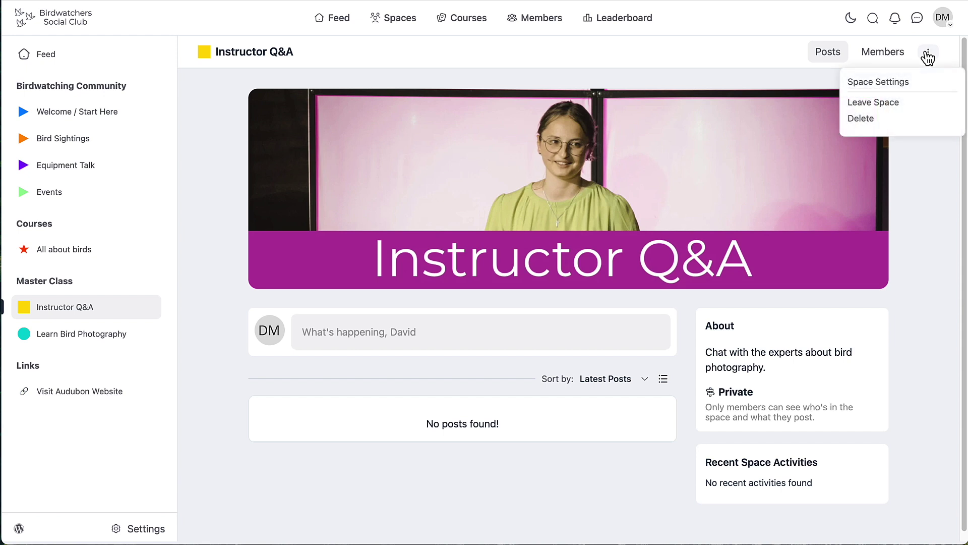
click(909, 83)
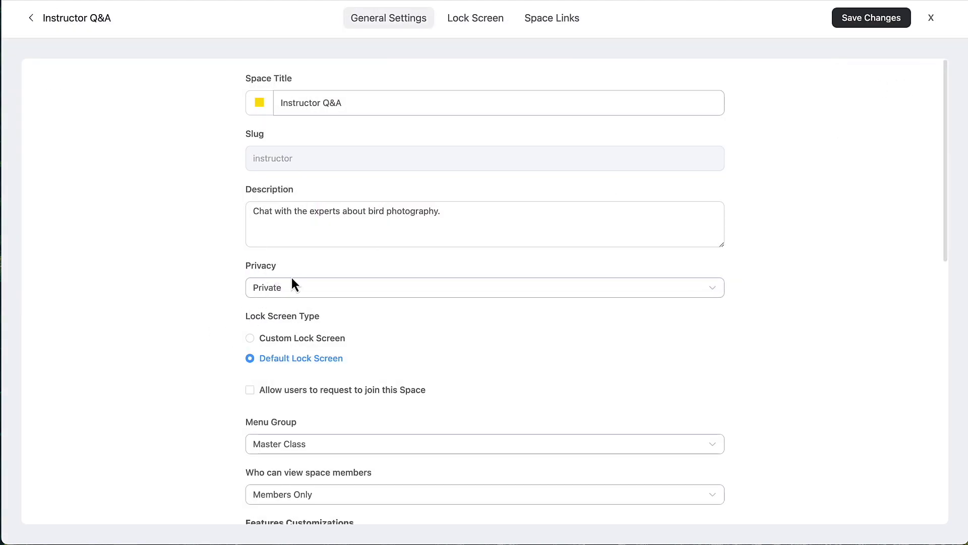
click(31, 19)
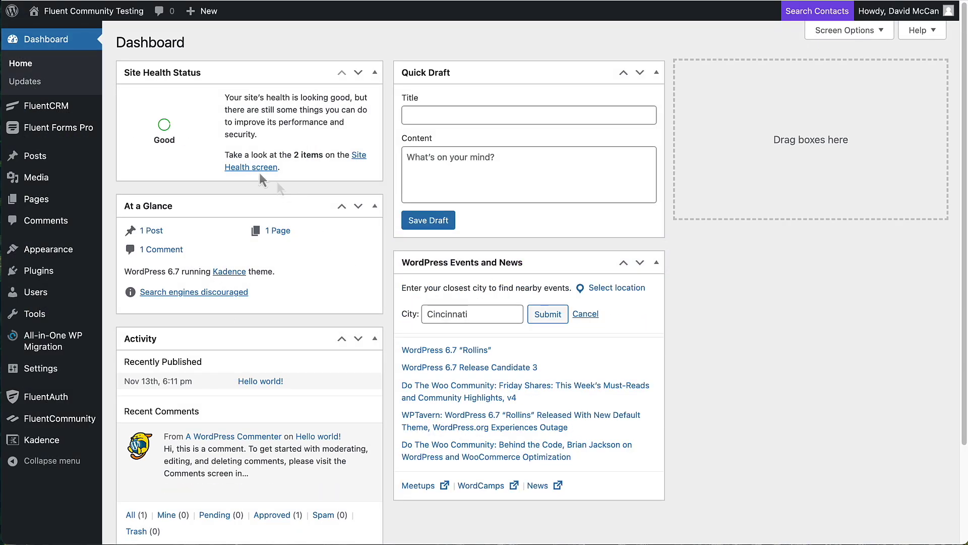
- Create and publish a 'Register' page with the text 'Register for this site.'
mouse_move(48, 206)
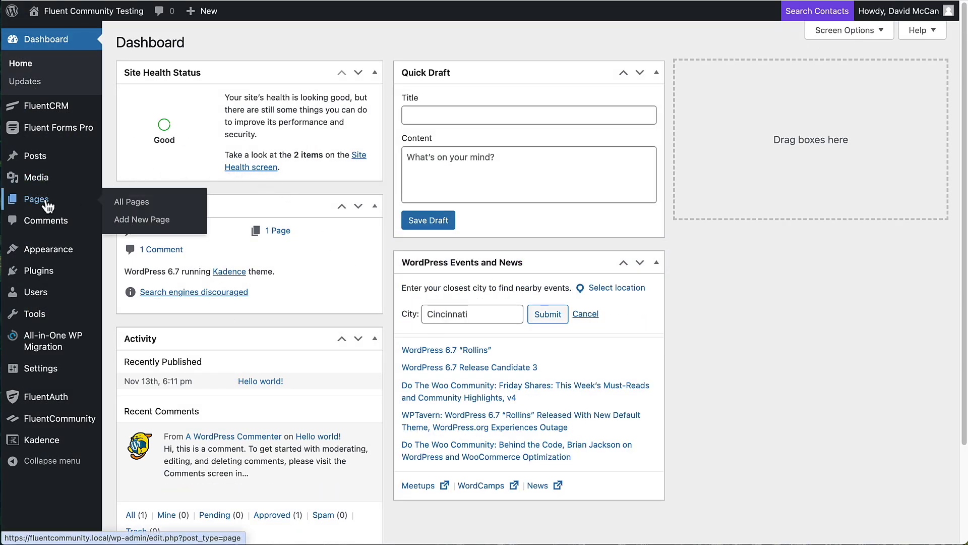
click(138, 204)
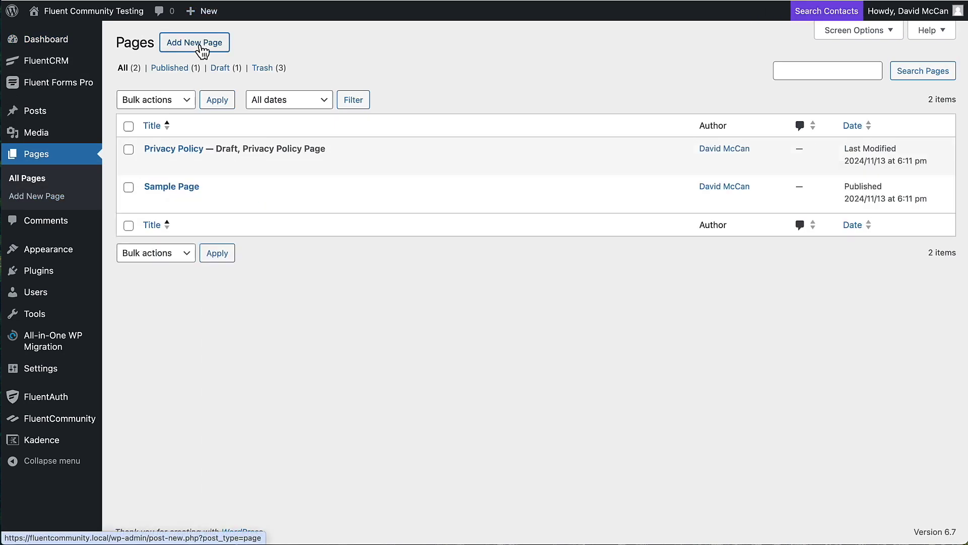
click(201, 49)
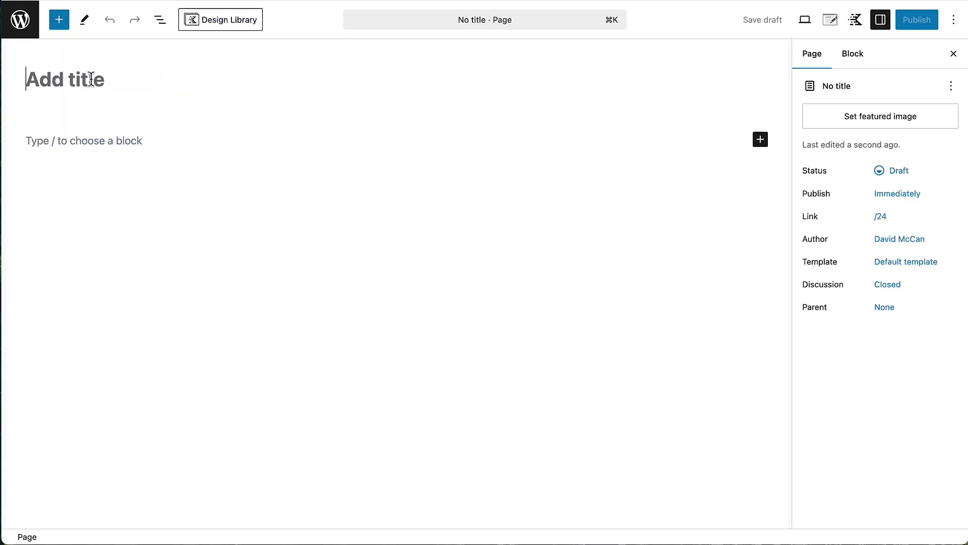
text(Re)
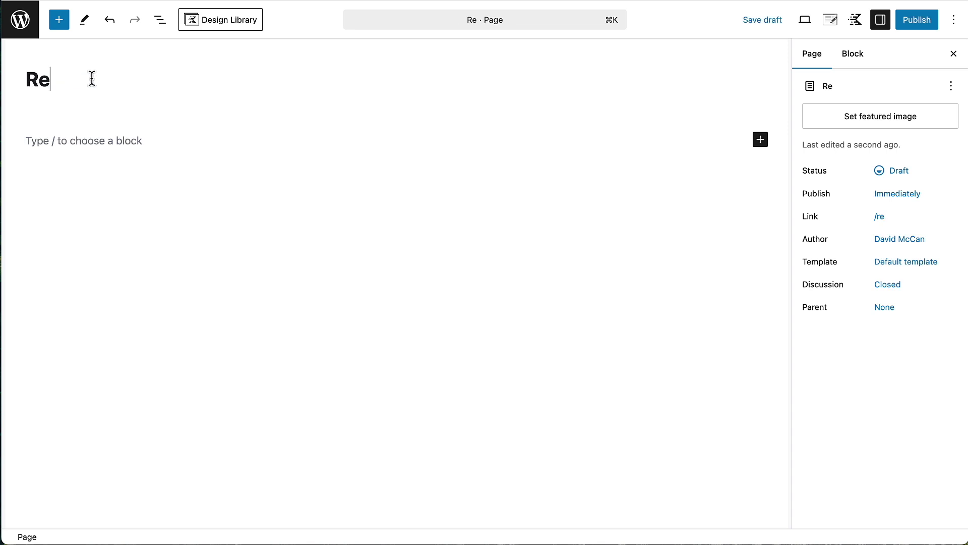
text(gister)
click(71, 144)
text(Register fo)
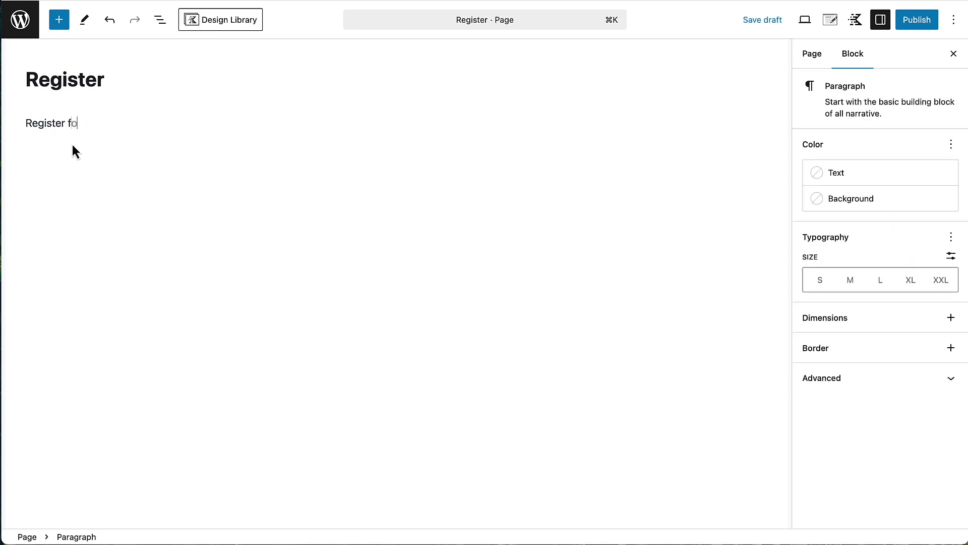
text(r this site.)
click(921, 19)
click(921, 19)
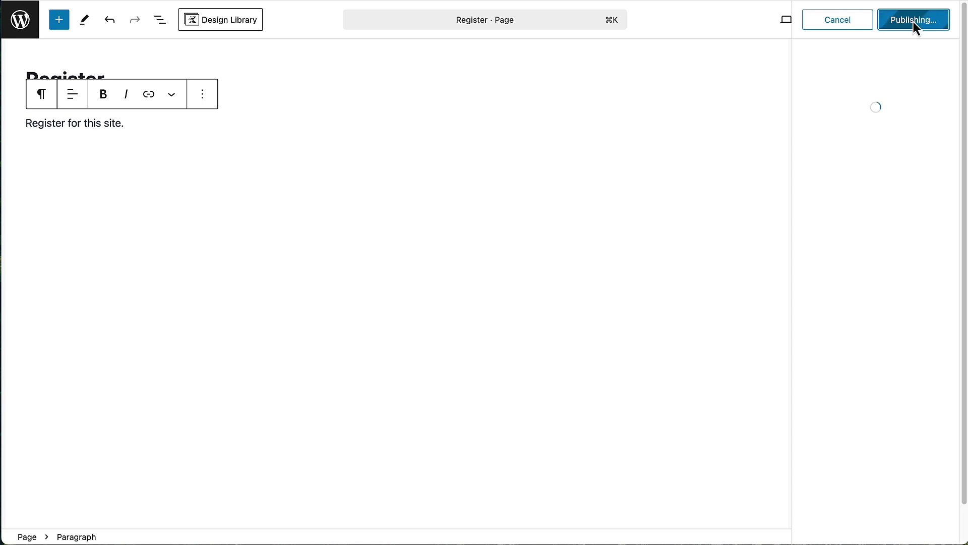
- Create and publish a 'Members' page reading 'Login to the Community Portal.'
click(911, 161)
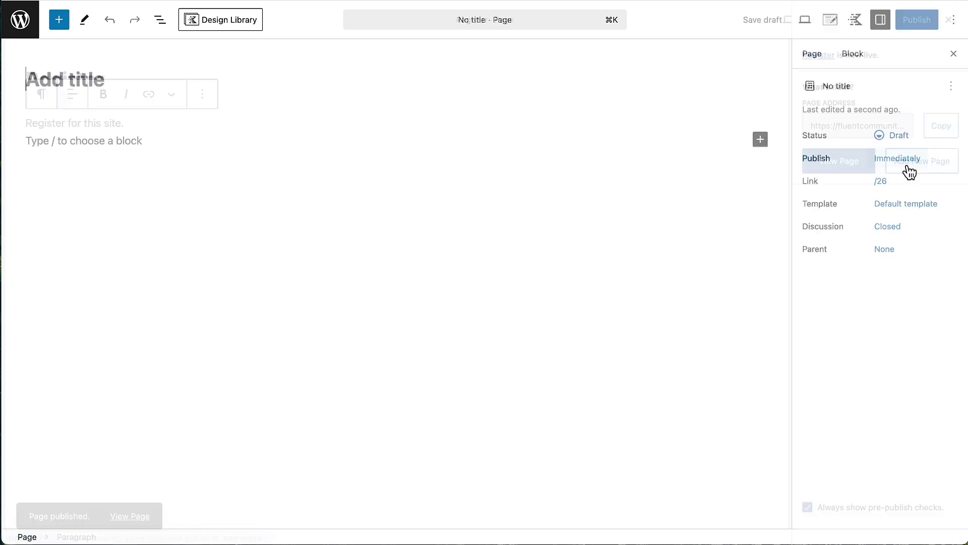
text(Members)
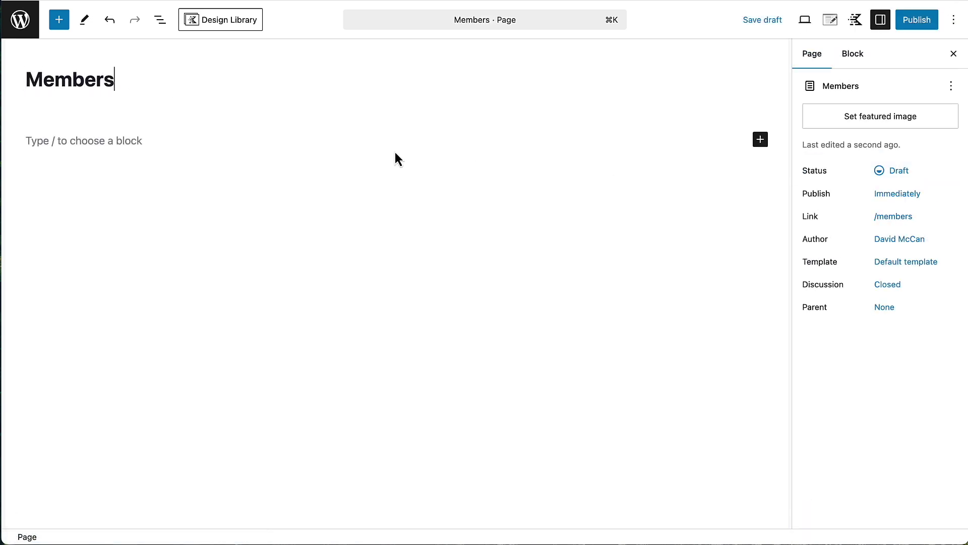
click(128, 140)
text(Login to the )
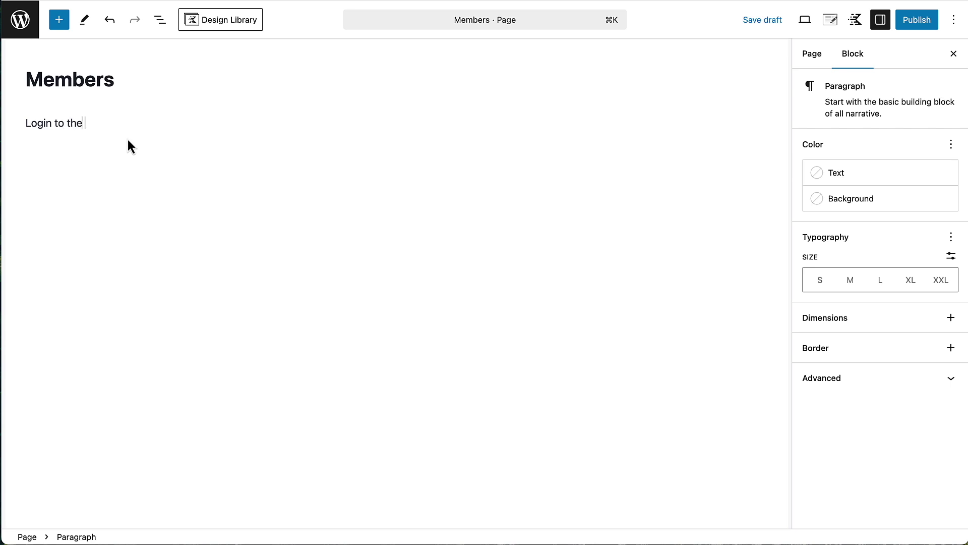
text(Community Portal.)
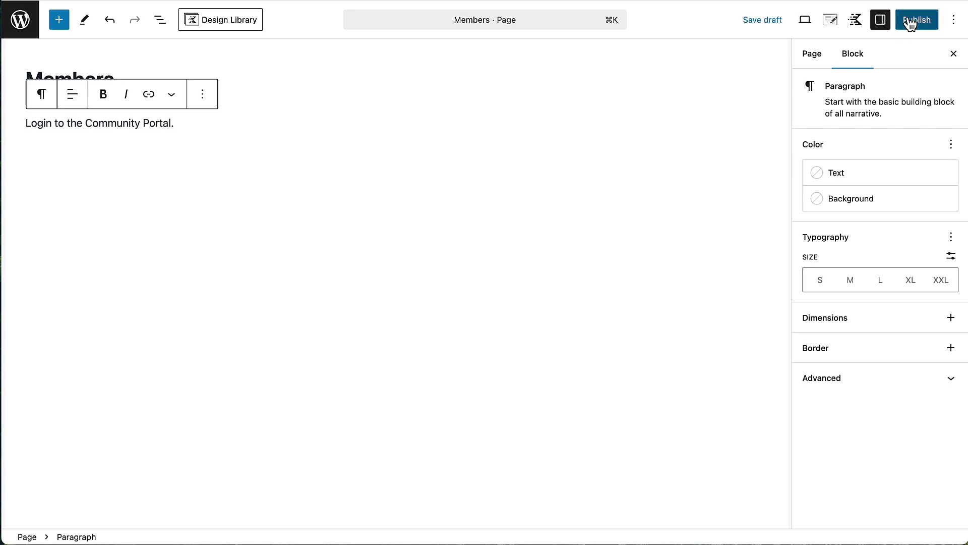
click(911, 22)
click(910, 22)
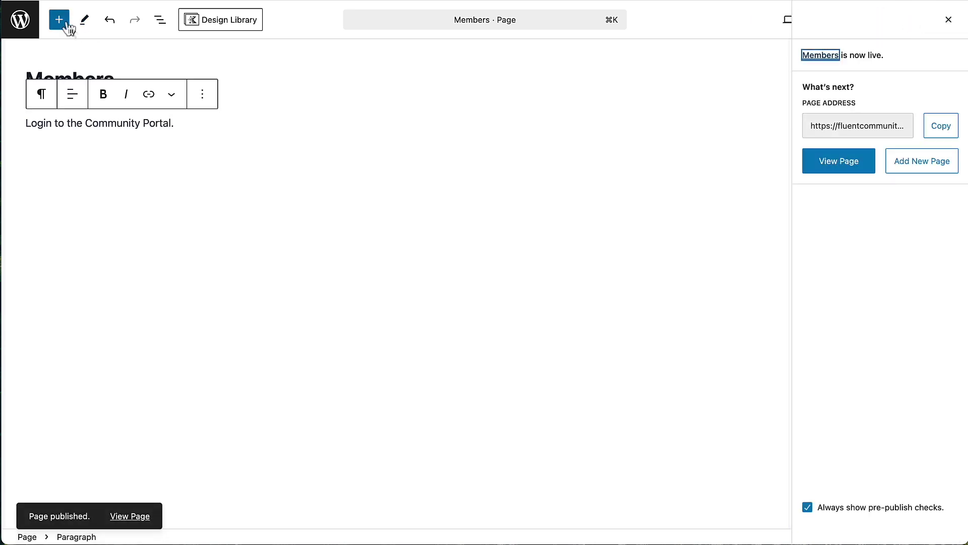
- Create and publish a 'Master Class' page reading 'Join the Master Class.' and return to Pages
click(908, 166)
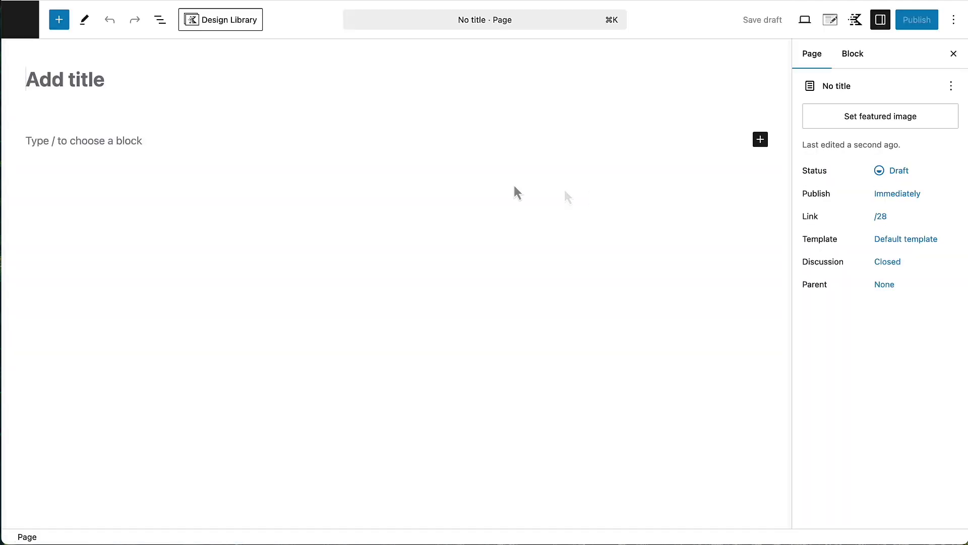
text(Master )
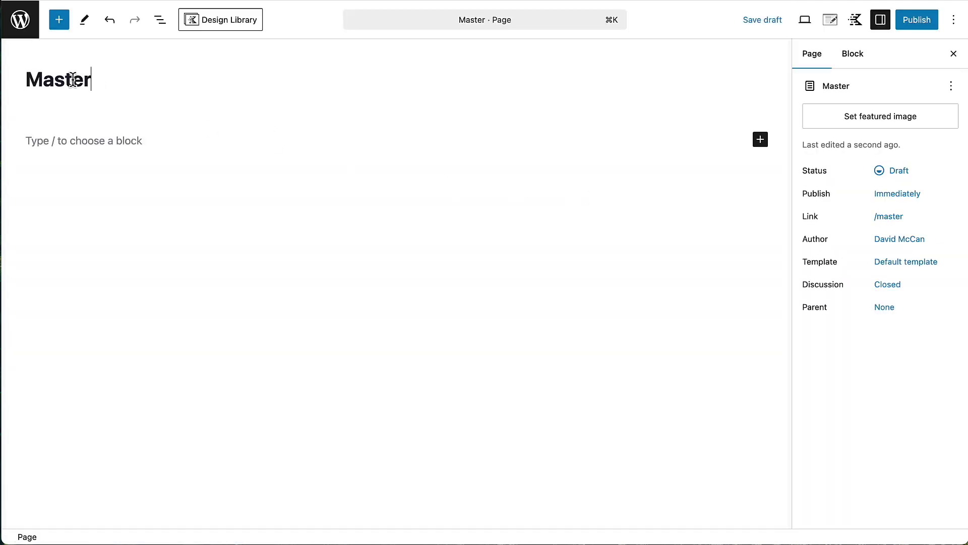
text(Class)
key(Return)
text(J)
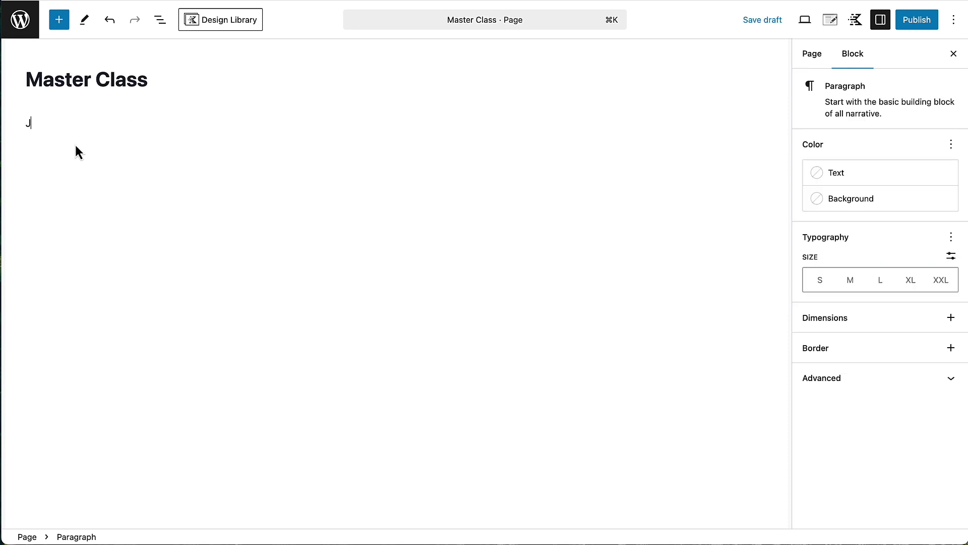
text(oin the Master Class.)
click(917, 19)
click(913, 20)
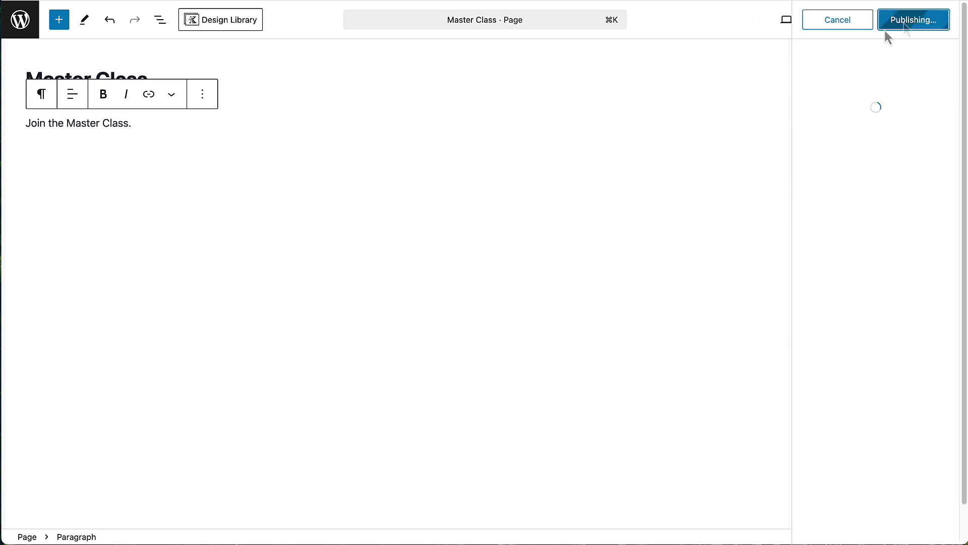
click(20, 20)
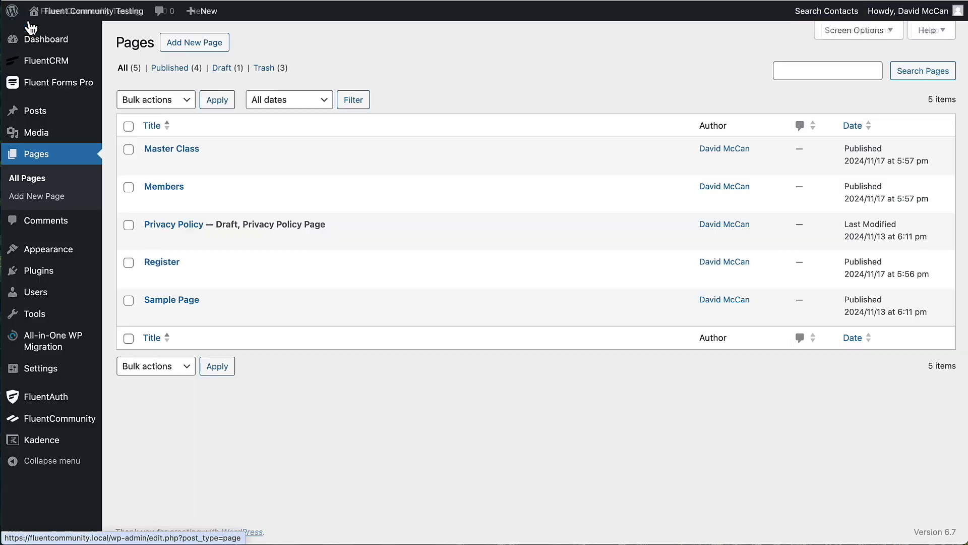
- Review FluentAuth's security Settings: core options and login limiting at 5 attempts per 30 minutes
mouse_move(44, 402)
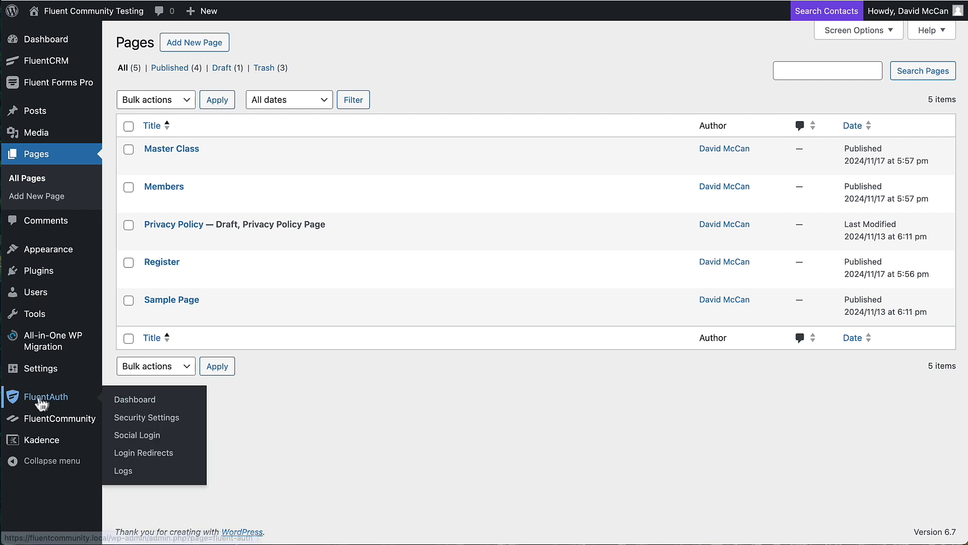
click(131, 402)
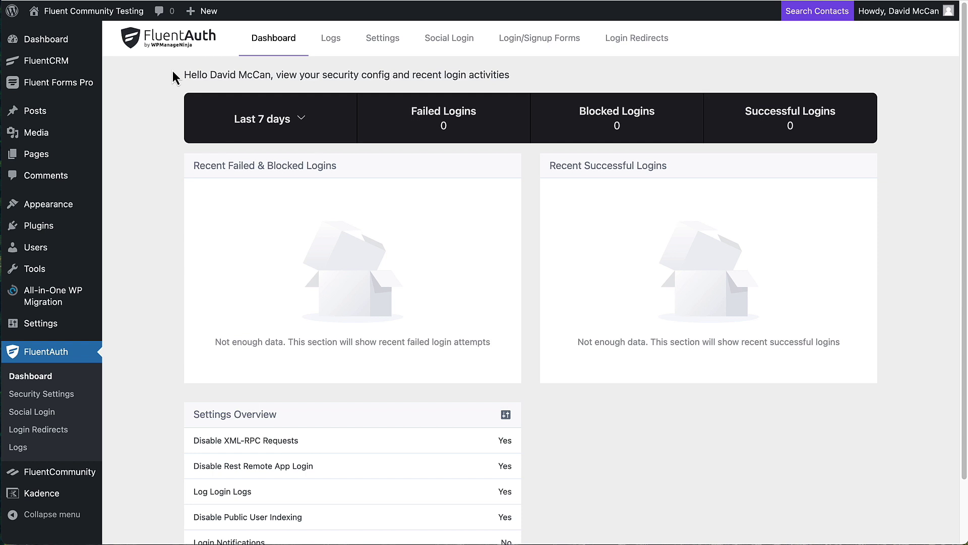
click(389, 39)
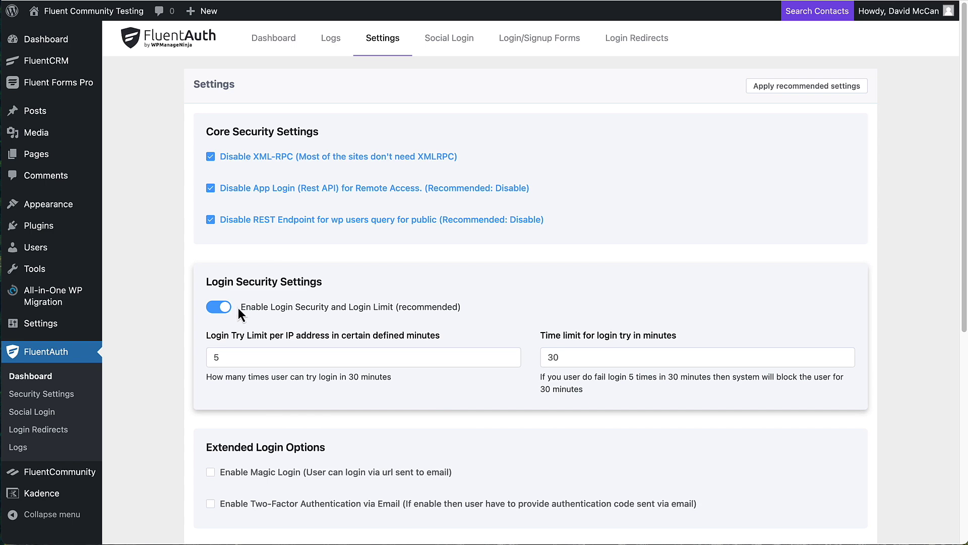
scroll(238, 308, down, 5)
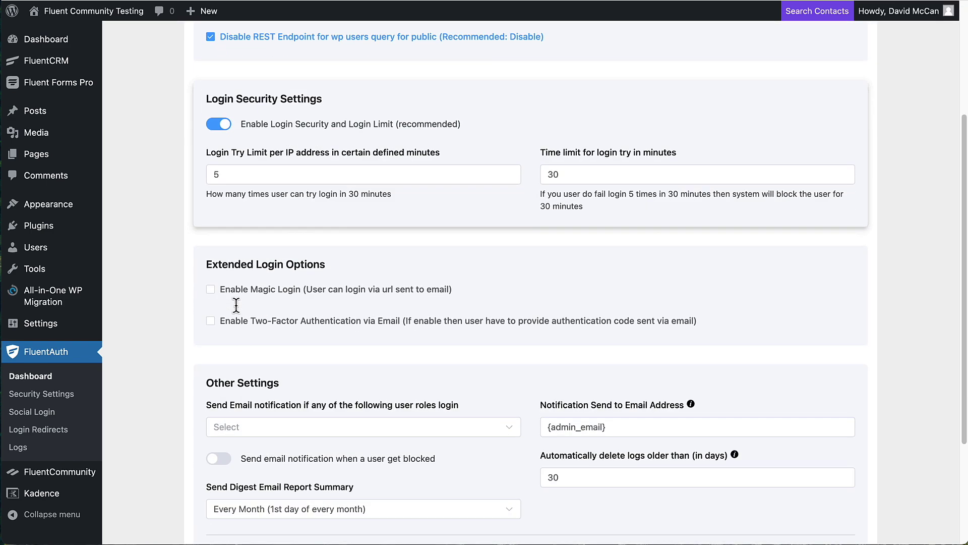
scroll(236, 307, up, 5)
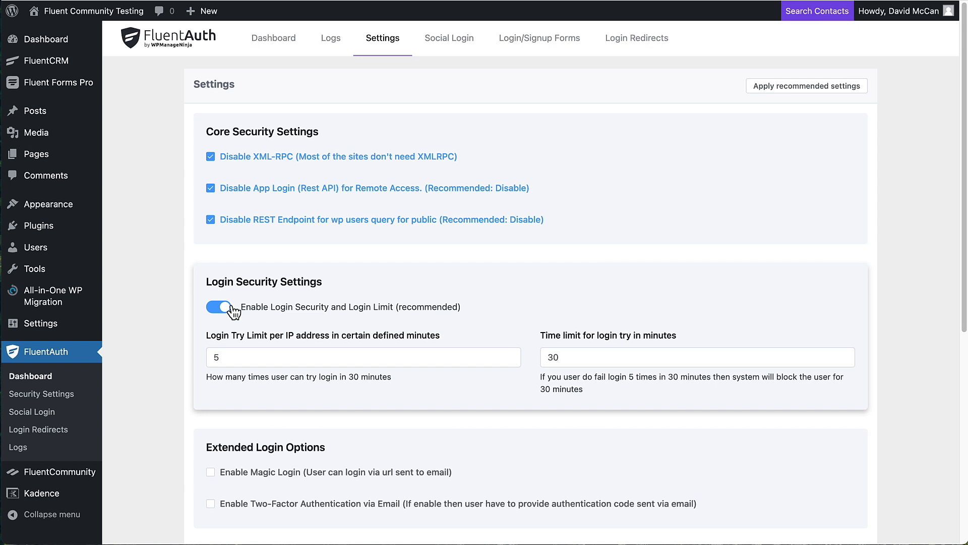
- Preview the social login providers, leaving Social Login / Signup disabled
click(458, 44)
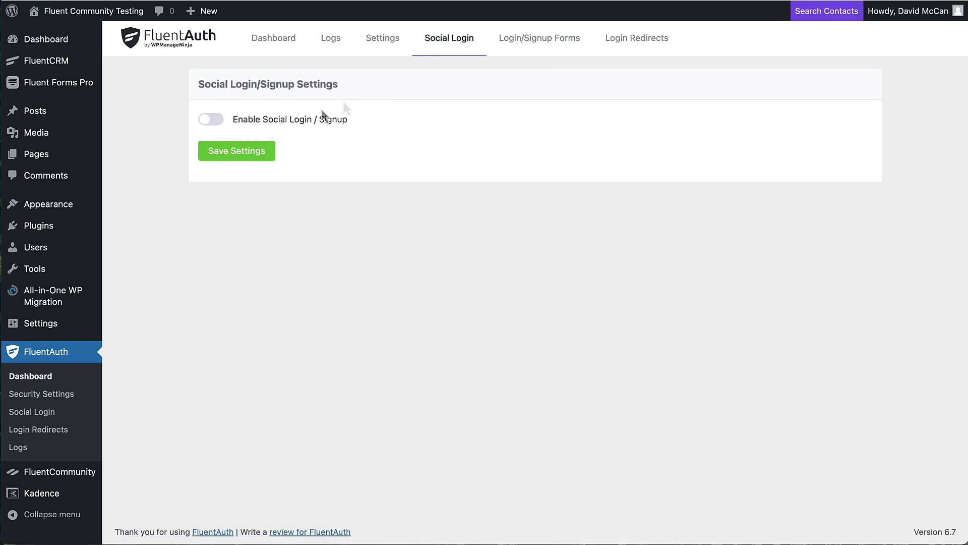
click(217, 122)
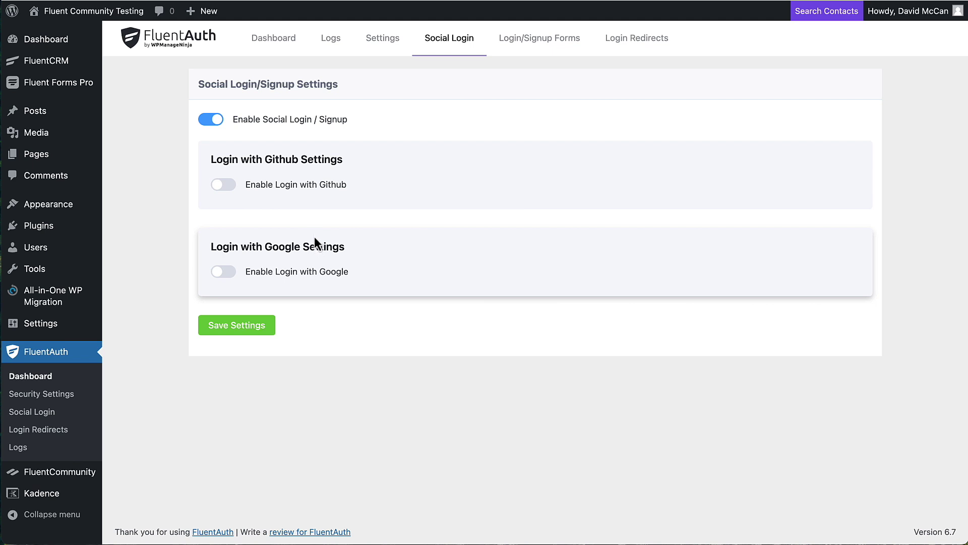
click(207, 120)
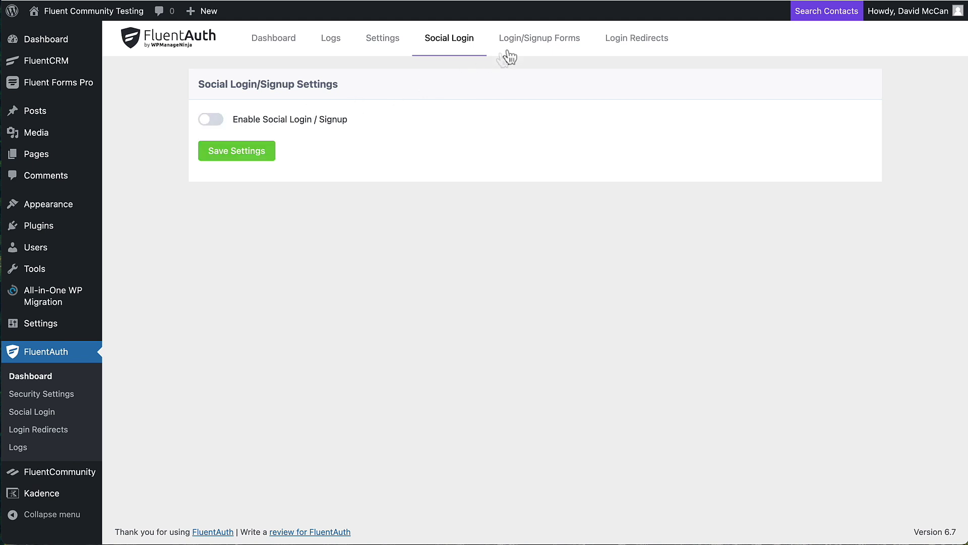
click(524, 41)
- Enable custom login/signup shortcodes, copy the signup-with-redirect shortcode, and save the settings
click(206, 123)
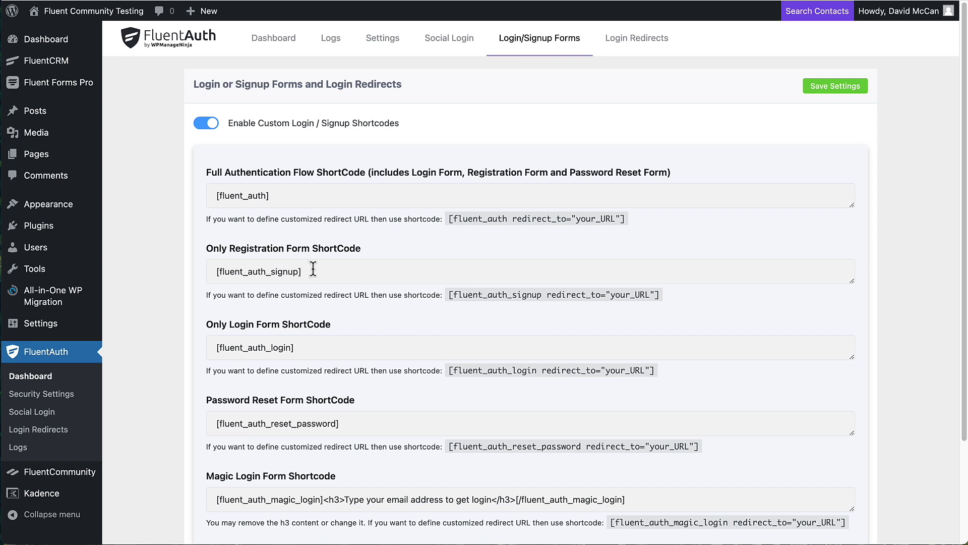
drag(310, 272, 219, 271)
click(408, 267)
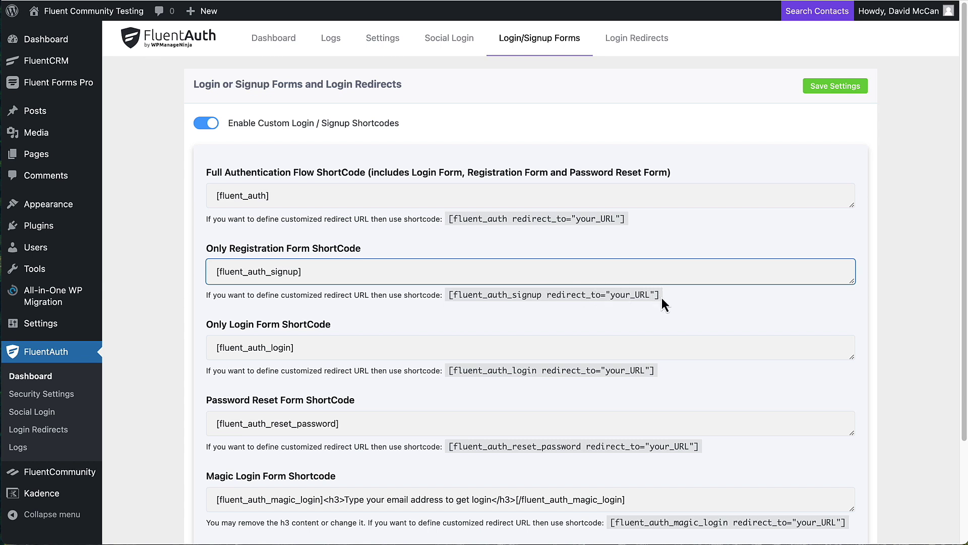
drag(662, 297, 509, 297)
right_click(457, 288)
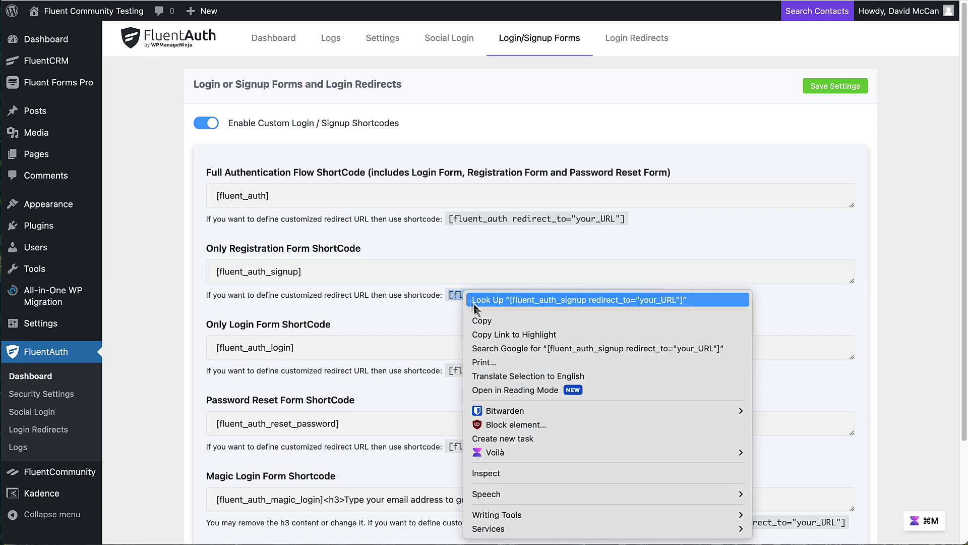
click(483, 322)
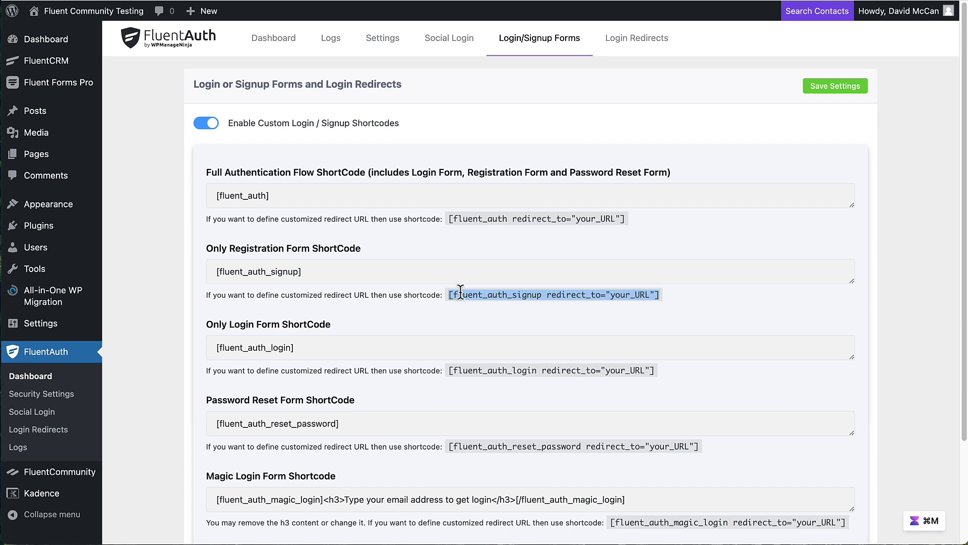
click(829, 91)
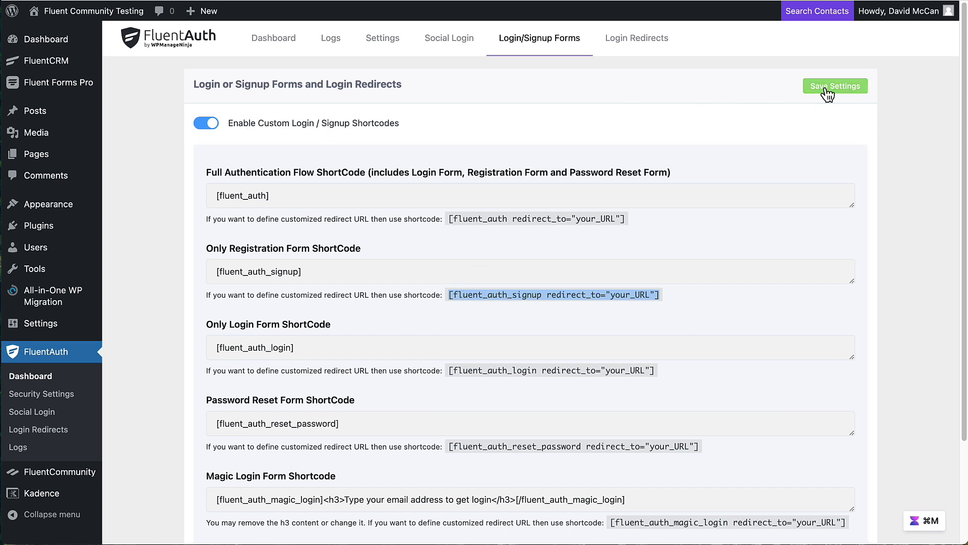
- Enable custom login redirects and copy the community login URL from FluentCommunity's portal settings
click(643, 45)
click(217, 126)
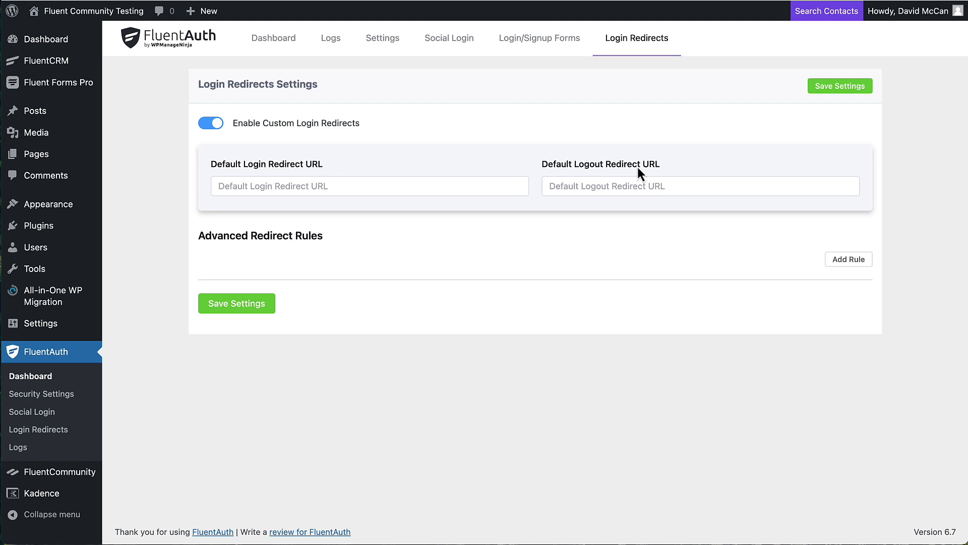
right_click(90, 474)
click(129, 409)
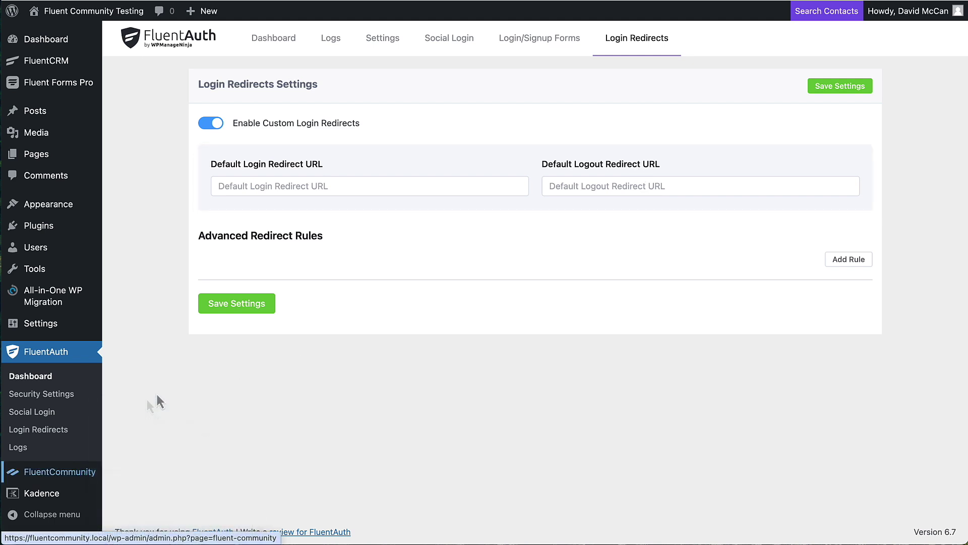
key(ctrl+Tab)
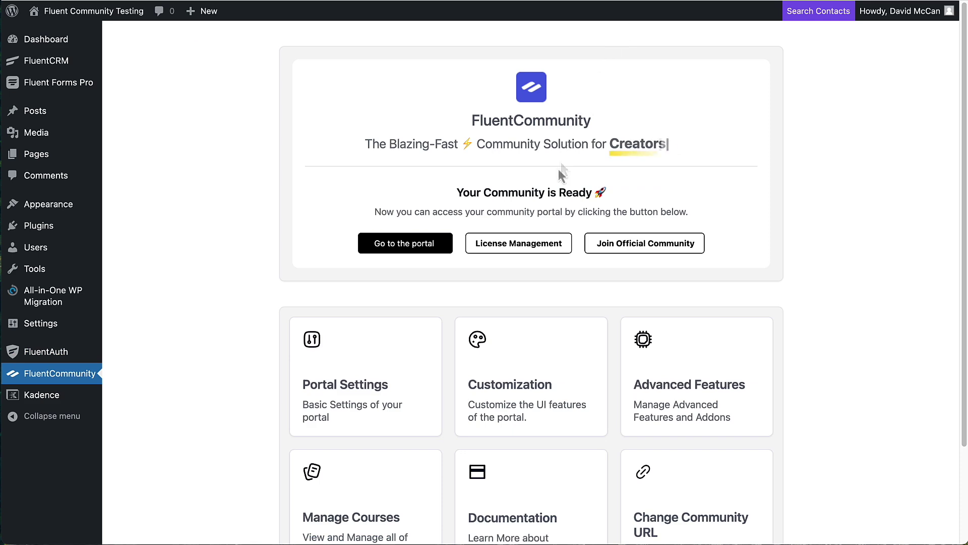
click(429, 331)
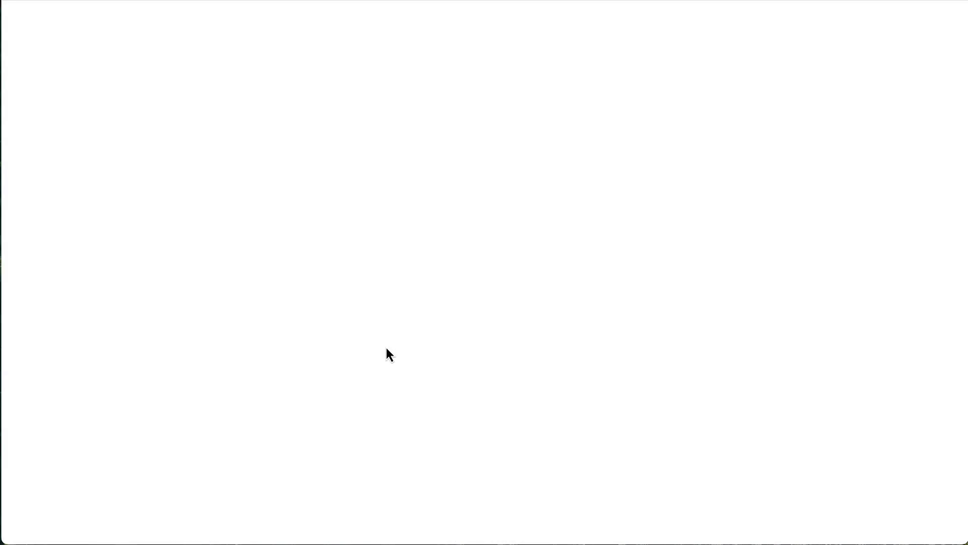
scroll(394, 347, down, 5)
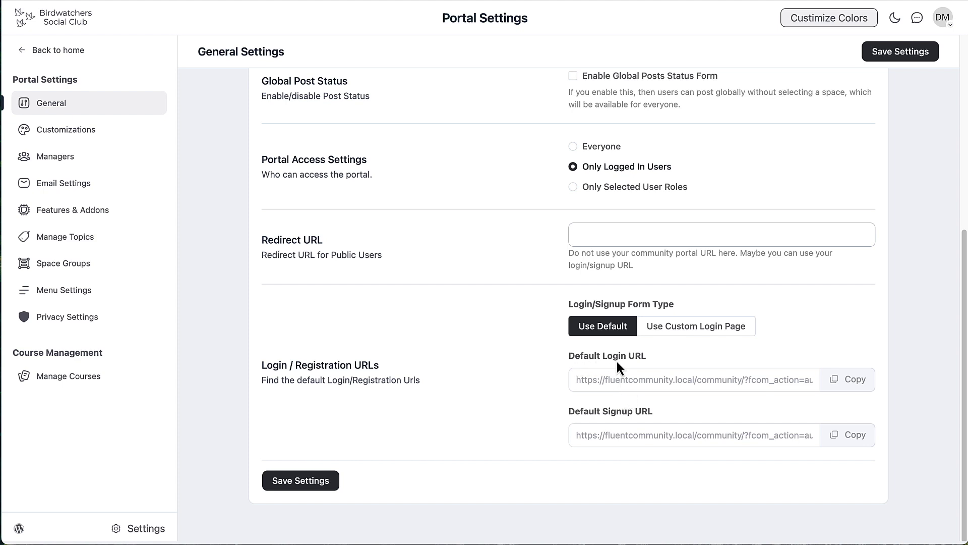
click(837, 383)
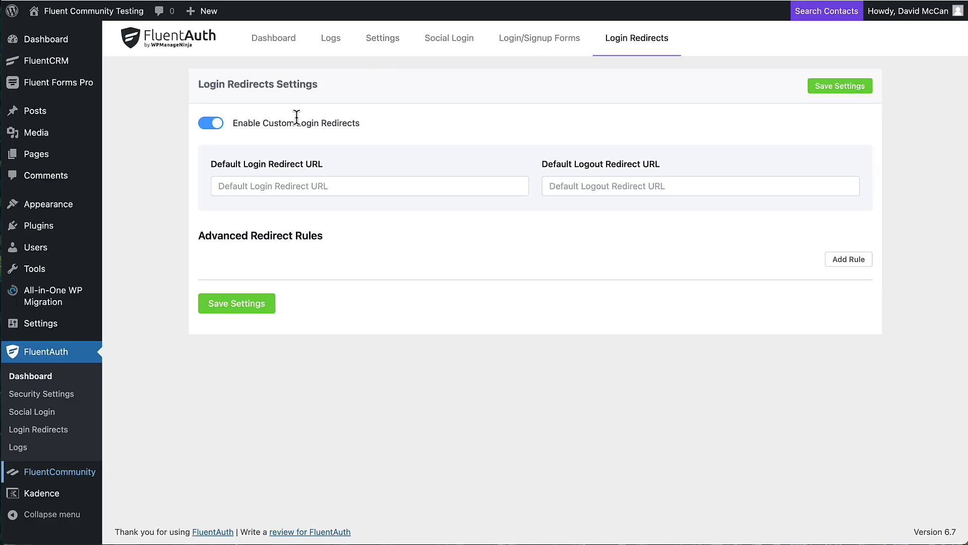
click(238, 188)
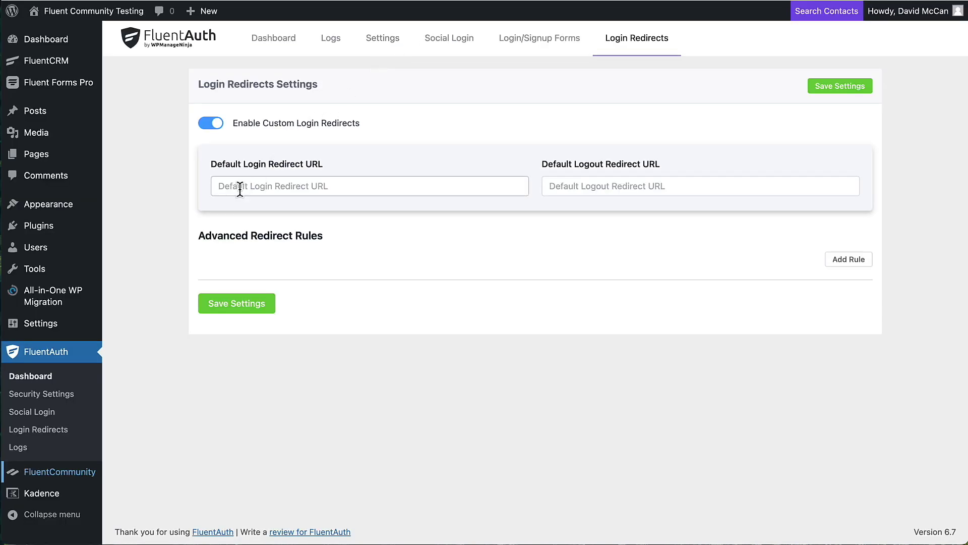
right_click(241, 192)
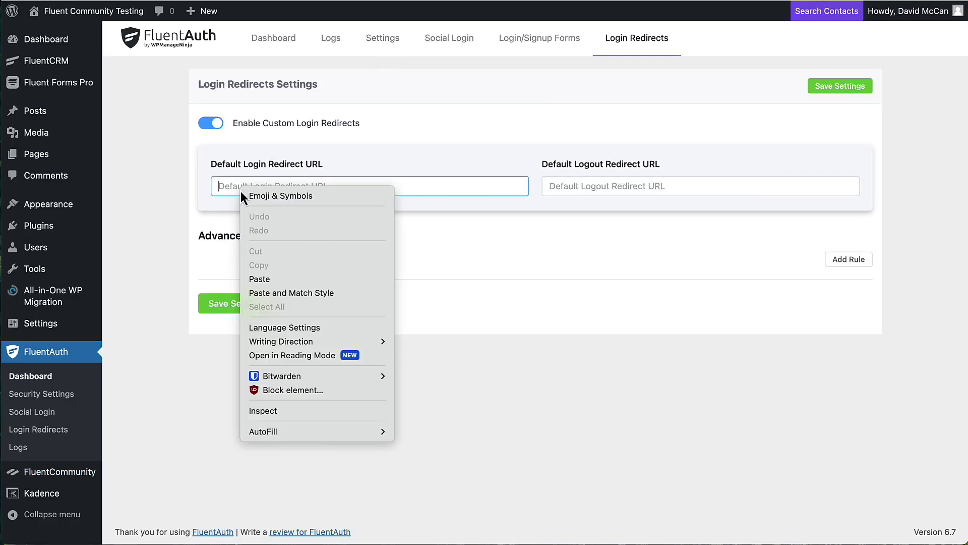
click(244, 281)
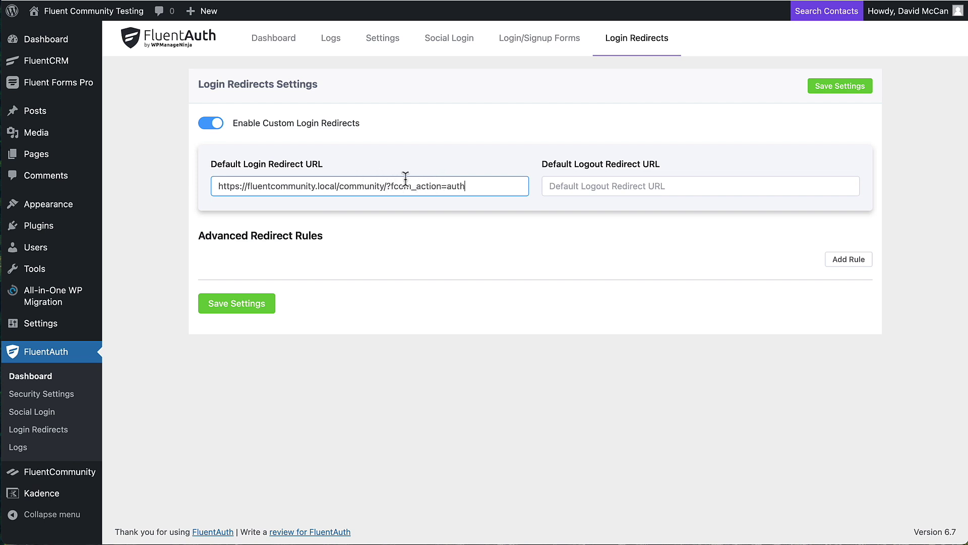
click(236, 304)
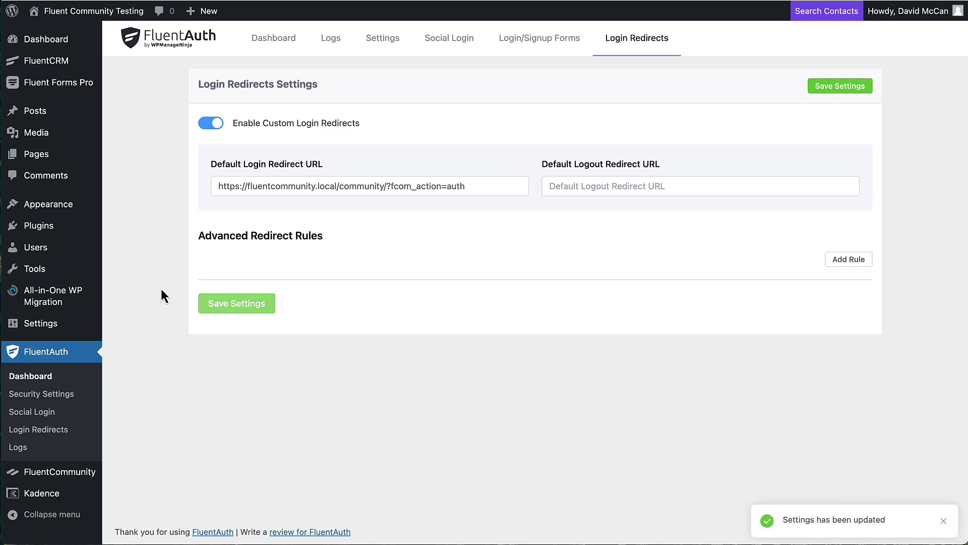
- Copy FluentAuth's signup shortcode with the redirect option, then edit the Register page
click(517, 46)
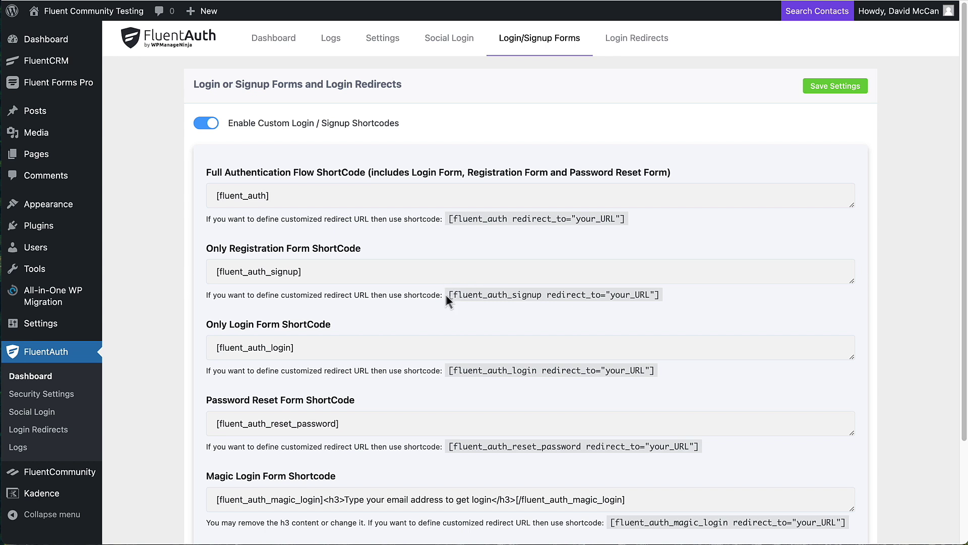
drag(448, 297, 661, 292)
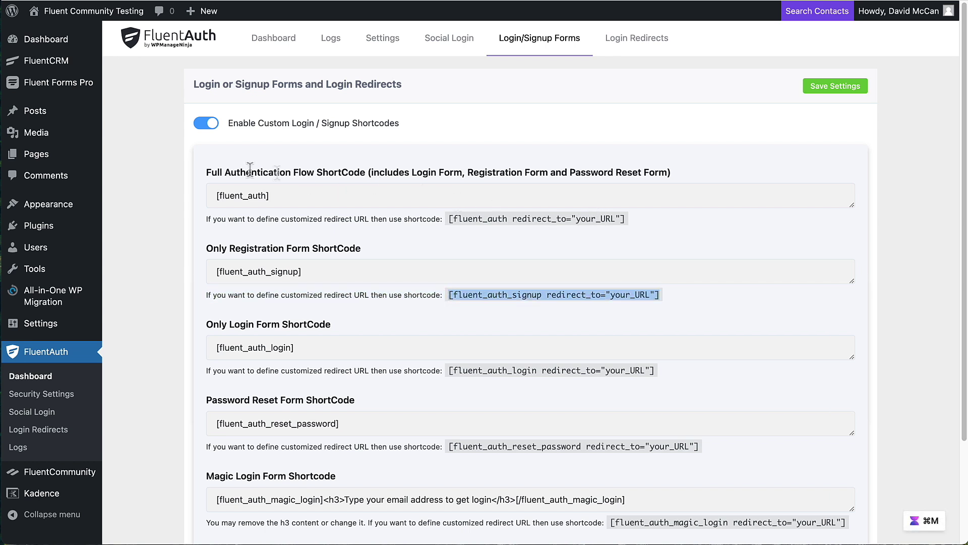
mouse_move(86, 160)
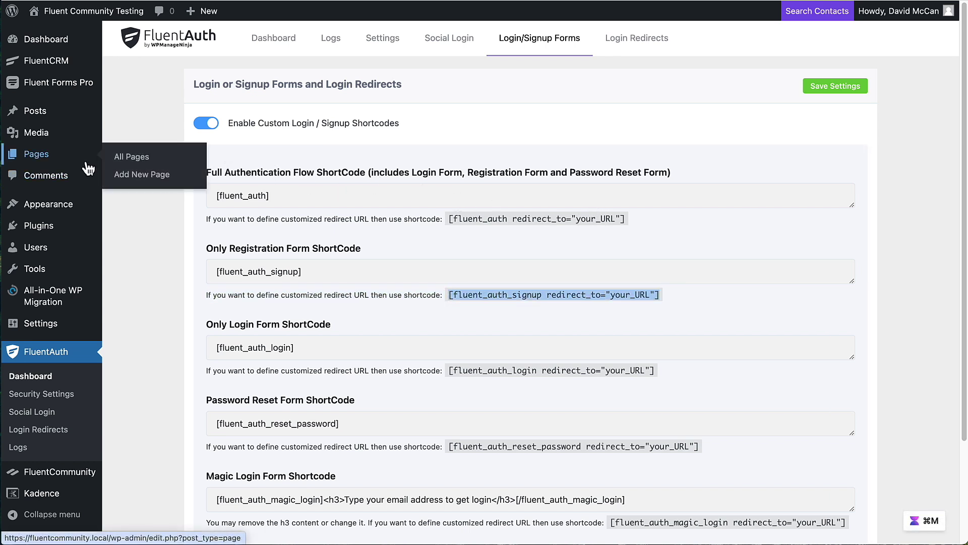
click(130, 157)
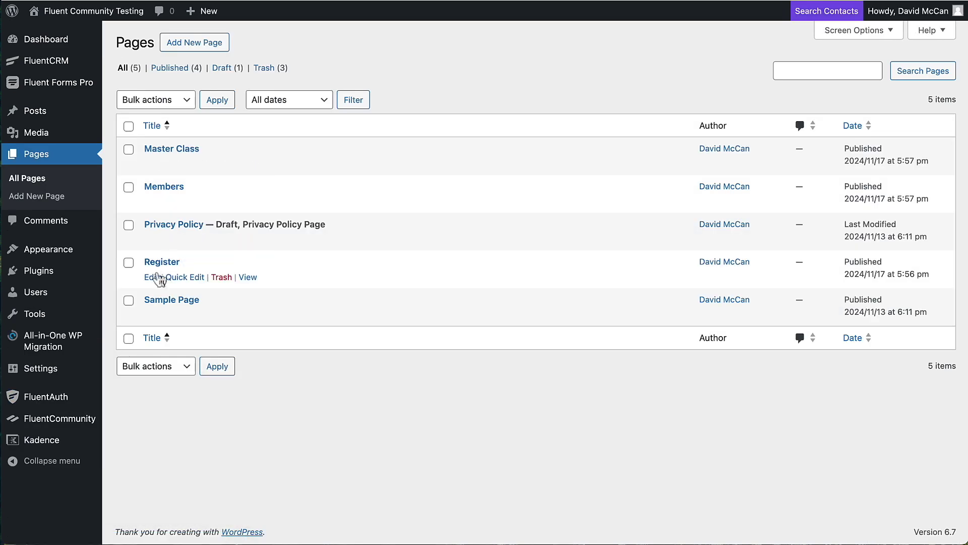
click(152, 277)
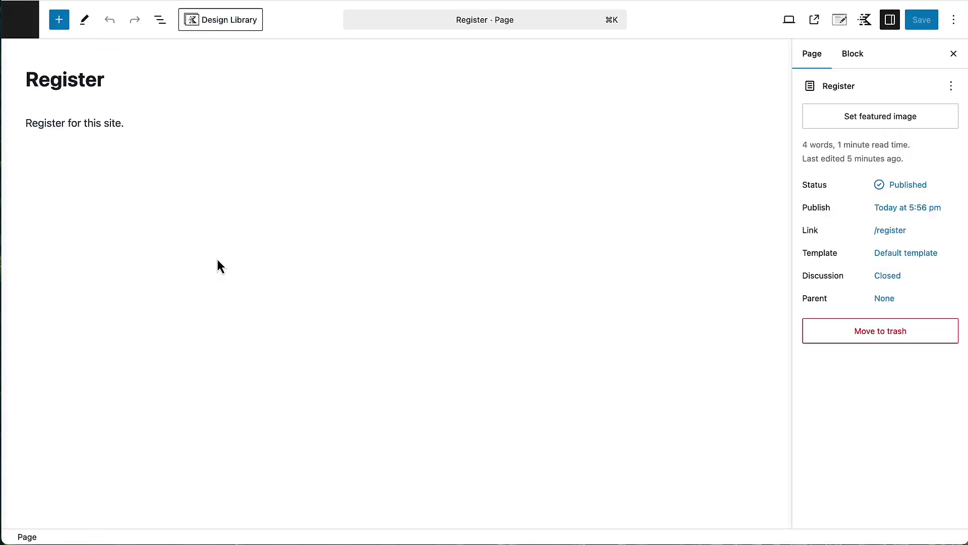
- Add a Shortcode block below the intro text and paste the signup shortcode into it
click(156, 121)
key(Return)
text(/)
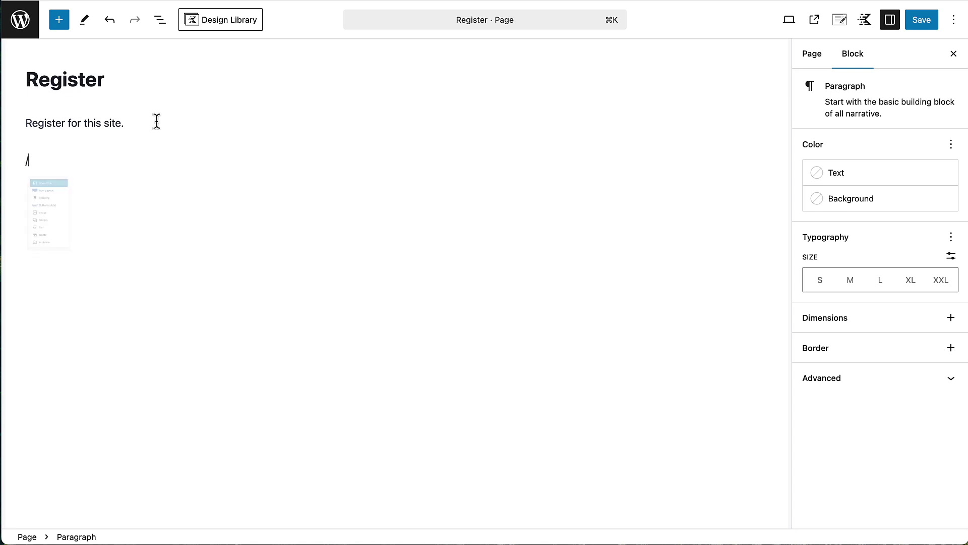
text(sh)
key(Return)
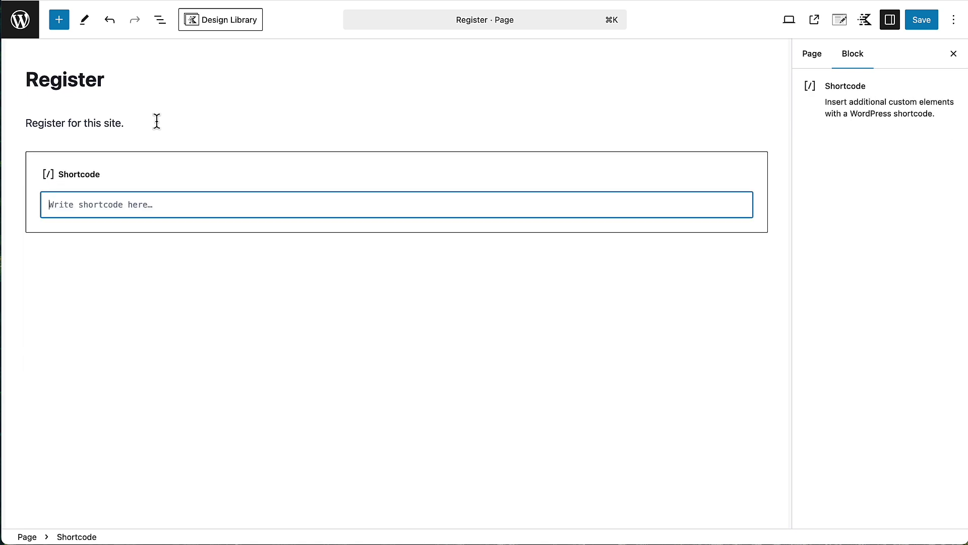
key(super+v)
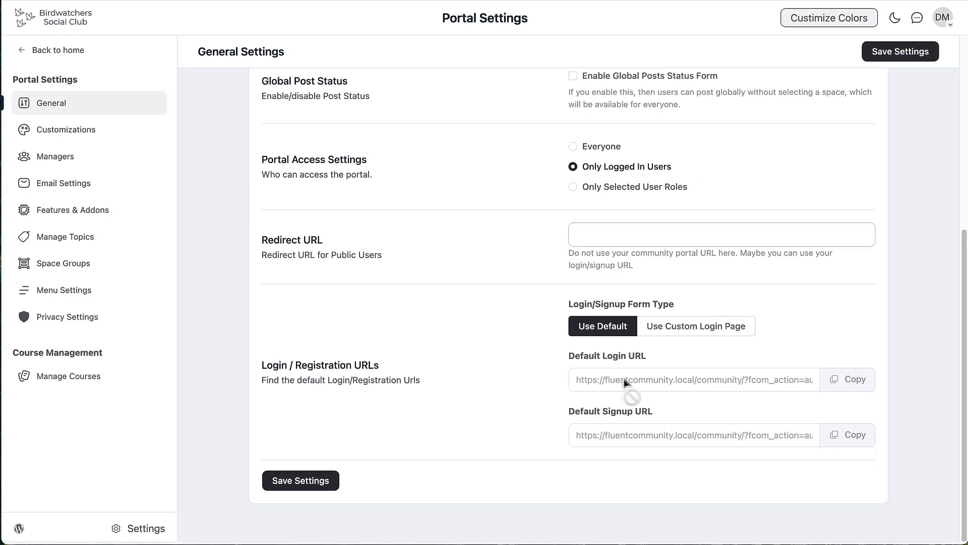
- Replace your_URL with the community's default login URL and save the Register page
click(839, 383)
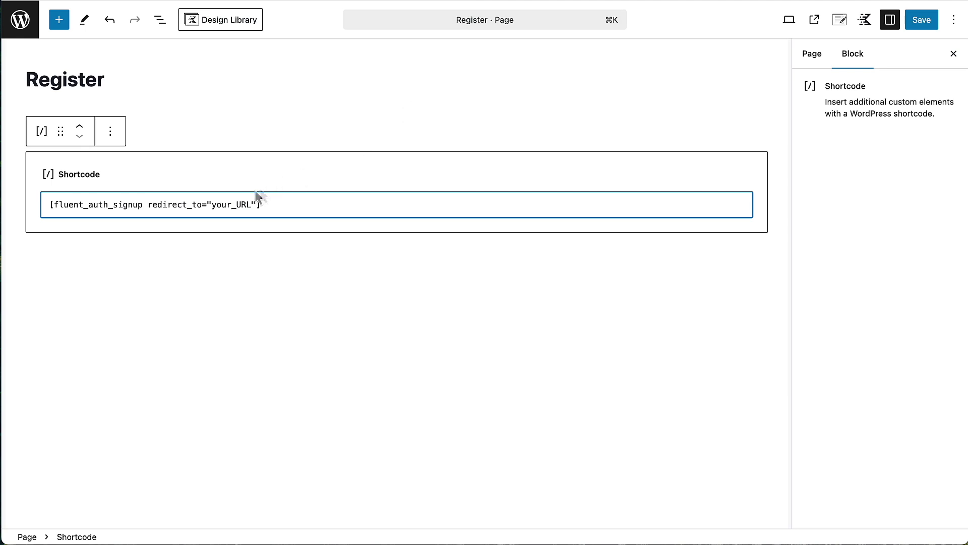
drag(212, 204, 251, 204)
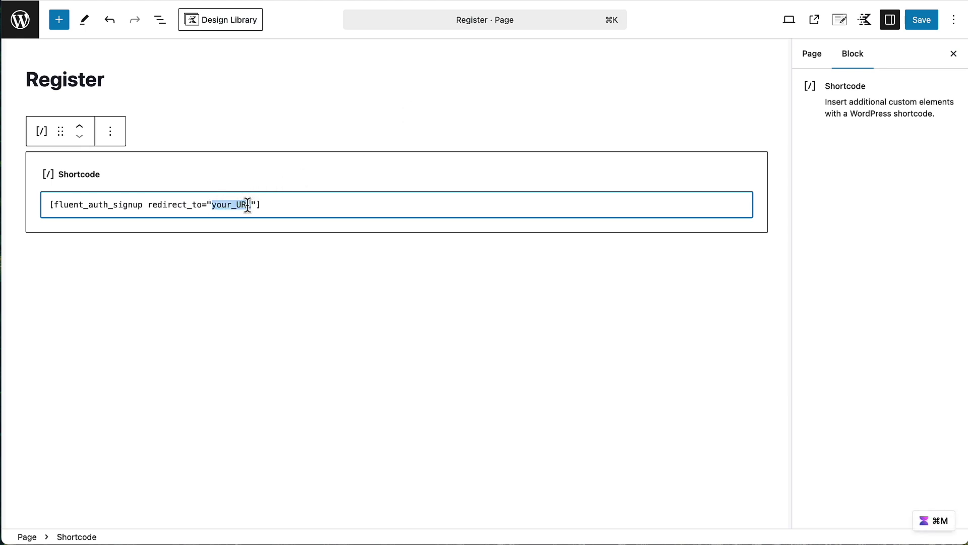
key(super+v)
click(921, 21)
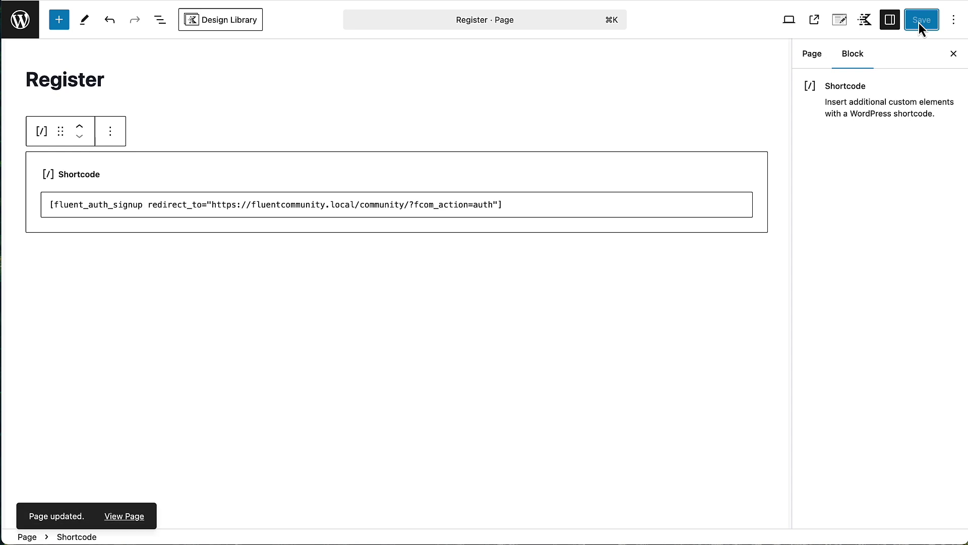
- Switch the settings sidebar to page details and open the Register page's extra actions
click(953, 54)
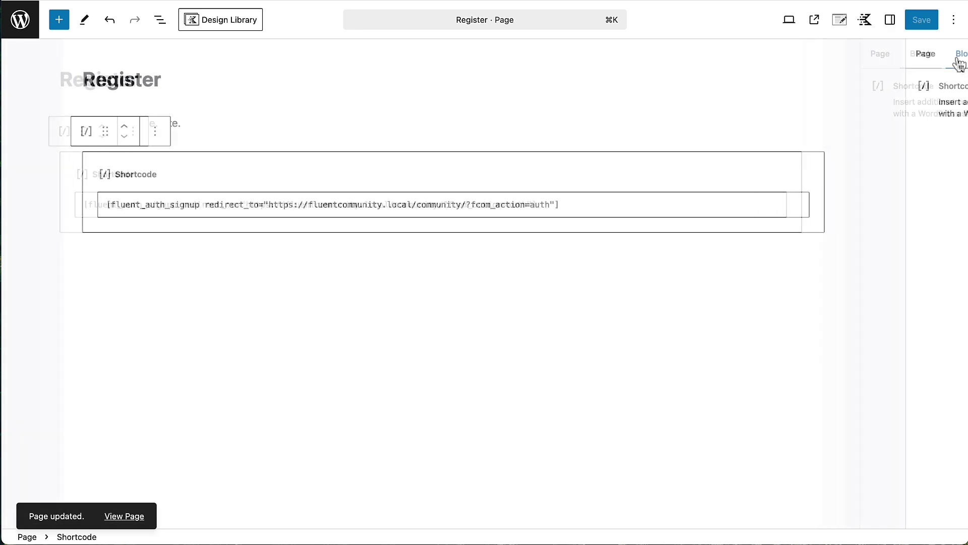
click(890, 20)
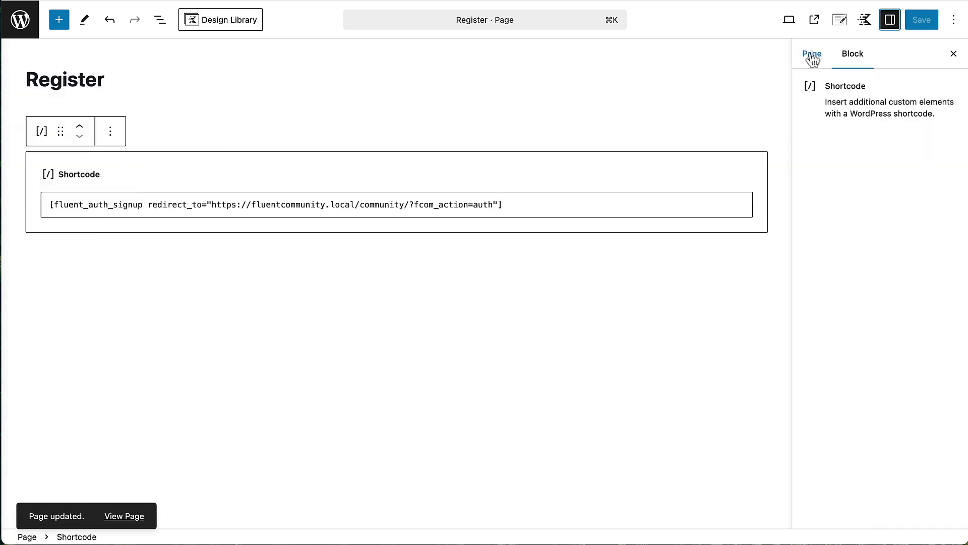
click(811, 55)
click(951, 89)
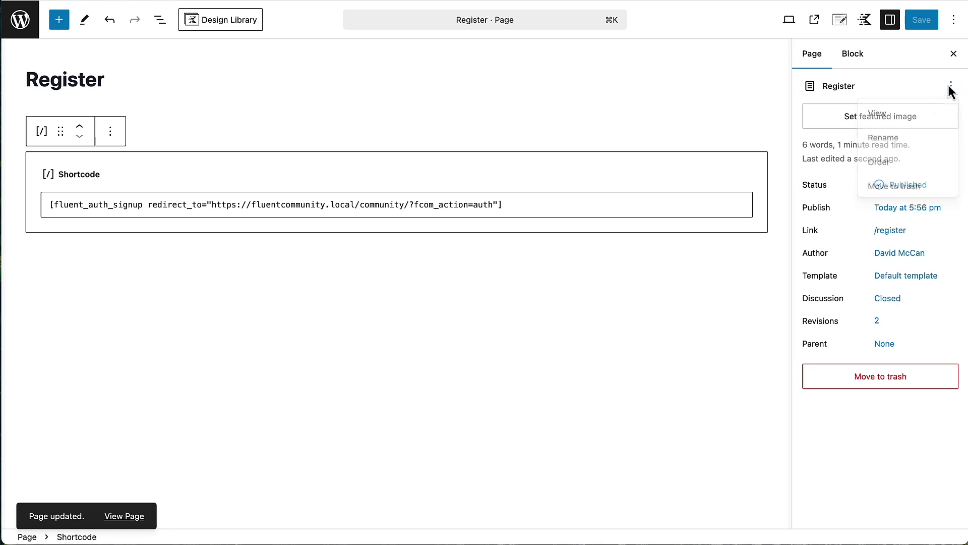
- View the live Register page and scroll down to the signup form's Signup button
click(876, 112)
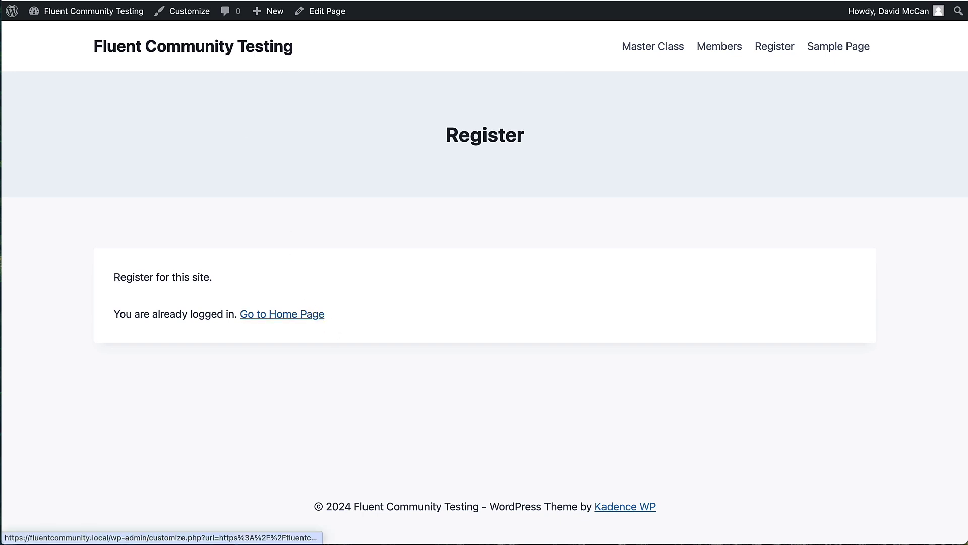
click(74, 0)
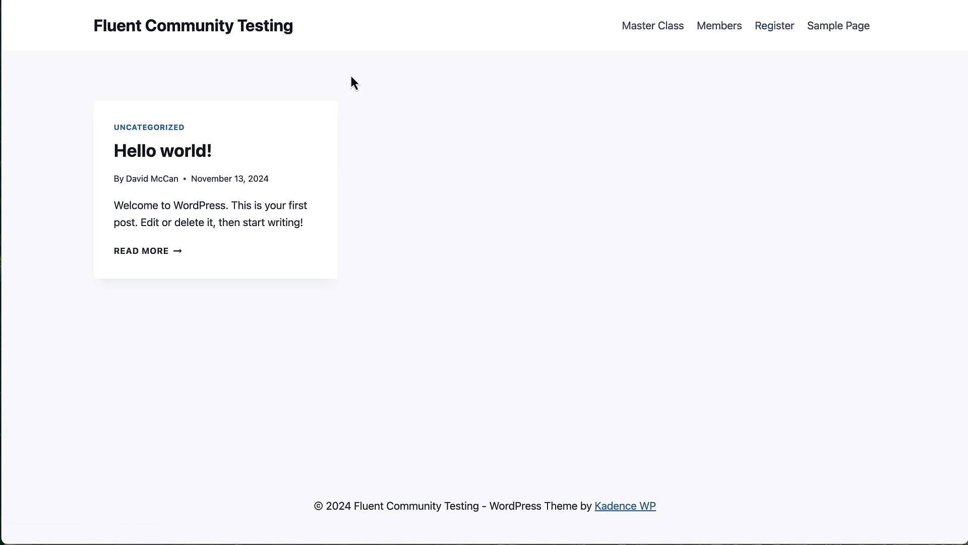
scroll(357, 87, down, 1)
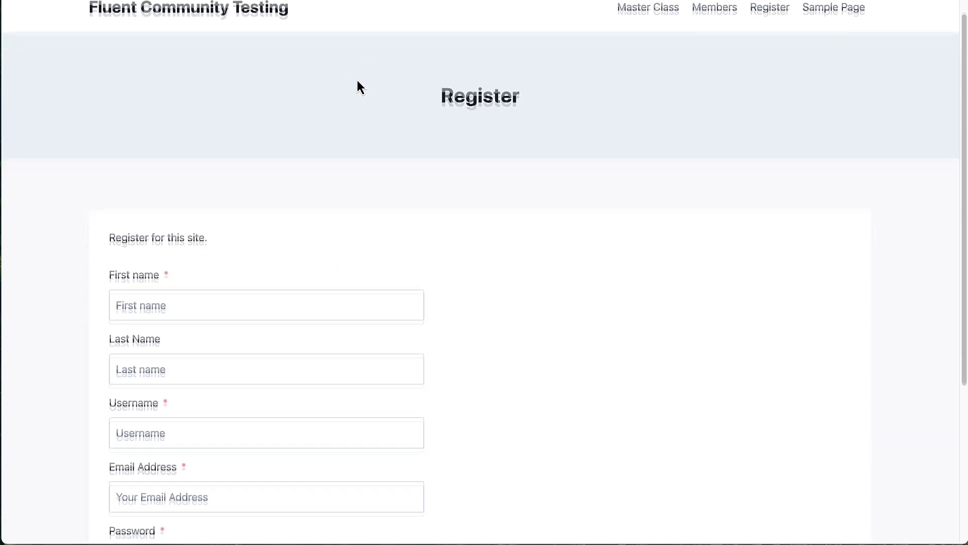
scroll(357, 82, down, 4)
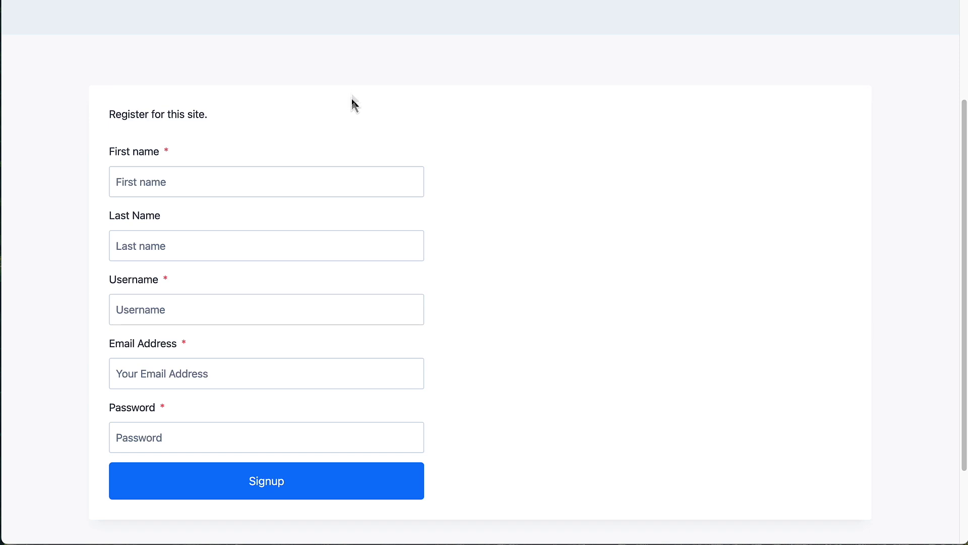
- Fill in the test member's first name, last name, email and password, submit Signup, then go to MailHog
click(155, 184)
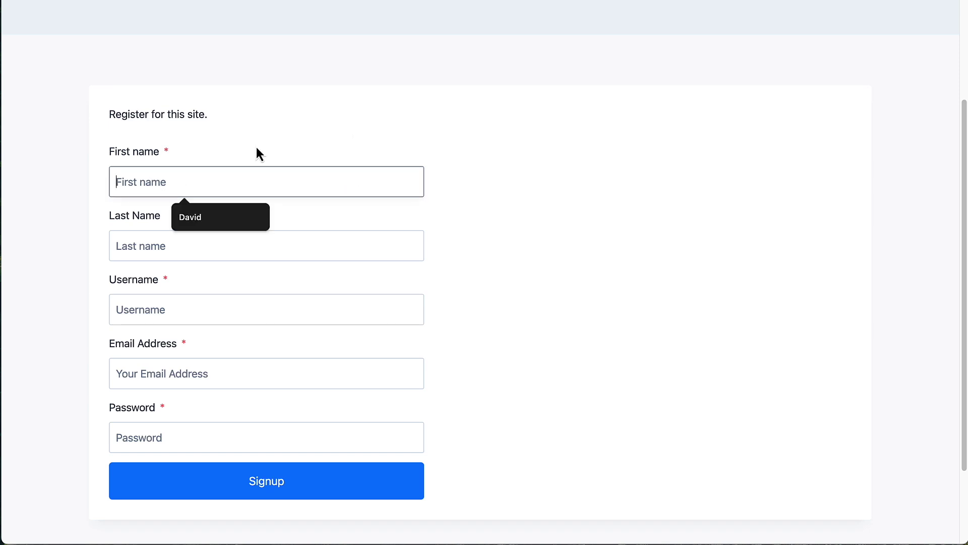
text(C)
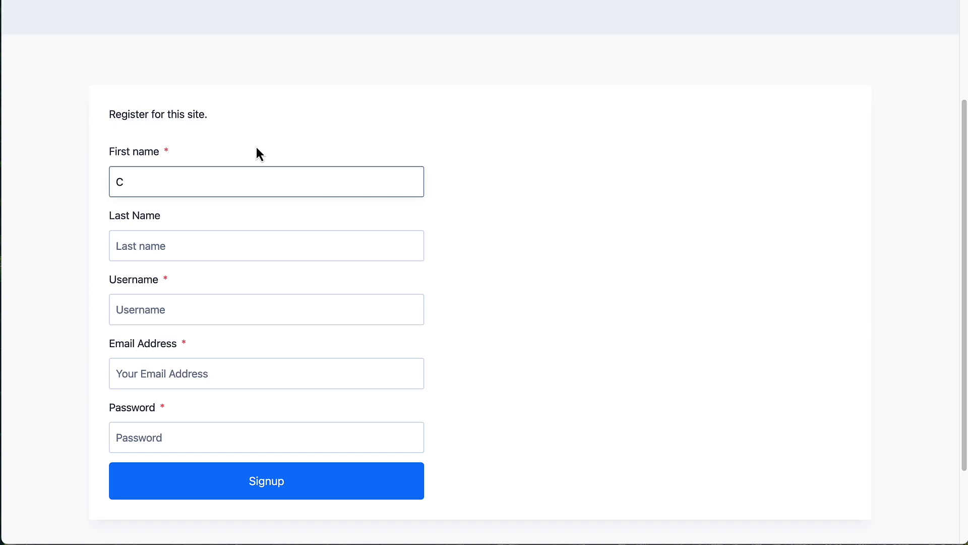
text(hristy)
click(197, 245)
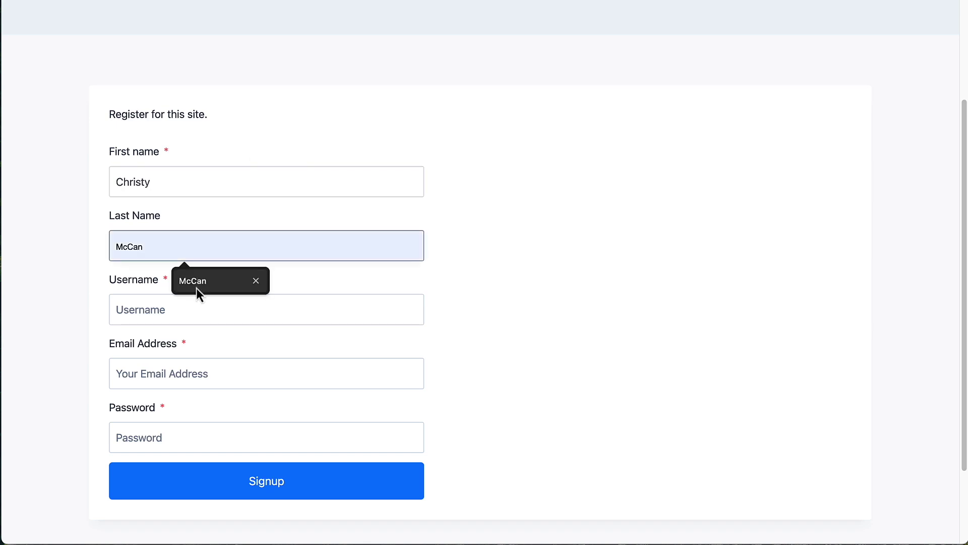
click(195, 287)
text(chr)
text(is)
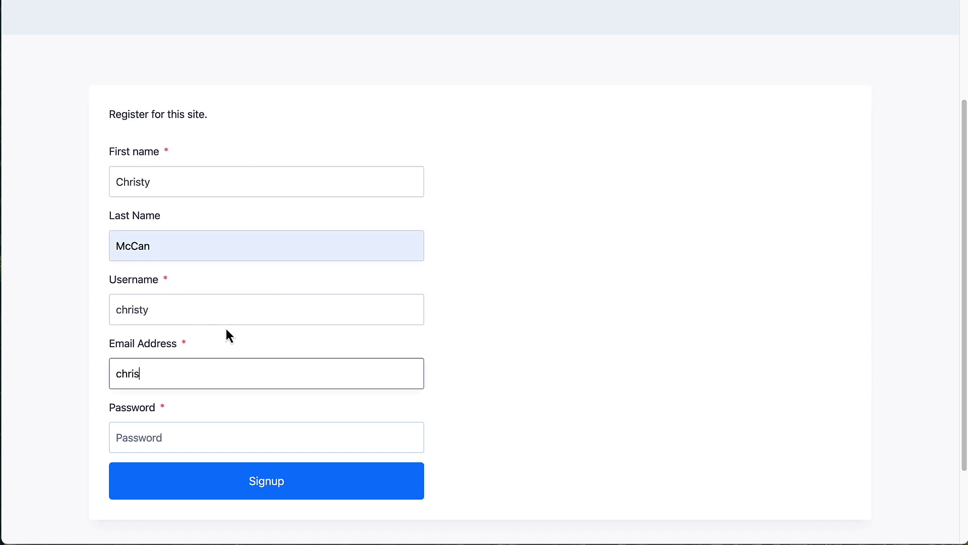
text(ty@example.com)
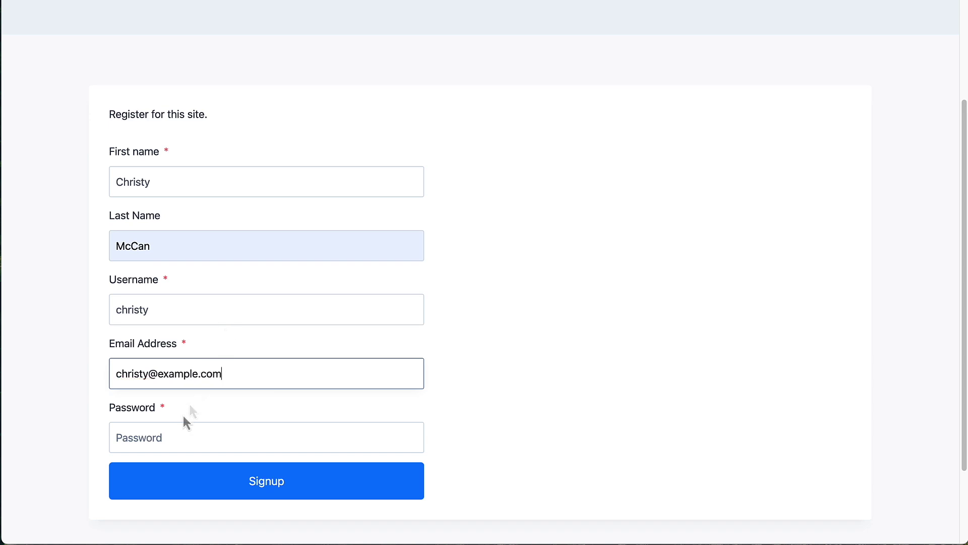
click(166, 435)
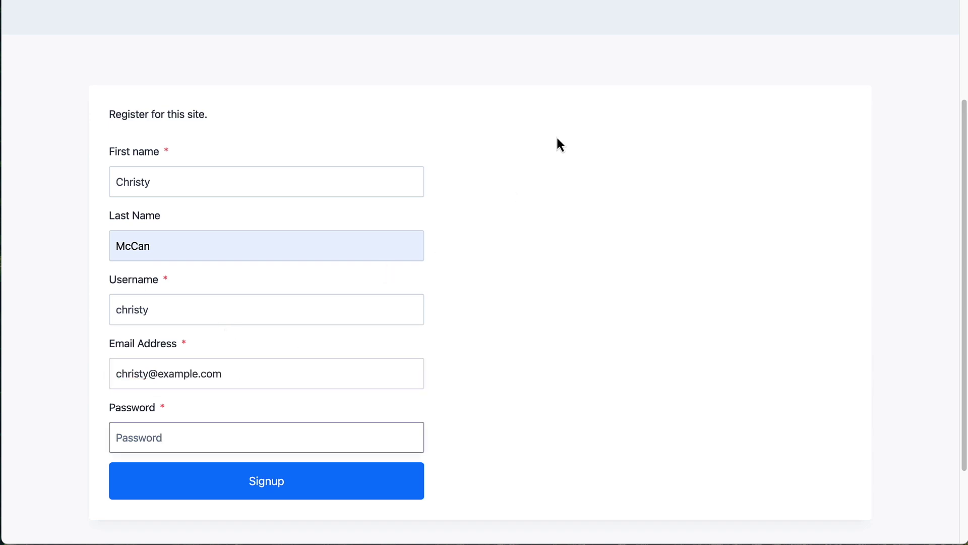
text(•••••••••••••)
click(274, 492)
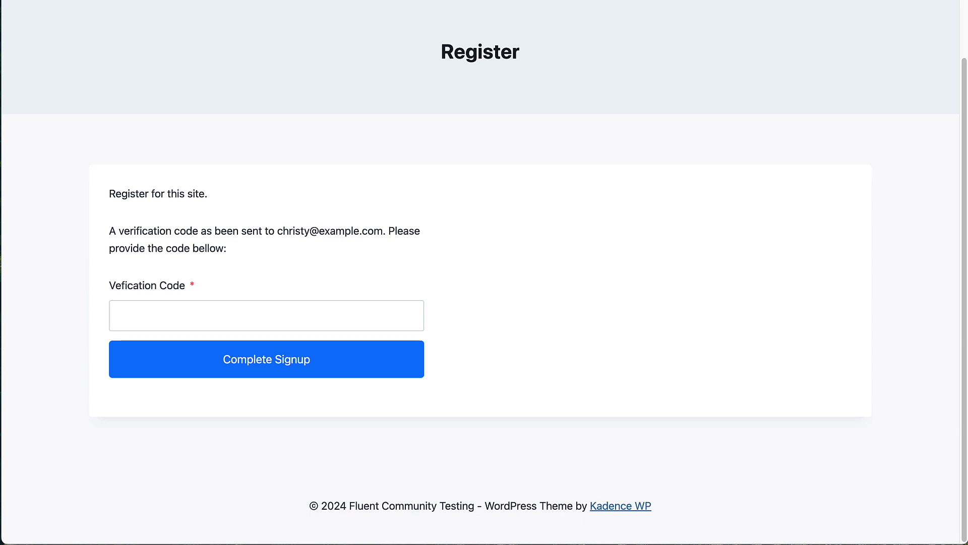
key(super+Tab)
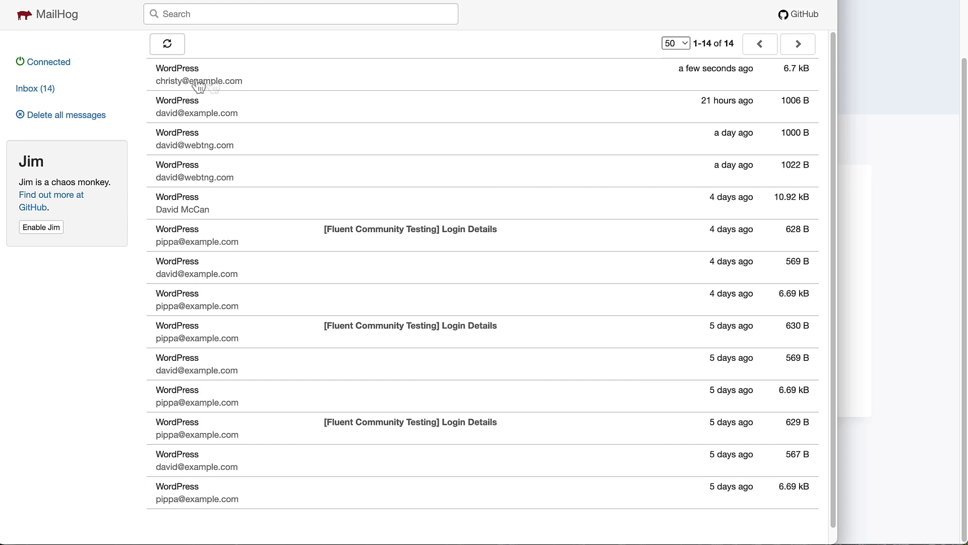
- Open the newest verification email in MailHog and copy its code
click(299, 85)
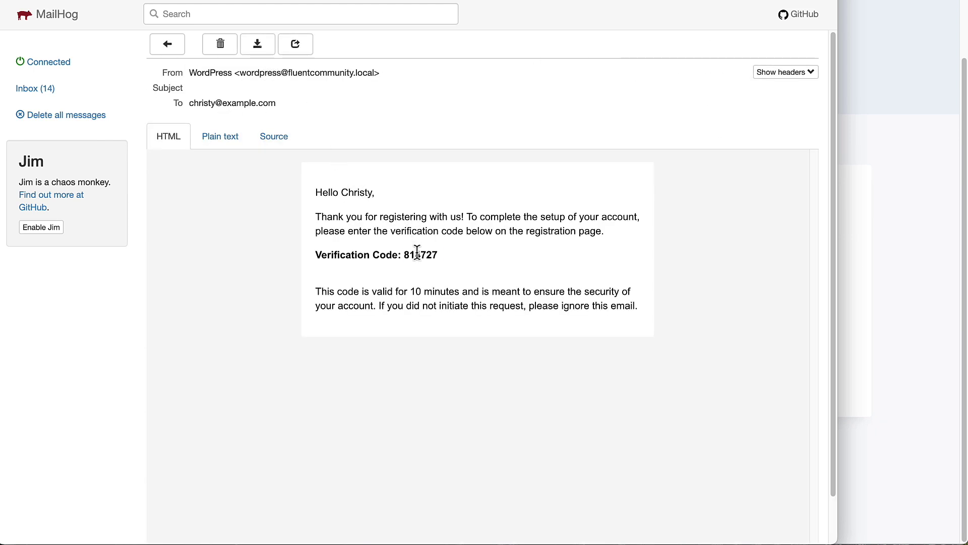
double_click(417, 254)
right_click(419, 253)
click(436, 281)
- Paste the verification code into the Register page's field and complete the signup
key(super+w)
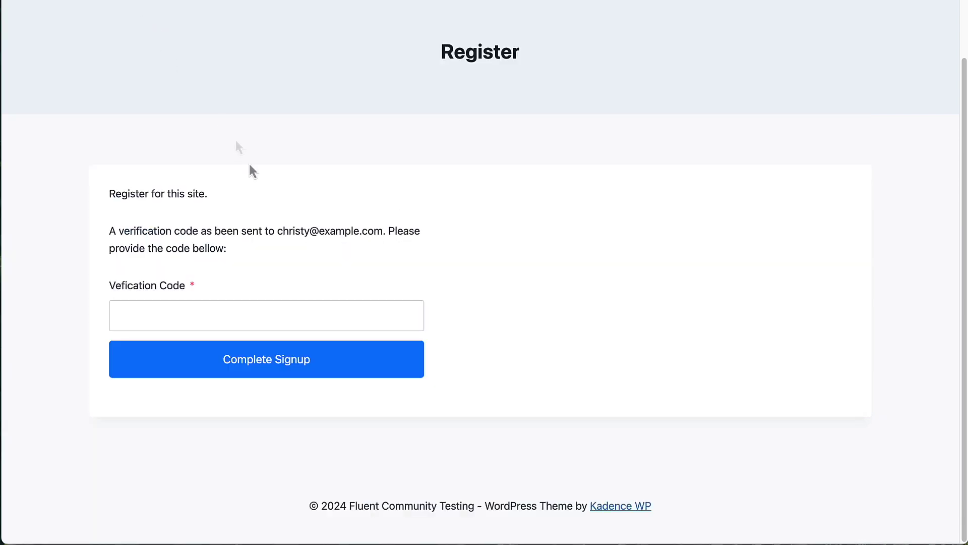
click(145, 316)
right_click(147, 317)
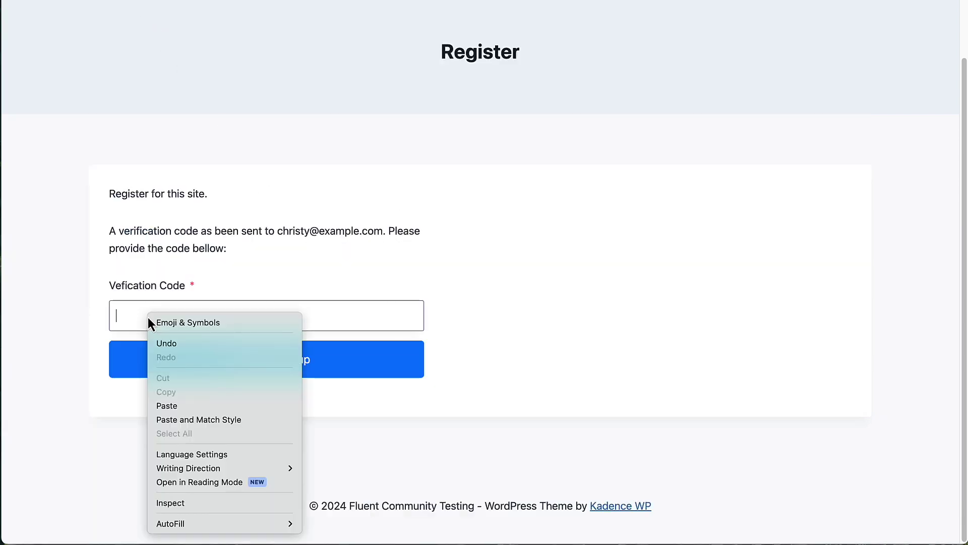
click(173, 406)
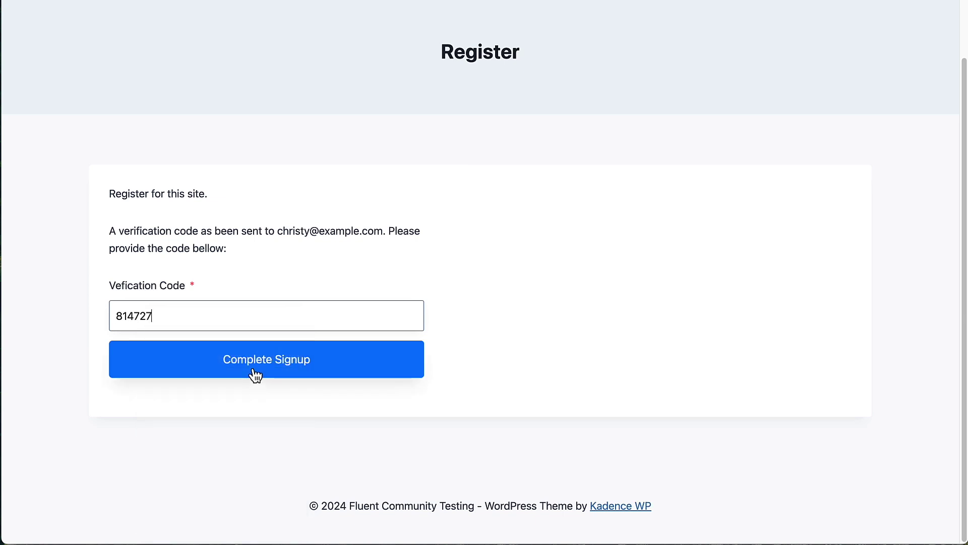
click(256, 372)
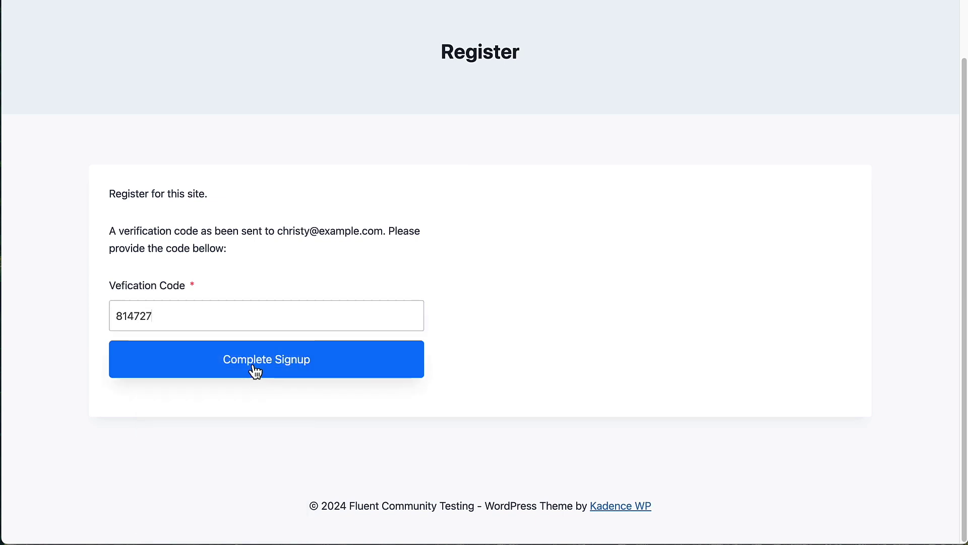
click(252, 371)
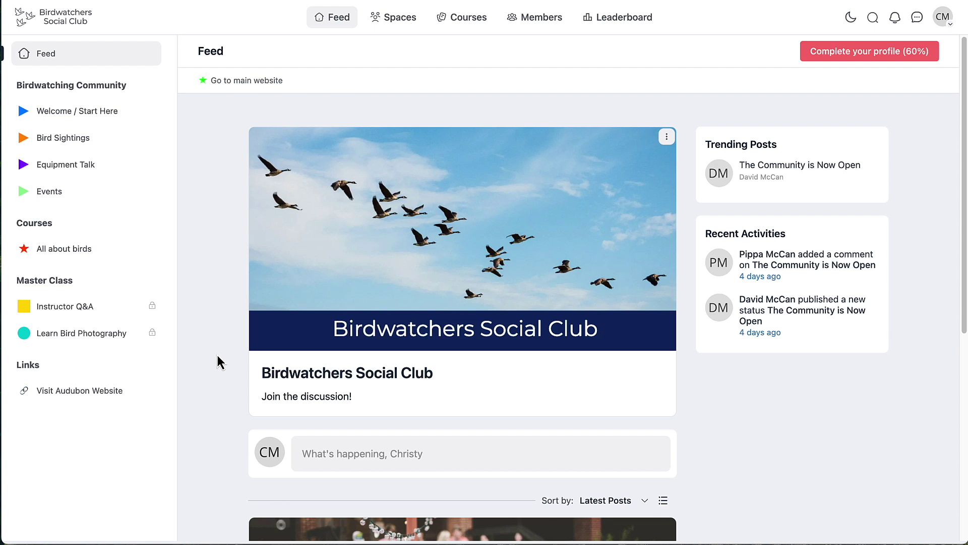
- In Welcome / Start Here, reply "I'm happy to be here also!" on The Community is Now Open
click(105, 117)
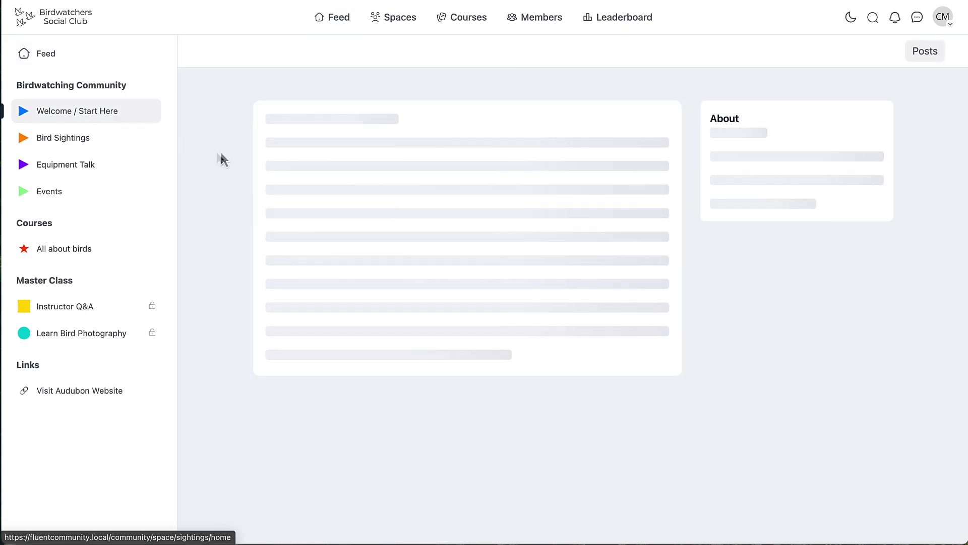
scroll(227, 159, down, 3)
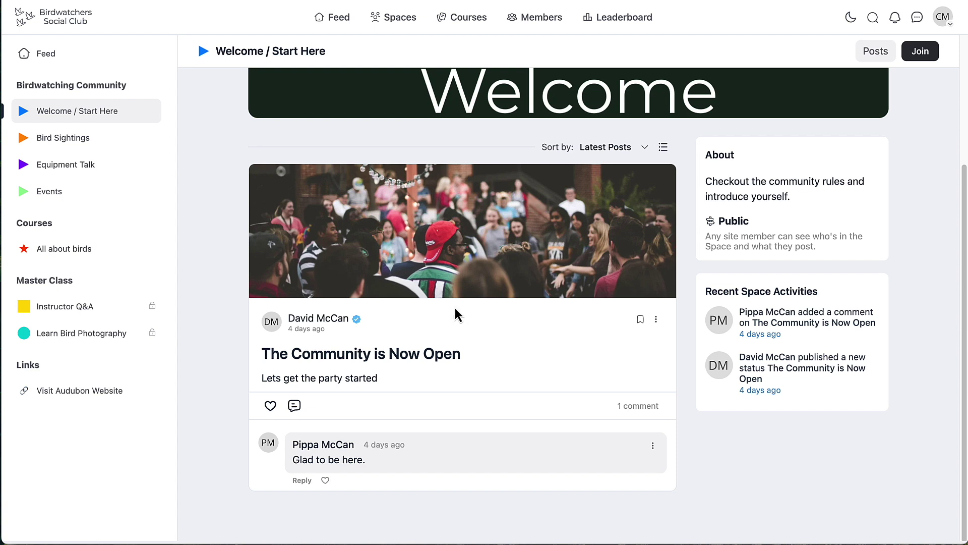
click(295, 406)
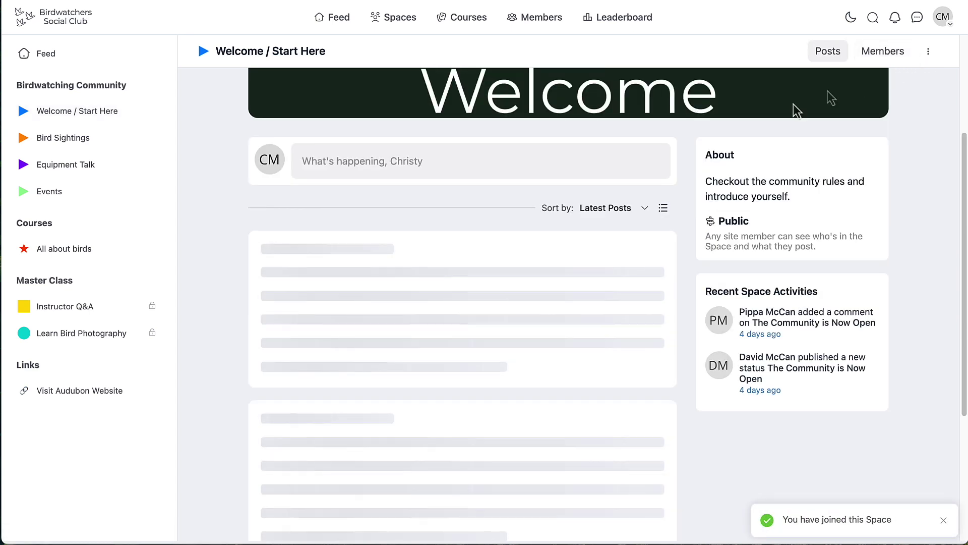
scroll(424, 347, down, 2)
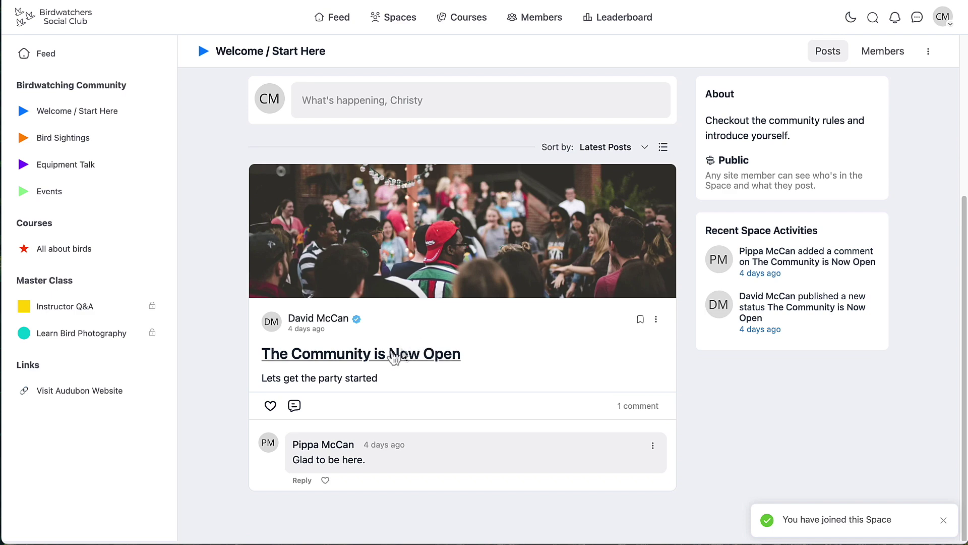
click(296, 407)
text(I'm happy )
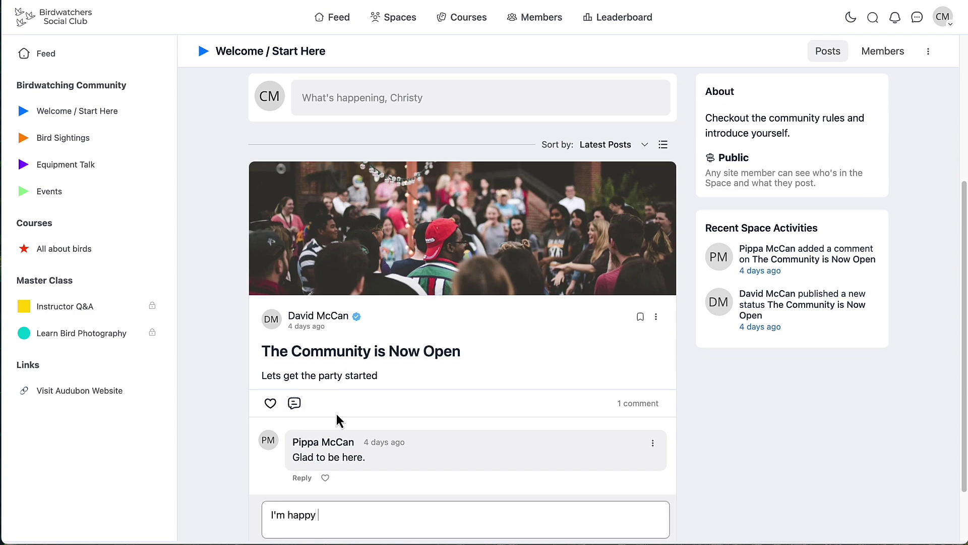
text(to be here also!)
scroll(439, 444, down, 2)
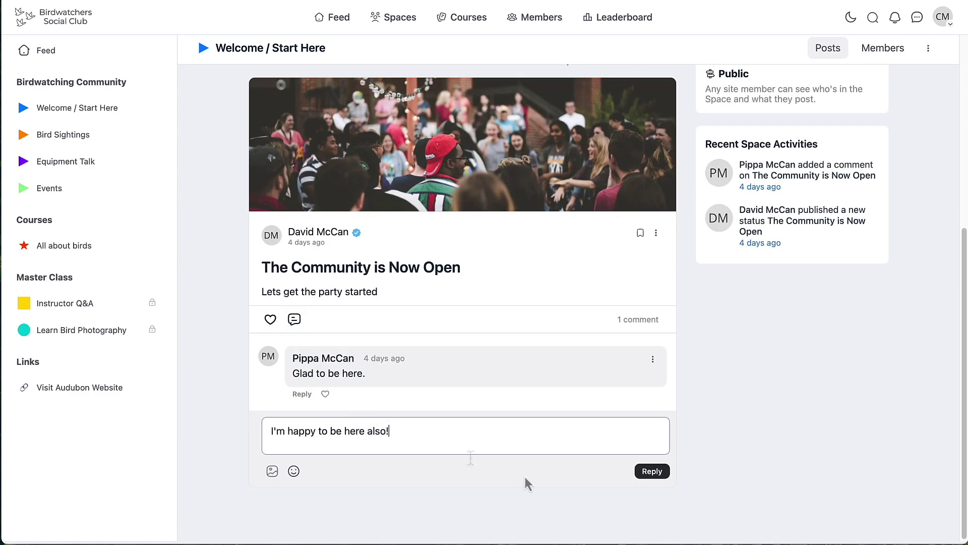
click(652, 472)
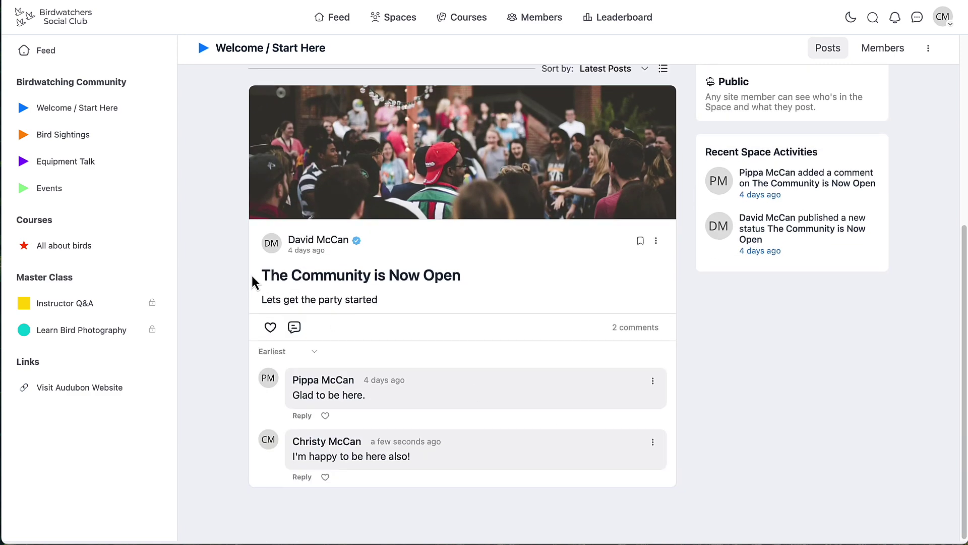
- Enroll in All about birds, open its first lesson, then check the private Learn Bird Photography course
click(78, 249)
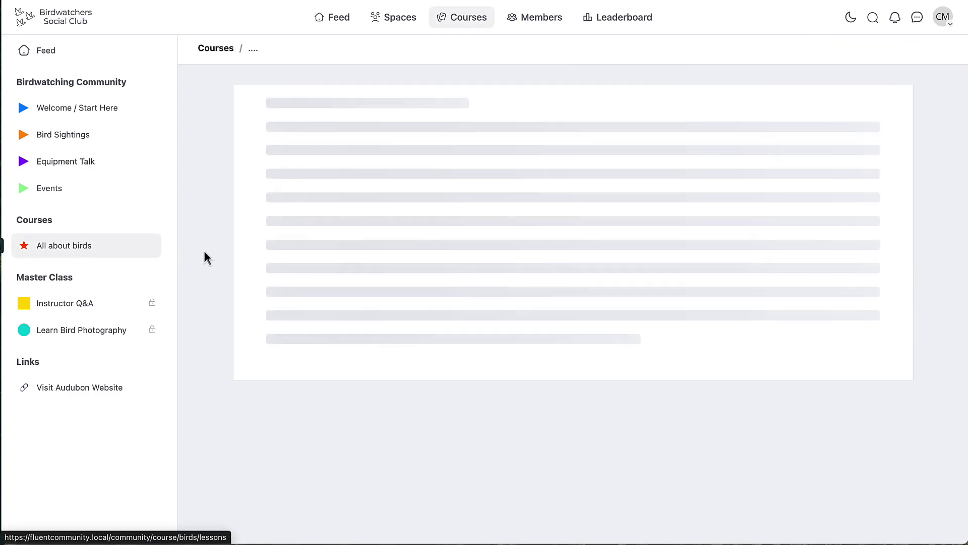
click(838, 106)
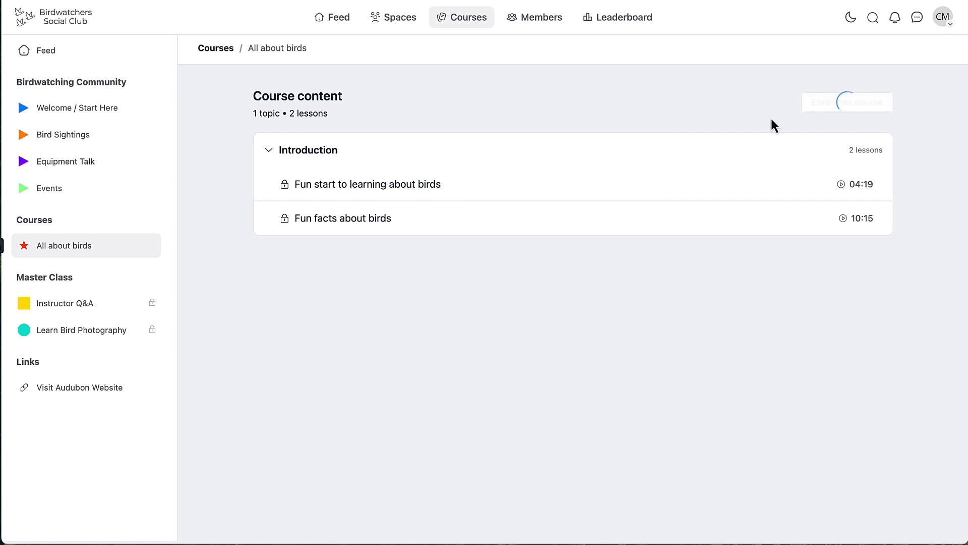
click(420, 269)
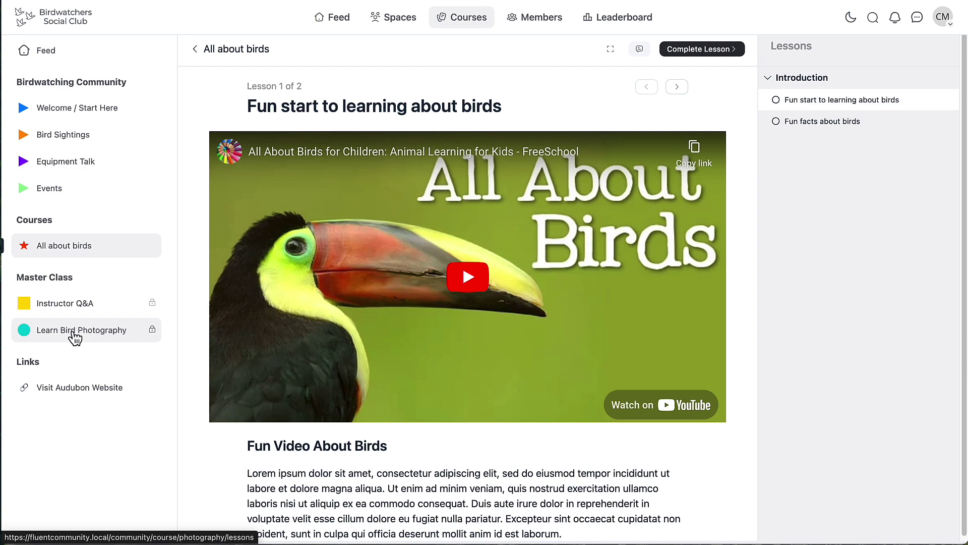
click(74, 337)
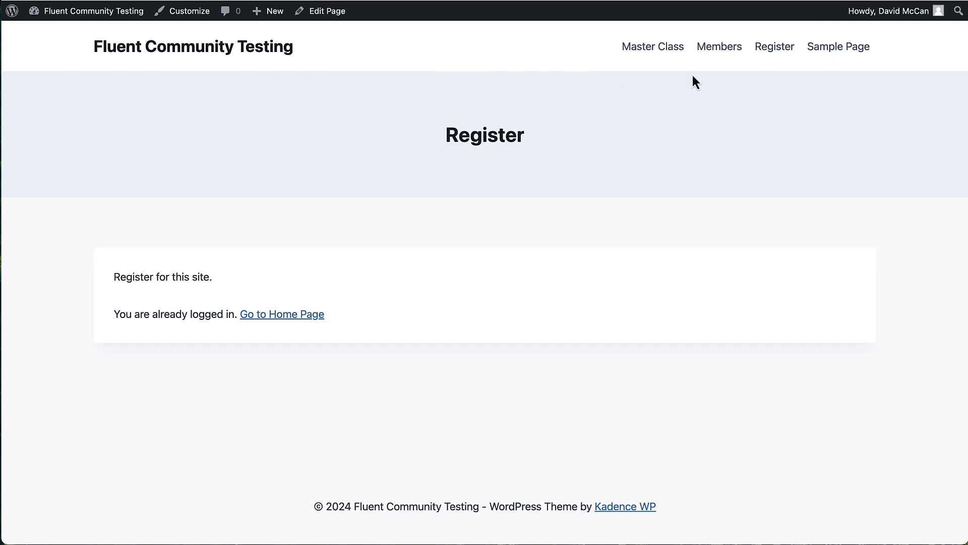
- Edit the Members page and add a one-column Row Layout below the login text
click(717, 50)
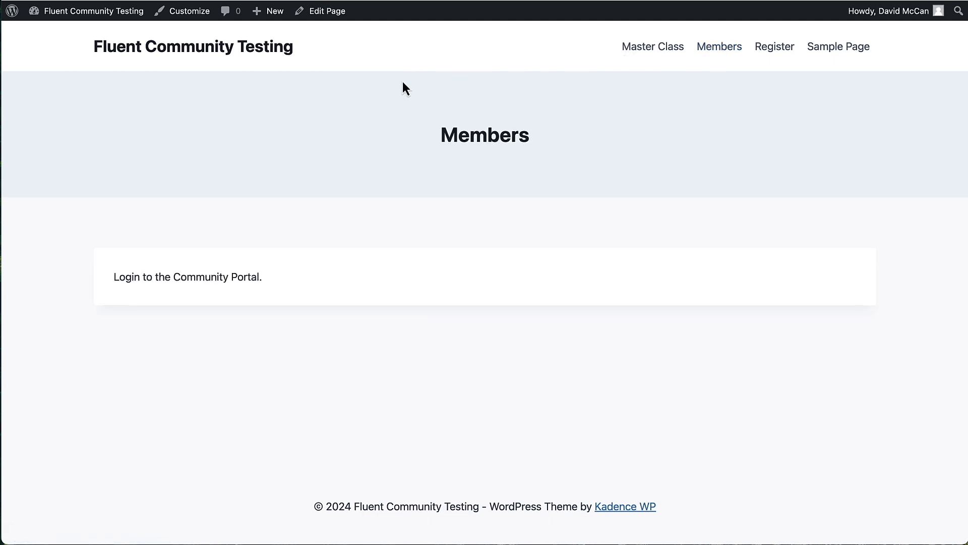
click(323, 11)
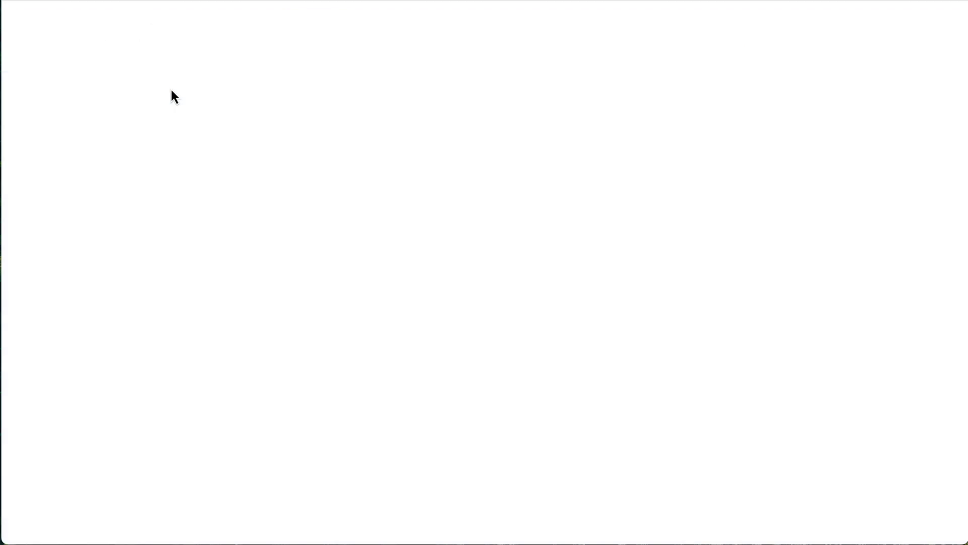
click(204, 124)
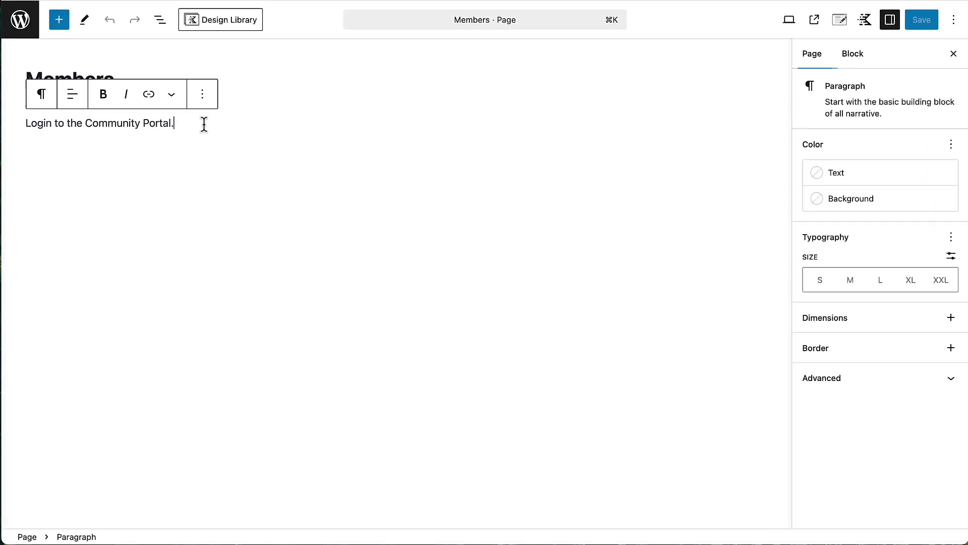
key(Return)
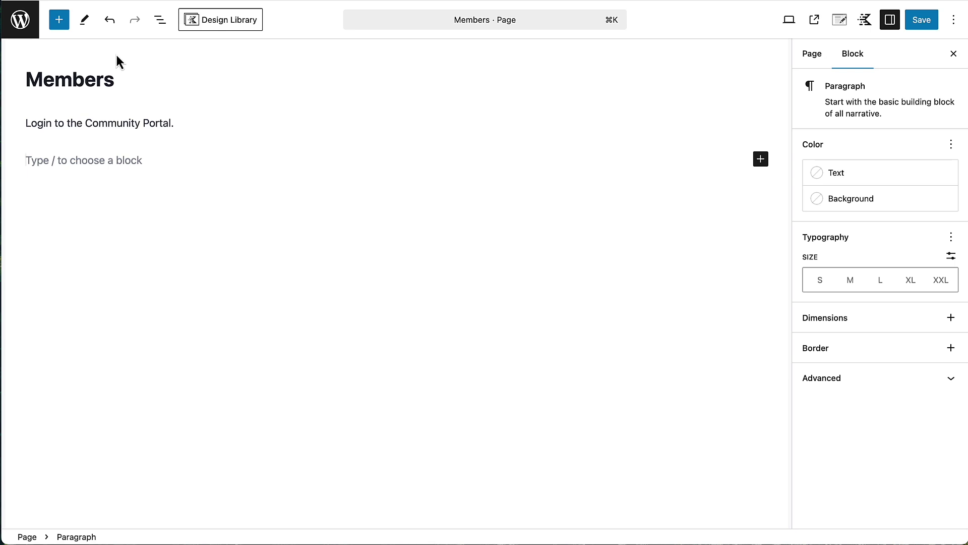
text(/)
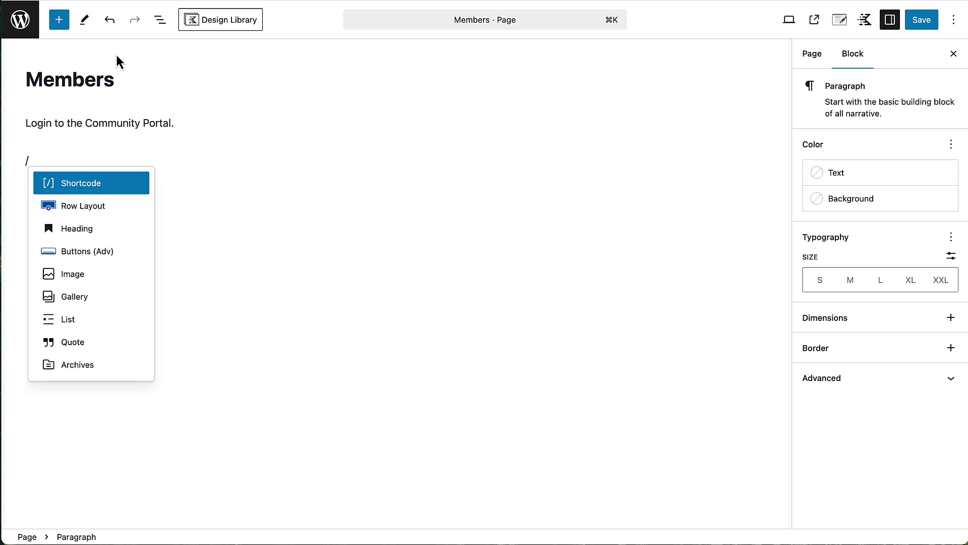
click(80, 207)
click(117, 210)
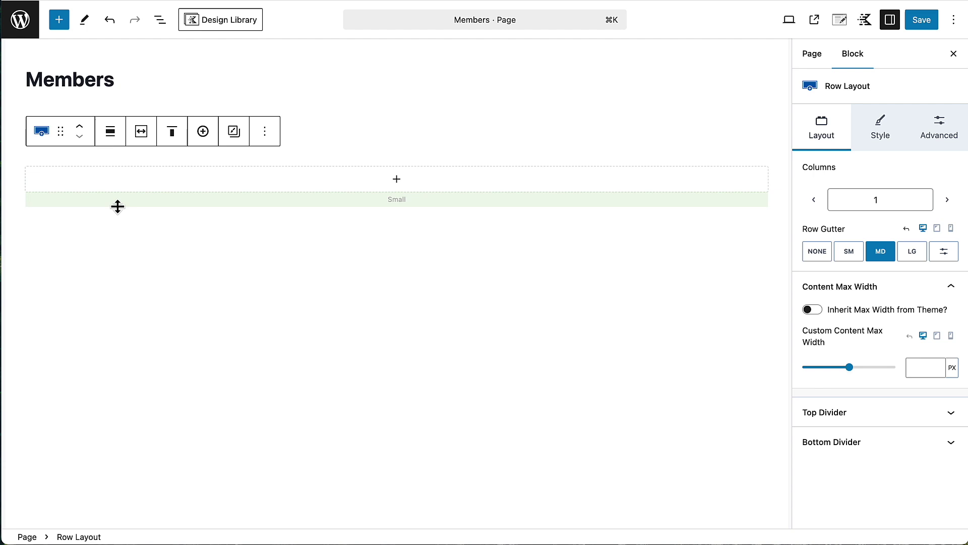
- Move the Login to the Community Portal. paragraph into the row and add a Shortcode block
click(398, 182)
click(205, 121)
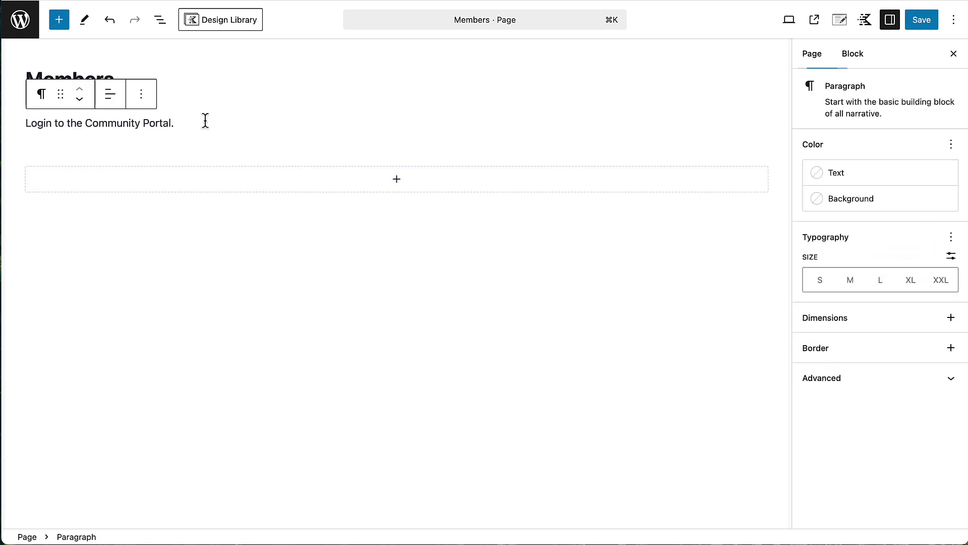
drag(61, 97, 154, 185)
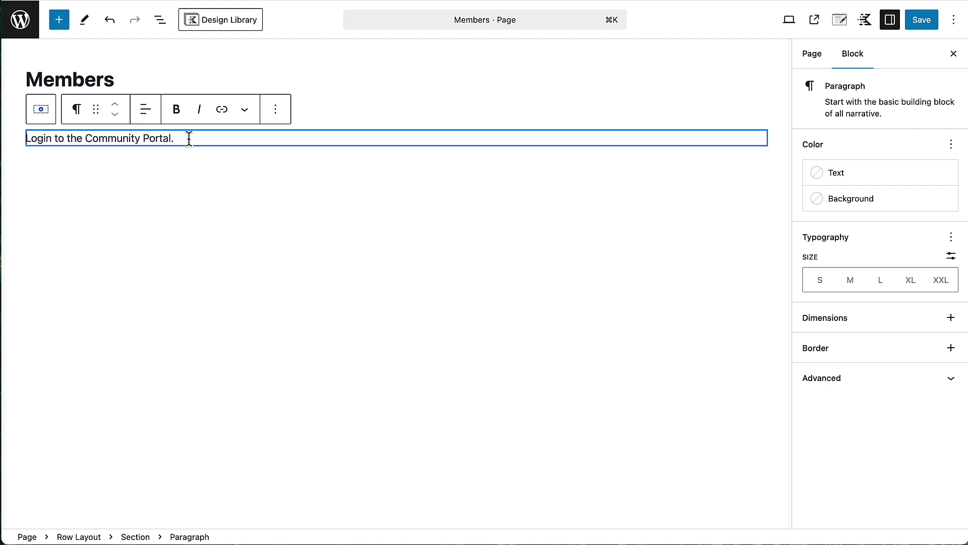
key(Return)
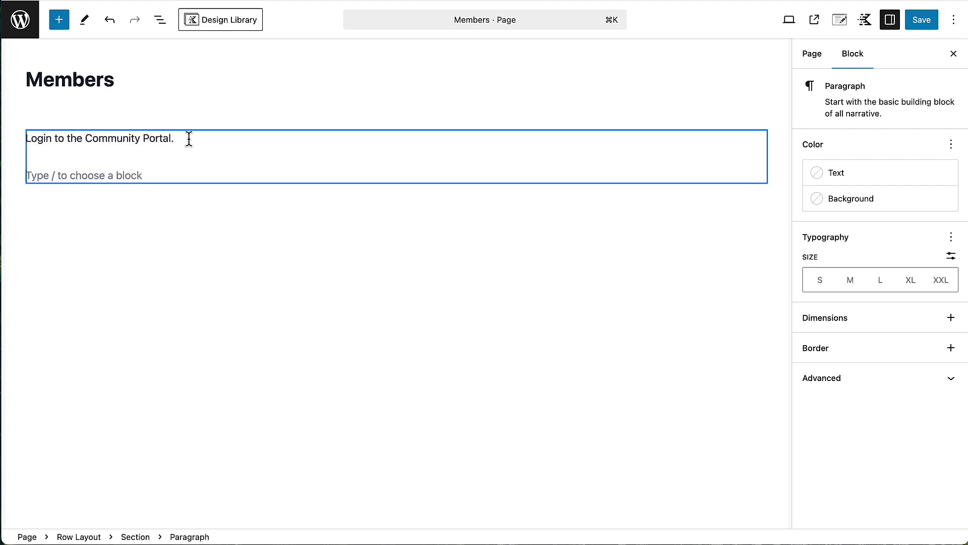
text(/)
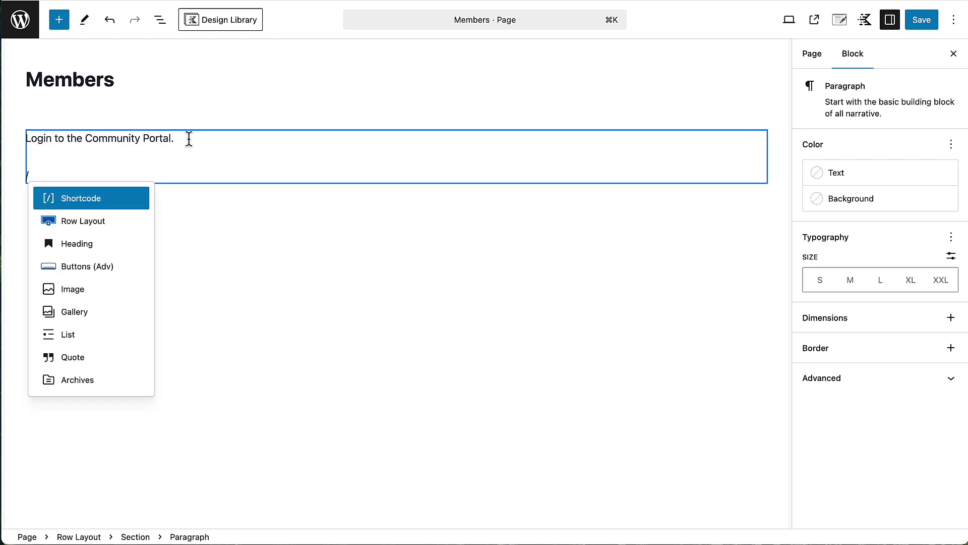
click(128, 202)
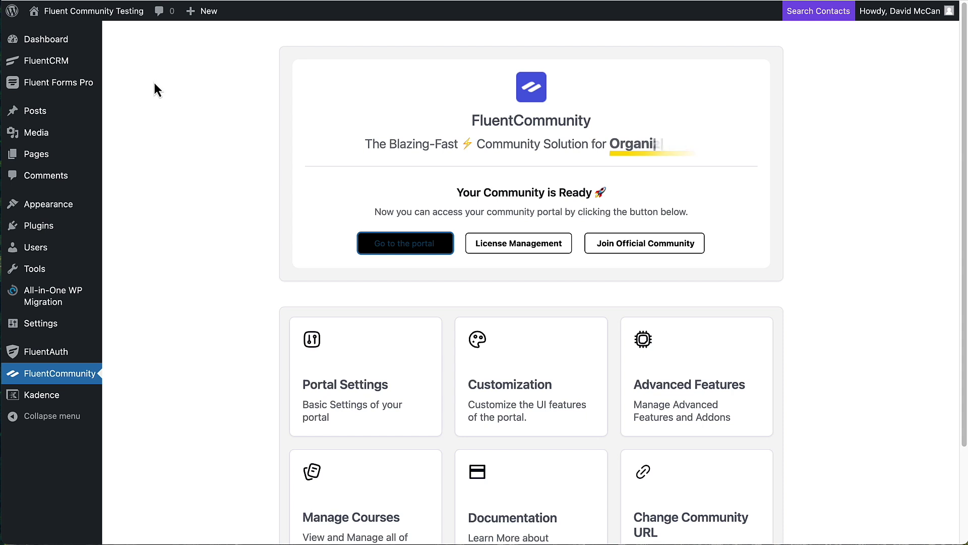
- Copy the fluent_auth_login redirect shortcode from FluentAuth and paste it into the Shortcode block
click(52, 355)
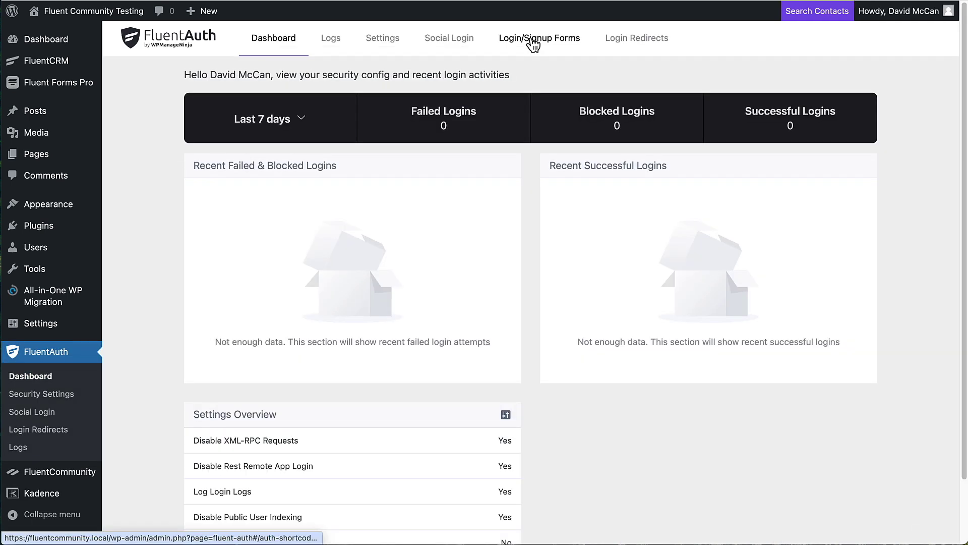
click(532, 42)
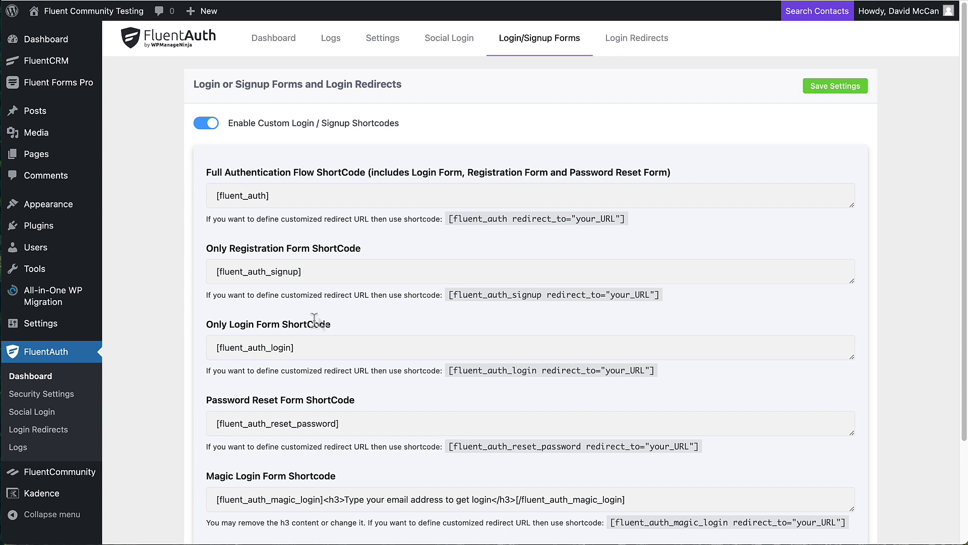
drag(446, 371, 655, 371)
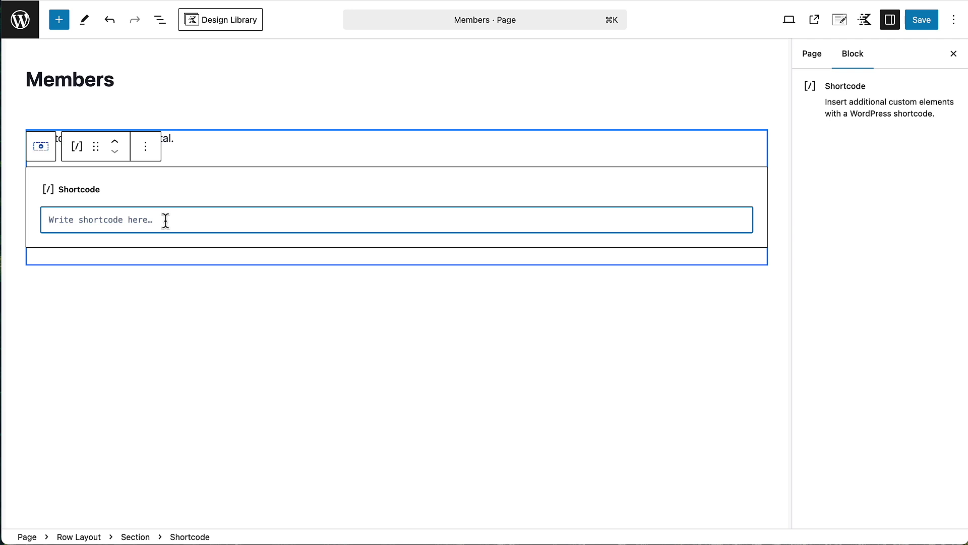
text([fluent_auth_login redirect_to="your_URL"])
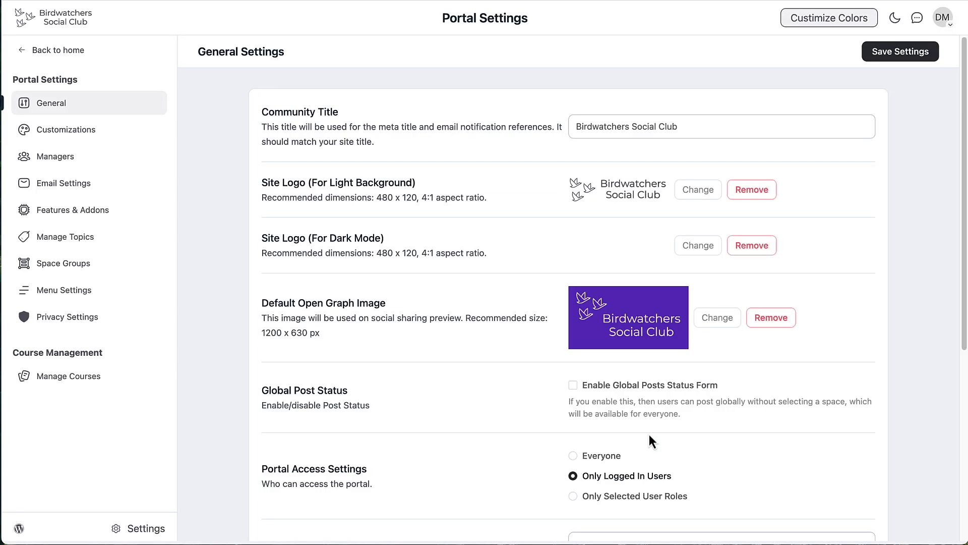
- Replace your_URL with the community's default login URL and save the Members page
scroll(651, 441, down, 5)
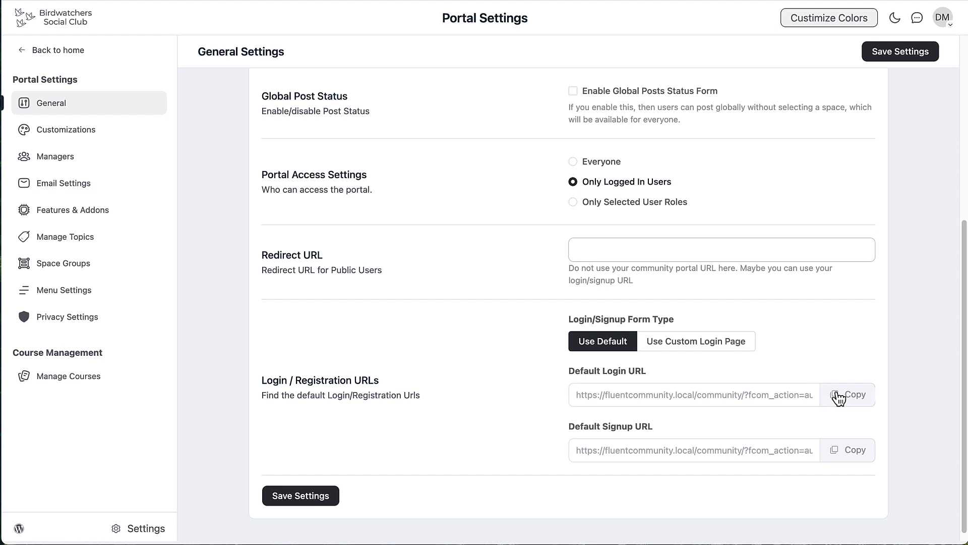
click(839, 398)
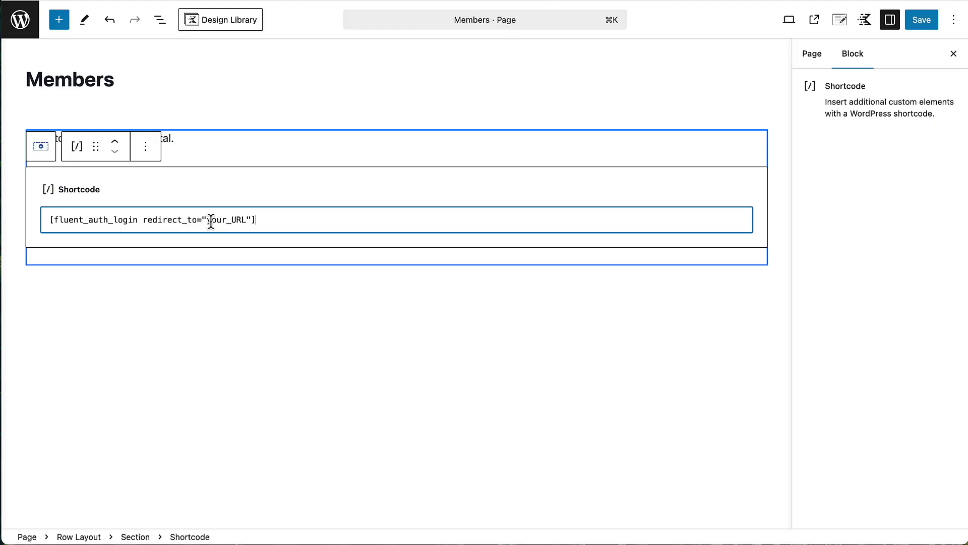
drag(206, 220, 245, 221)
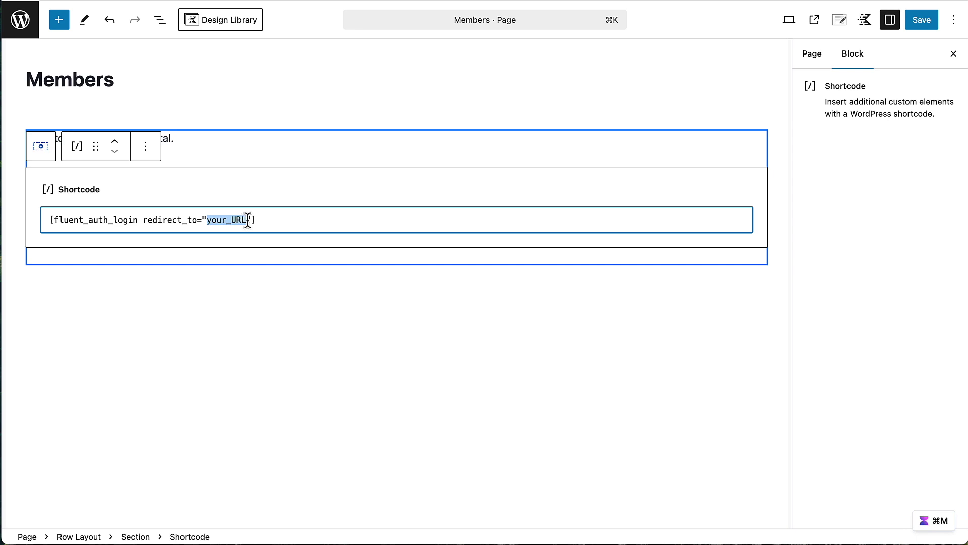
key(super+v)
click(921, 24)
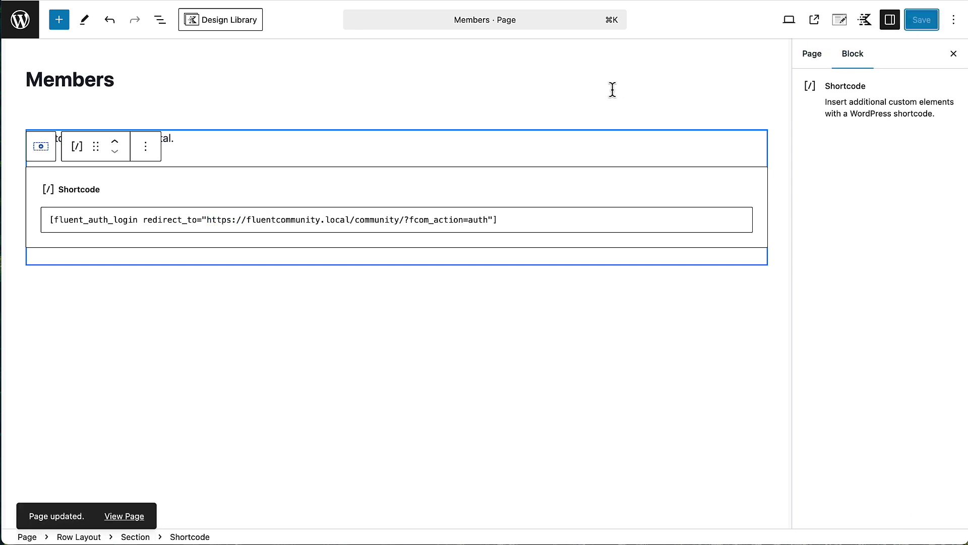
- Set the login Row Layout to Hide from Logged in Users and save the page
click(161, 23)
click(81, 85)
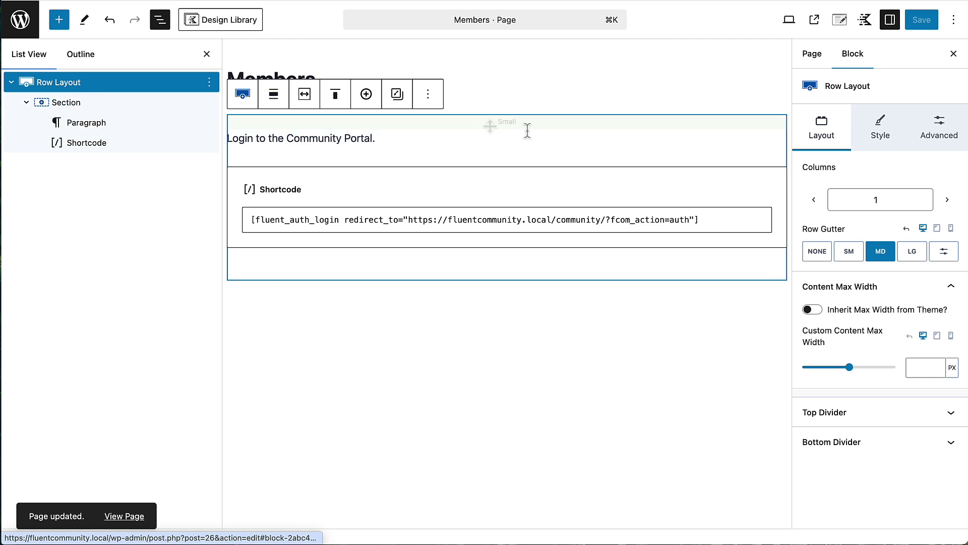
click(939, 130)
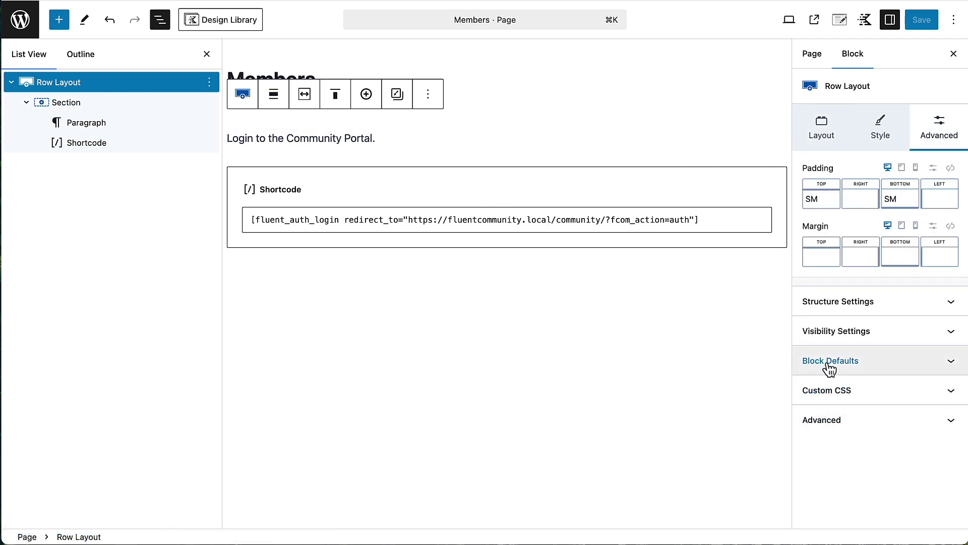
click(831, 336)
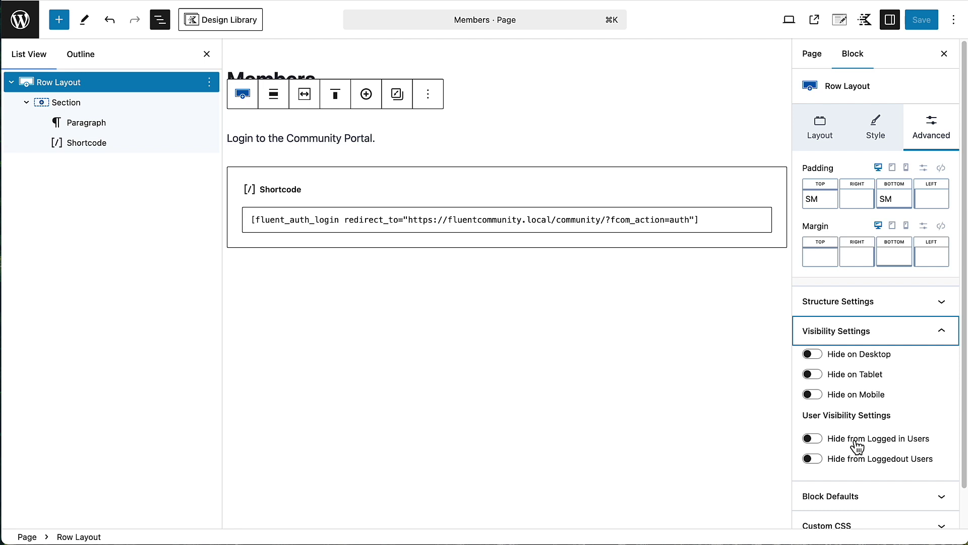
click(822, 442)
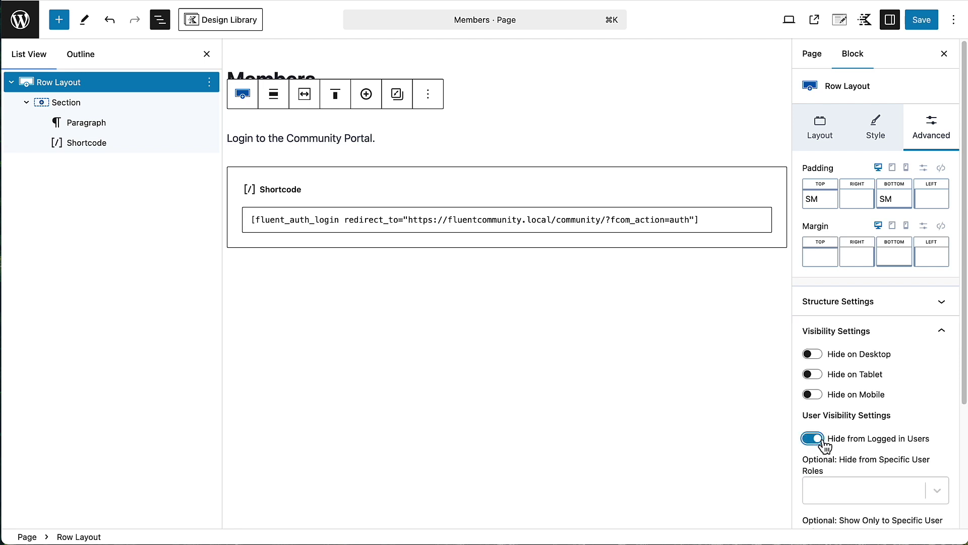
click(919, 22)
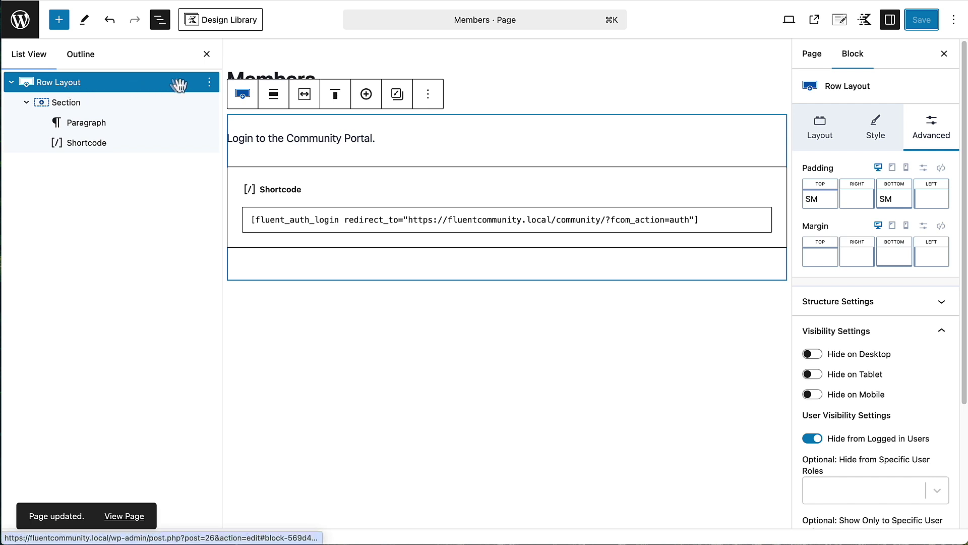
- Add a new single-column Row Layout after the login row
click(210, 84)
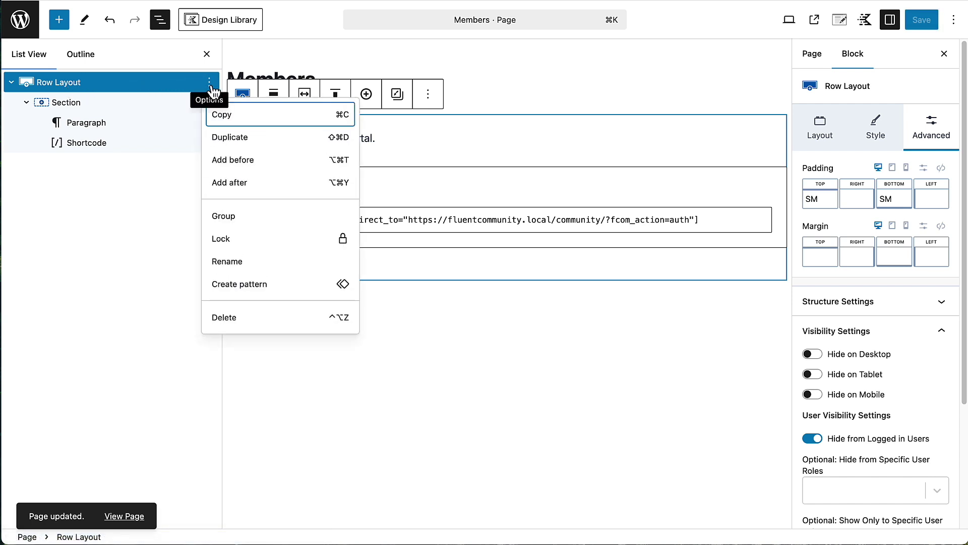
click(238, 184)
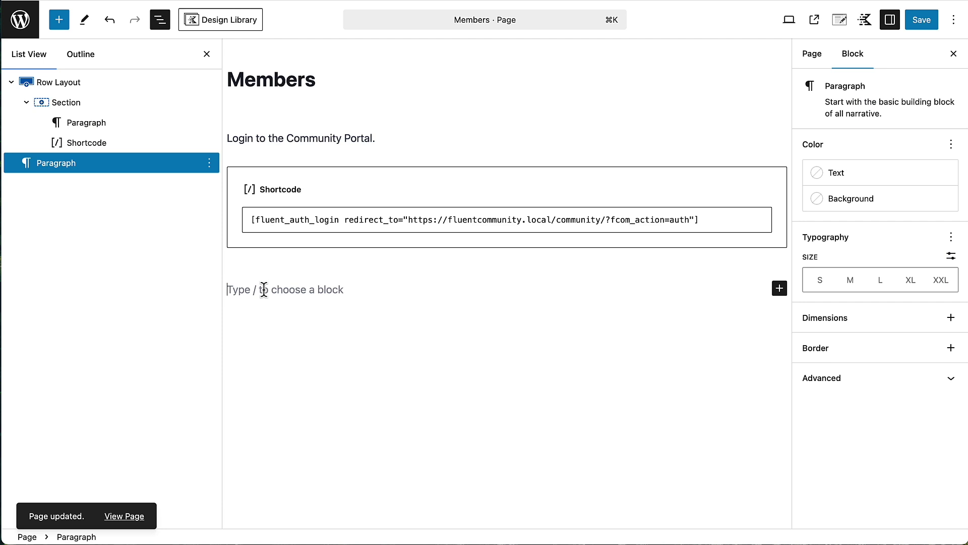
text(/)
click(288, 106)
click(290, 338)
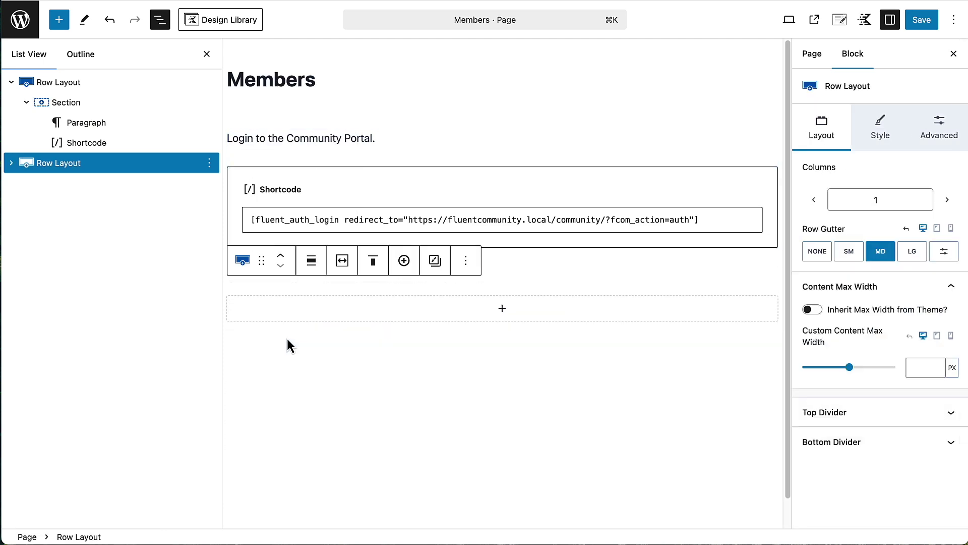
click(503, 311)
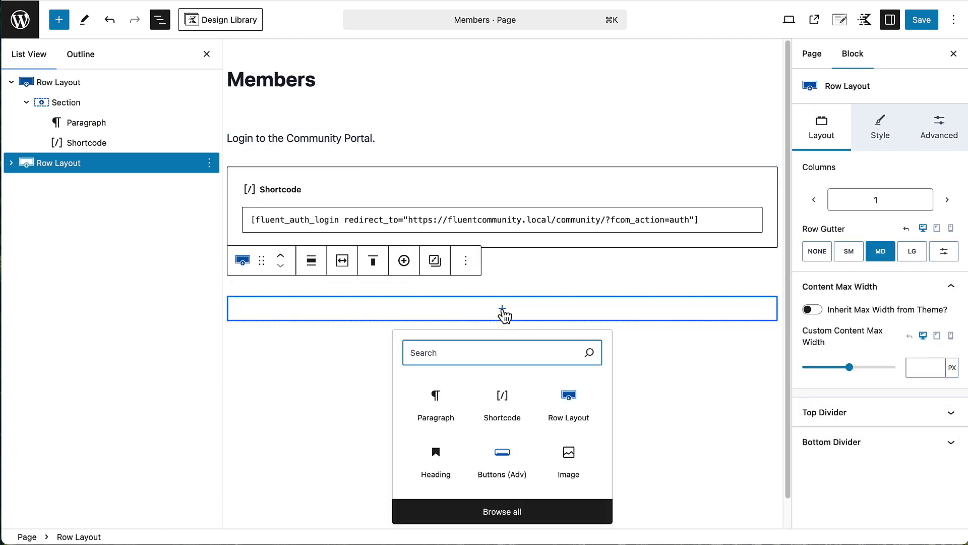
- Add a Theme-styled 'Go to the Community' button to the row, linked to the community login URL
click(502, 457)
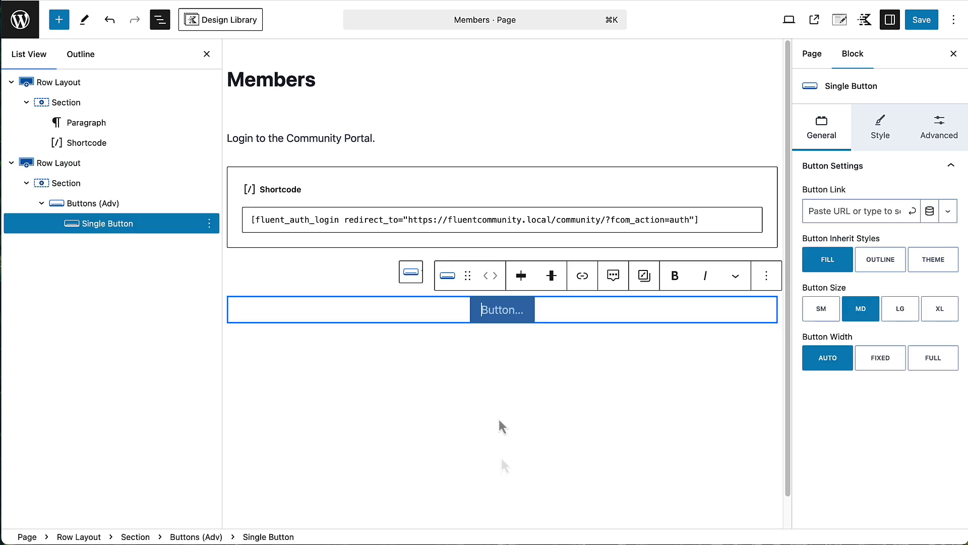
text(G)
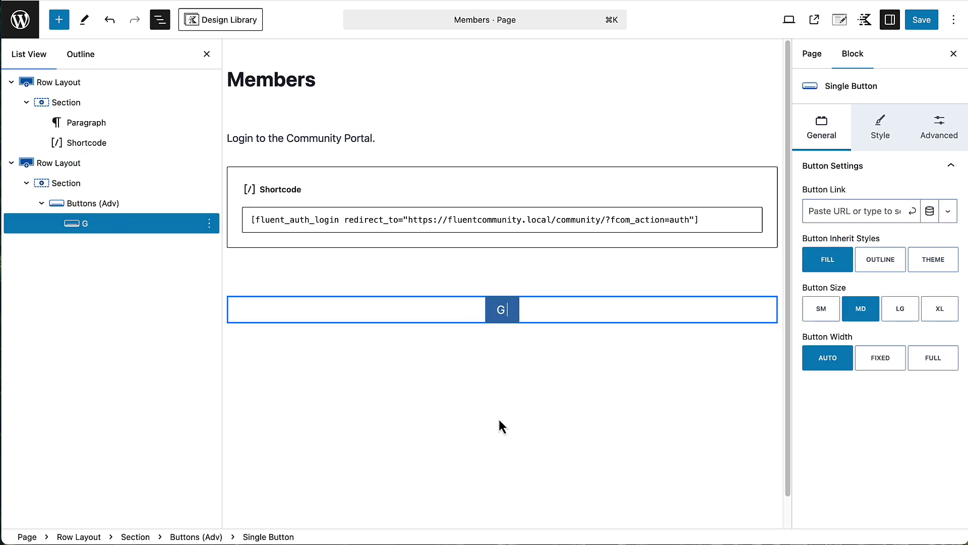
text(o to the)
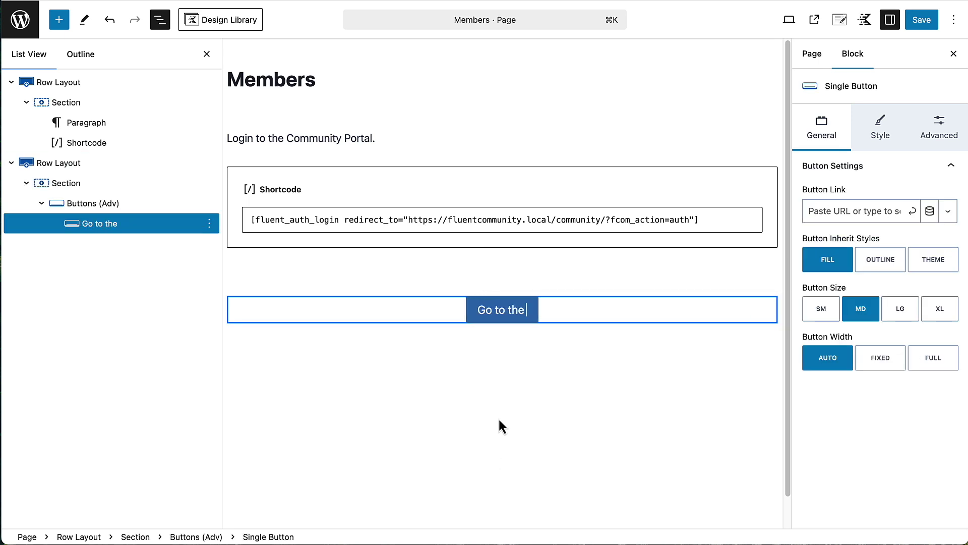
text( Community)
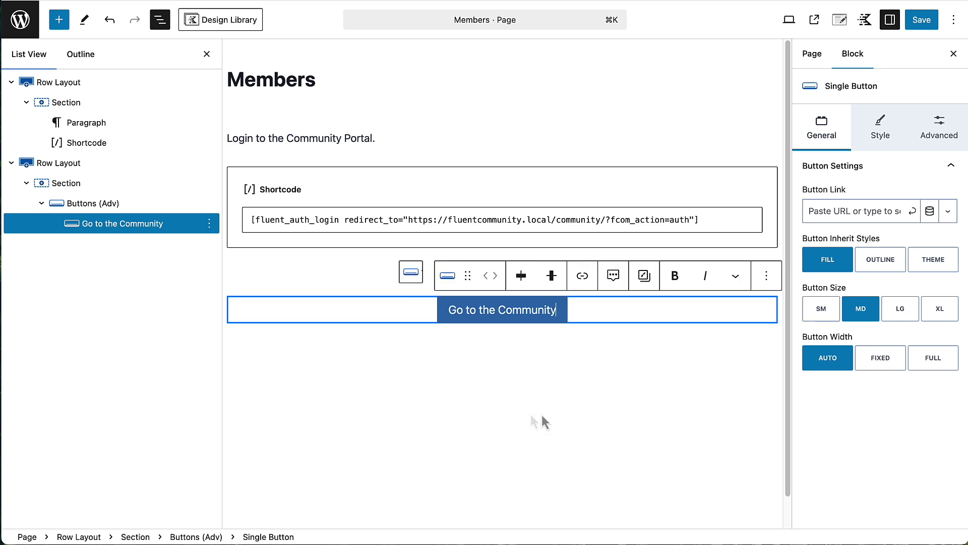
click(843, 214)
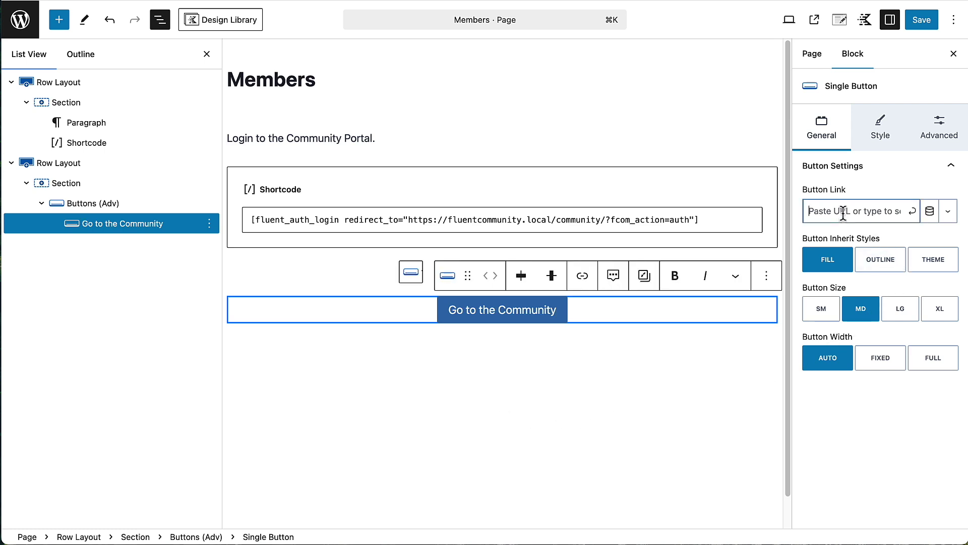
key(super+v)
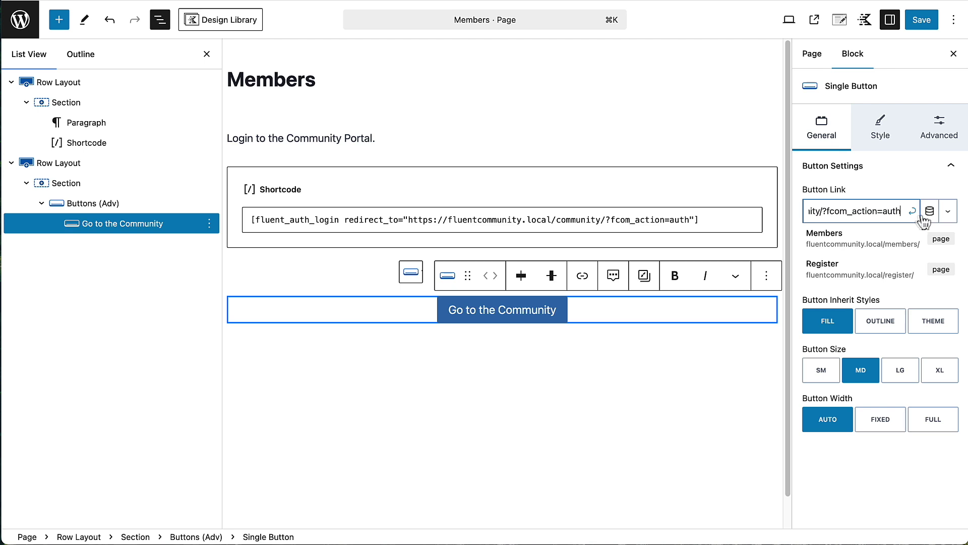
click(951, 218)
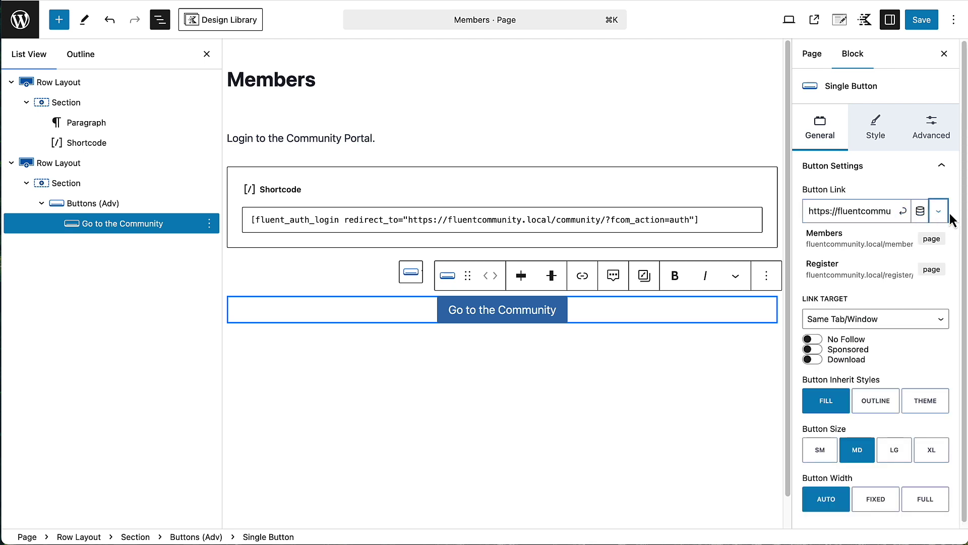
click(902, 211)
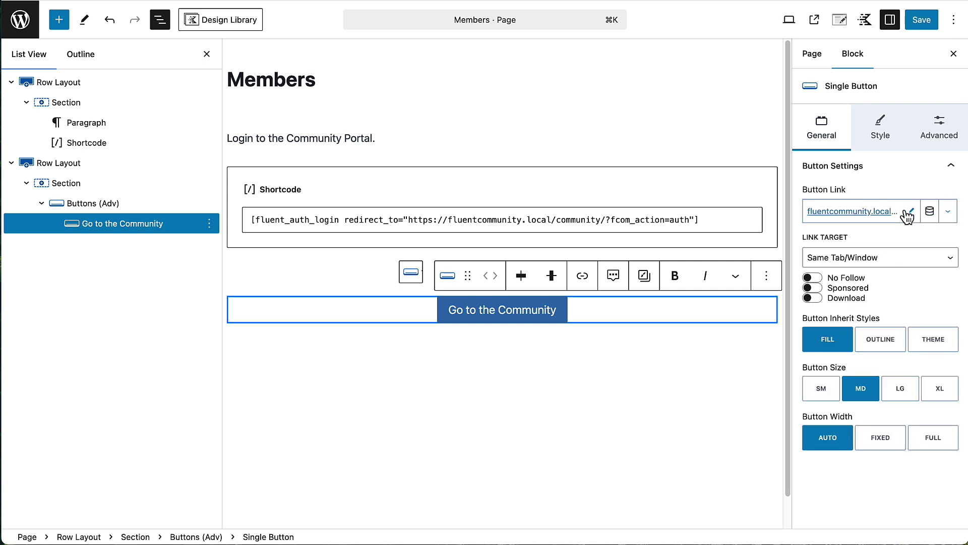
click(937, 345)
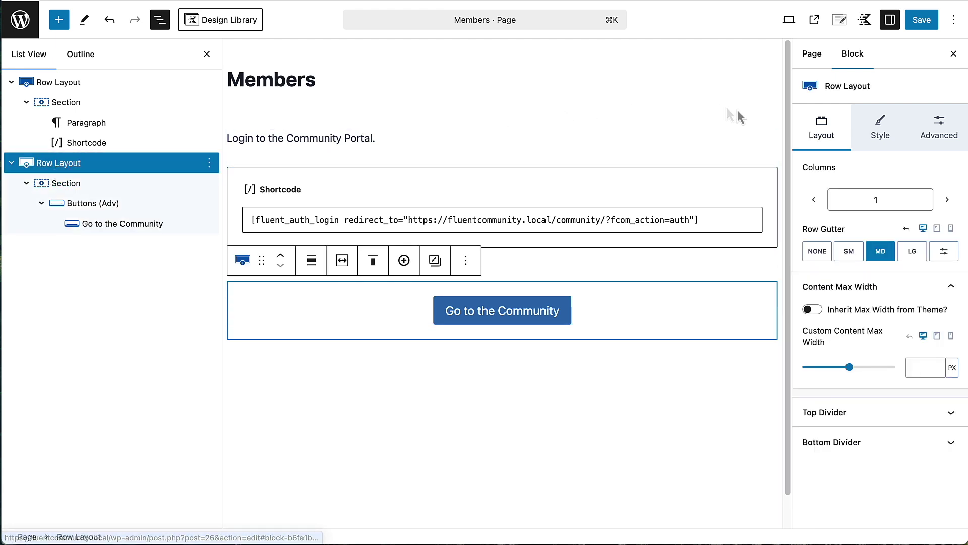
- Hide the button row from logged-out users and save the Members page
click(948, 125)
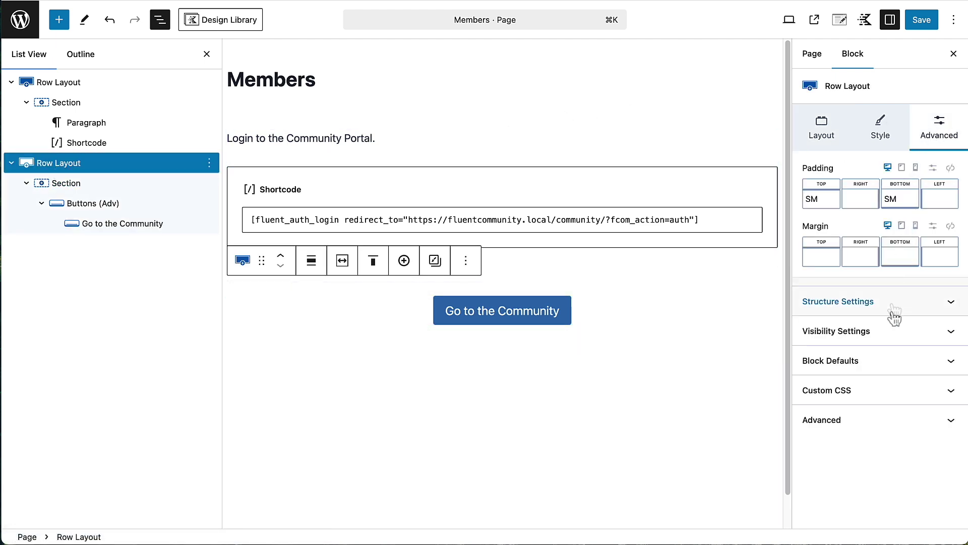
click(877, 333)
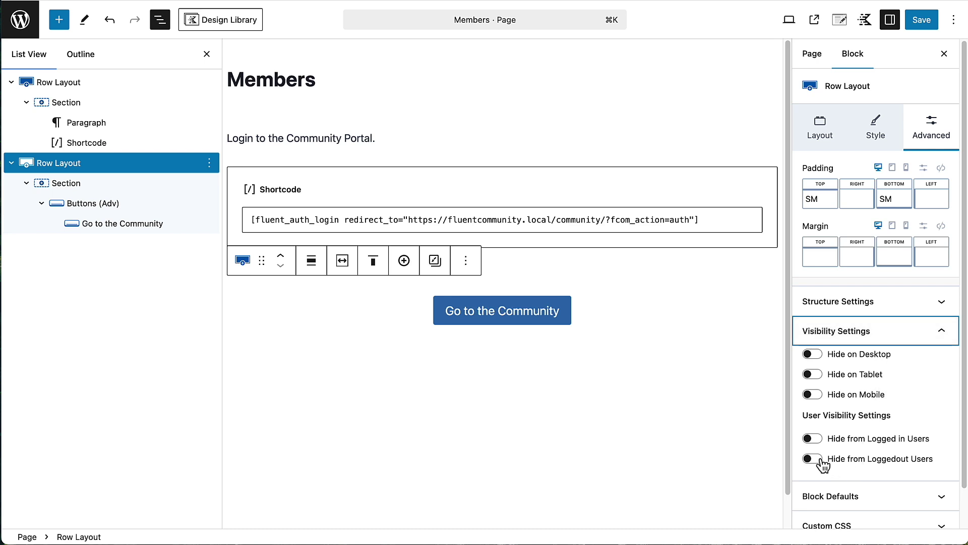
click(813, 459)
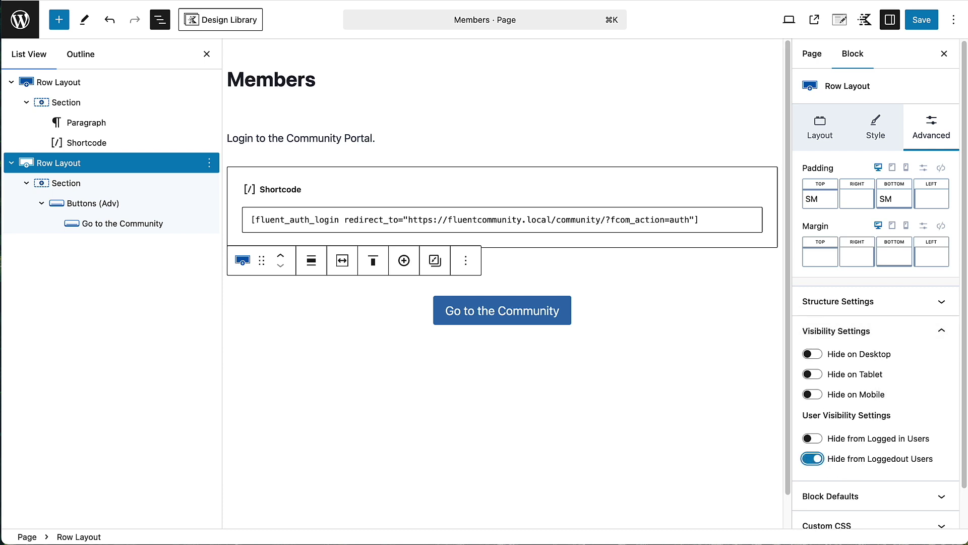
click(922, 21)
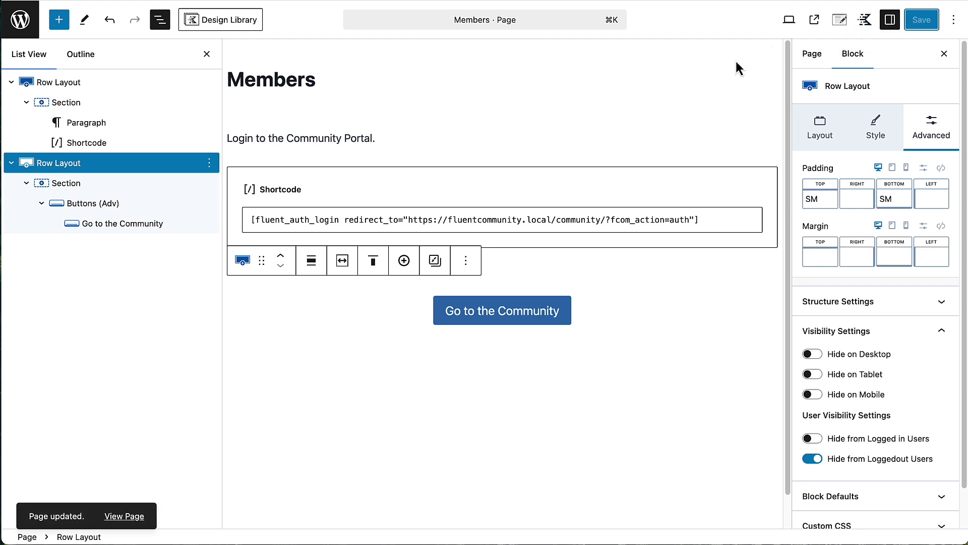
- Show the Members page's own settings and open its actions menu
click(944, 54)
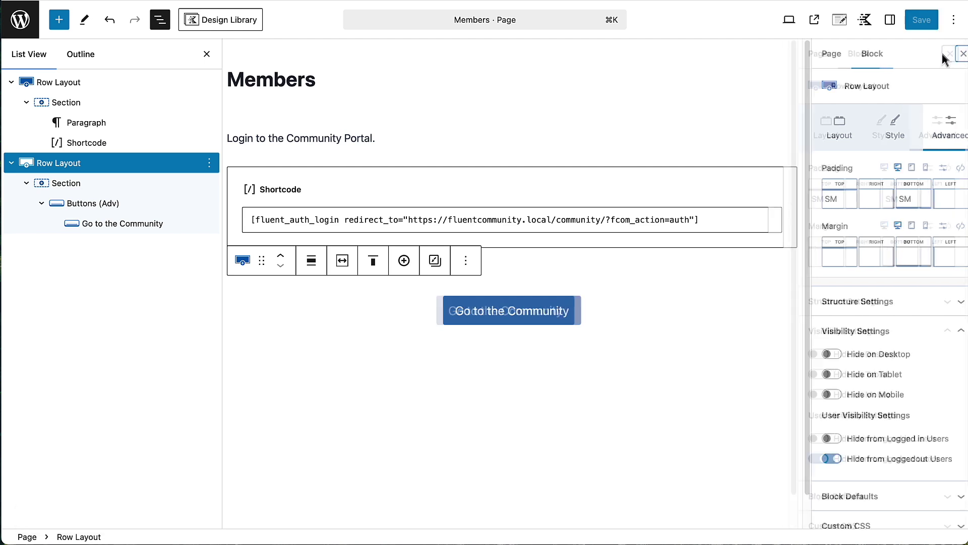
click(955, 22)
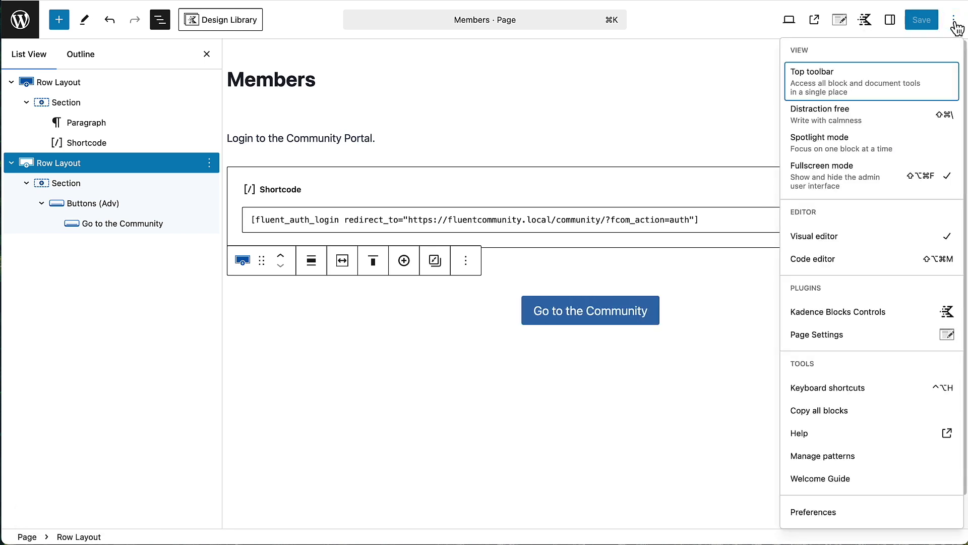
click(954, 23)
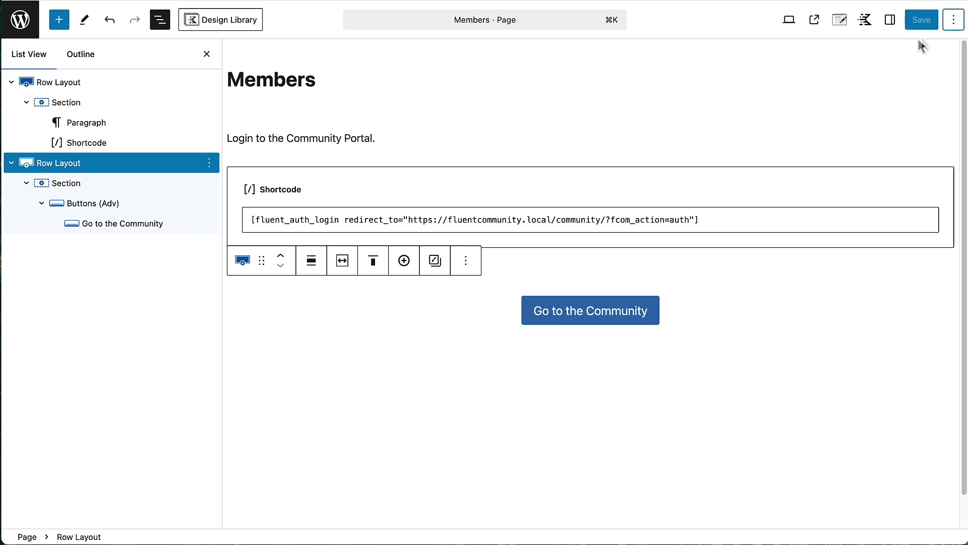
click(890, 21)
click(814, 53)
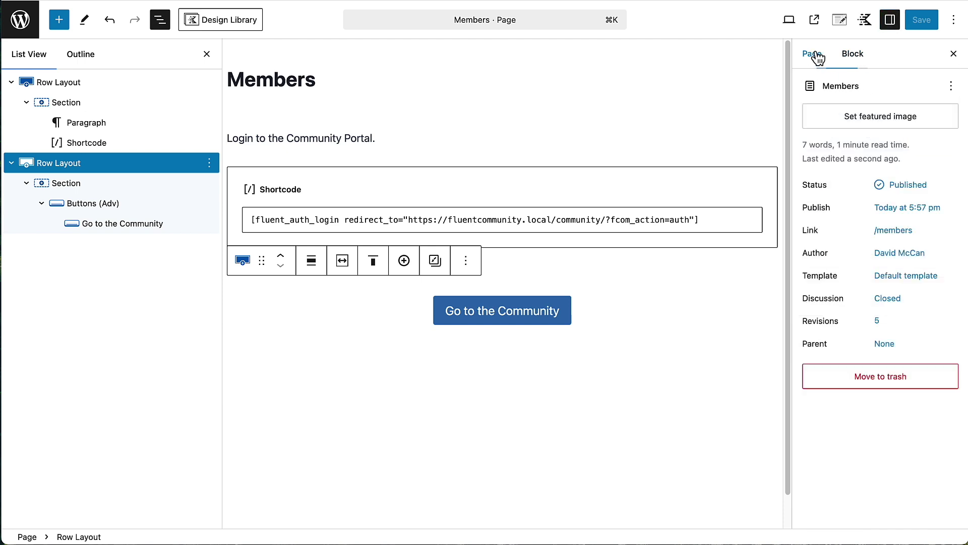
click(955, 88)
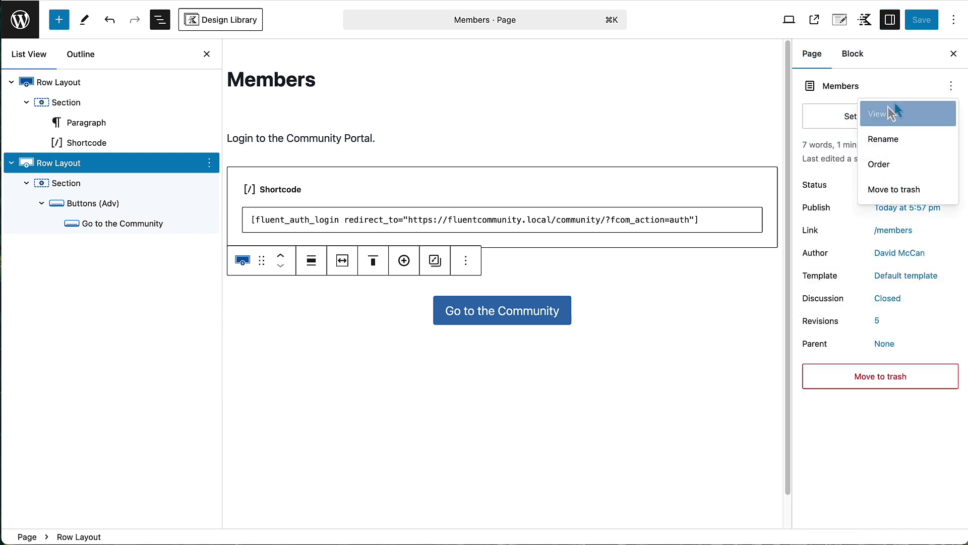
- View the live Members page and test its Go to the Community button
click(830, 111)
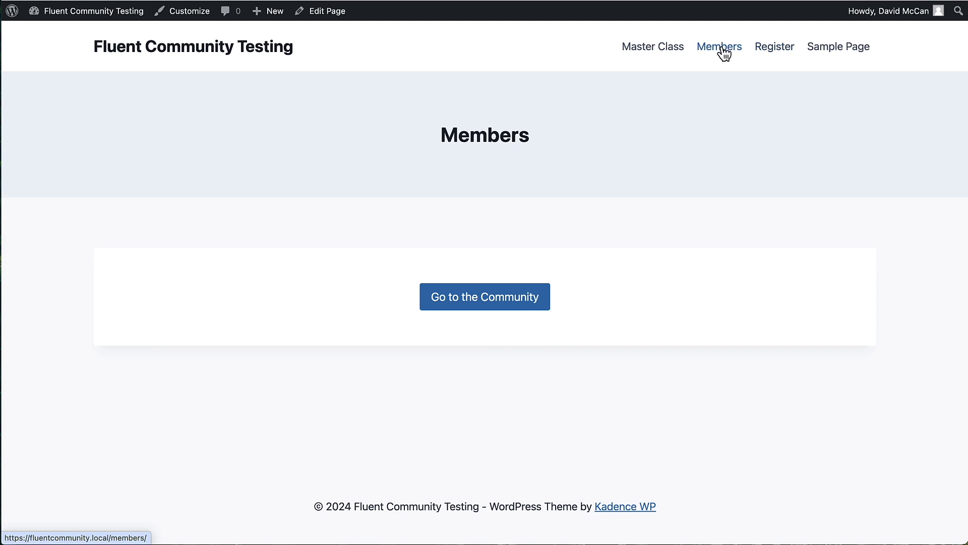
click(499, 299)
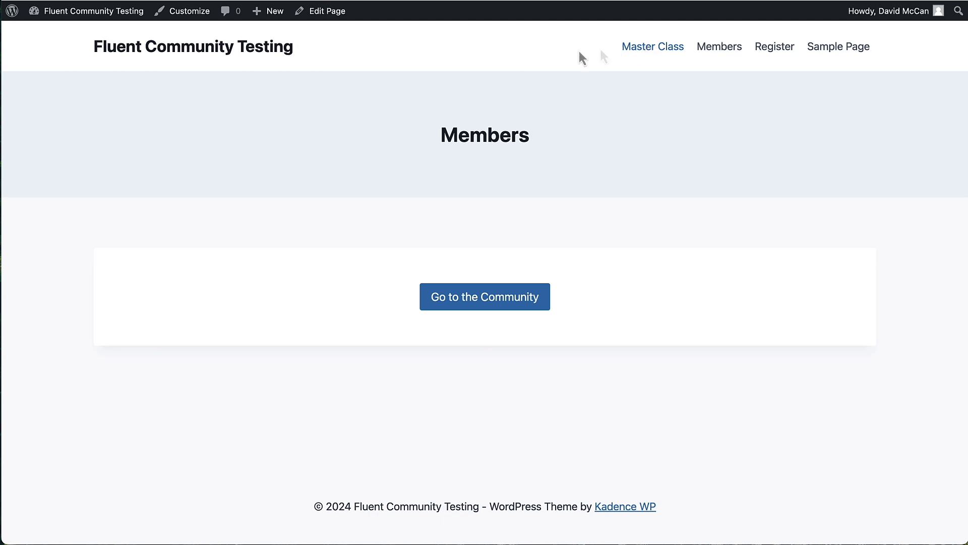
- Create a new Fluent Forms form from the contact form template
mouse_move(68, 13)
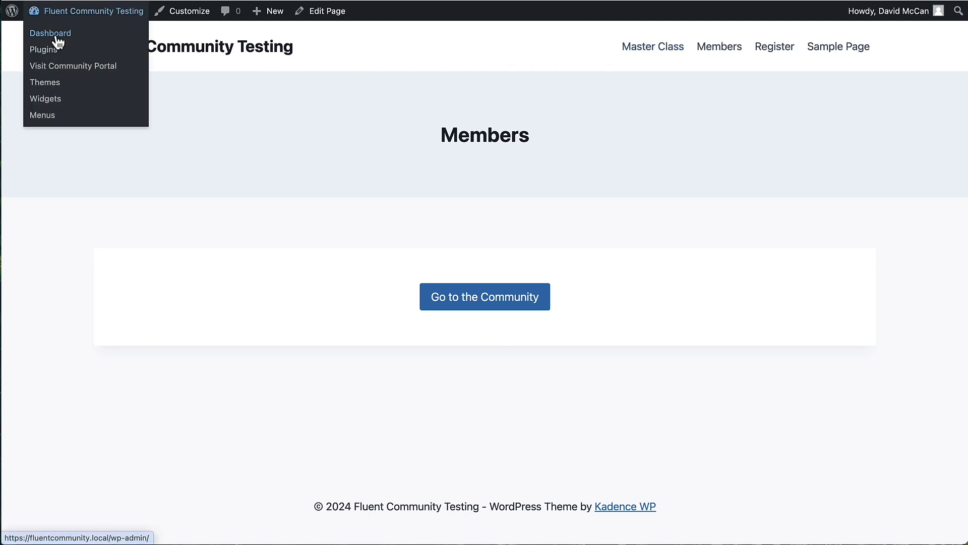
click(57, 36)
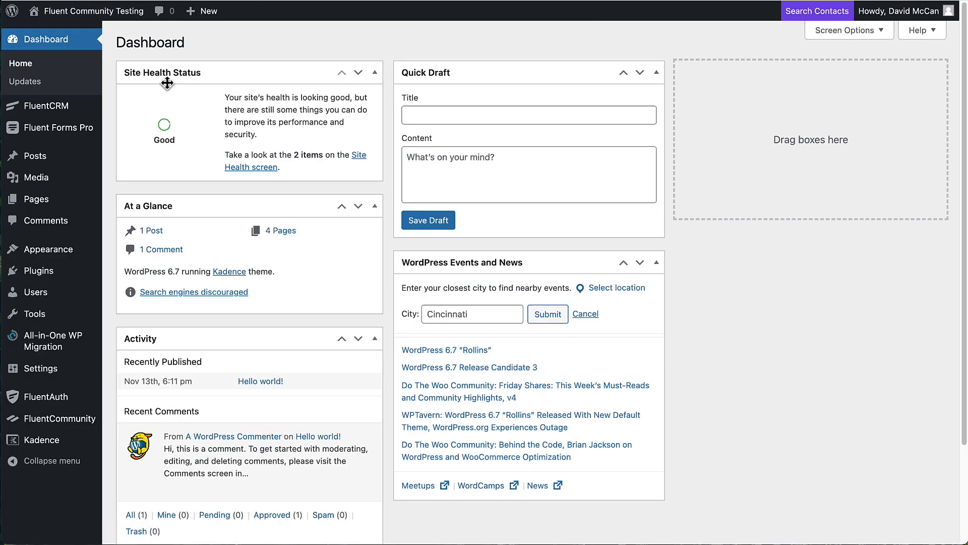
mouse_move(52, 135)
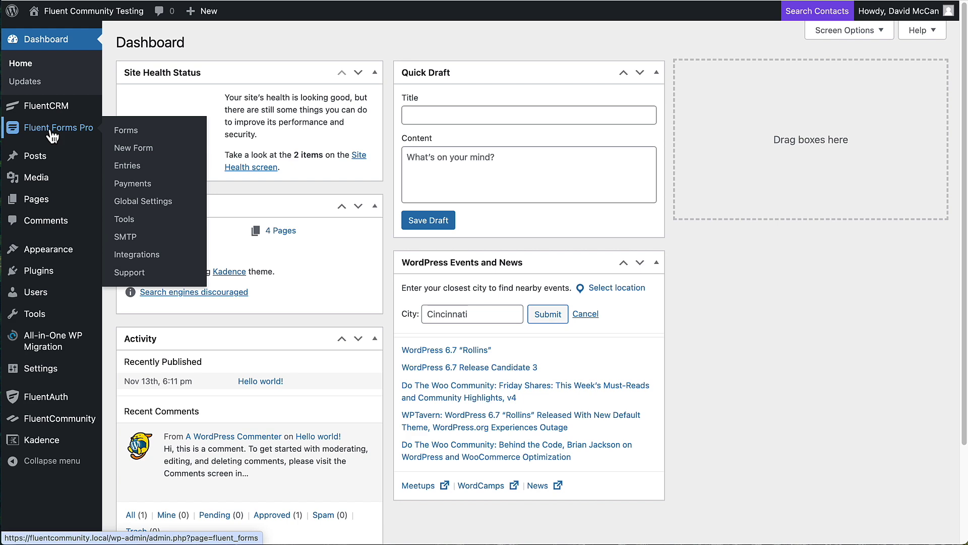
click(52, 135)
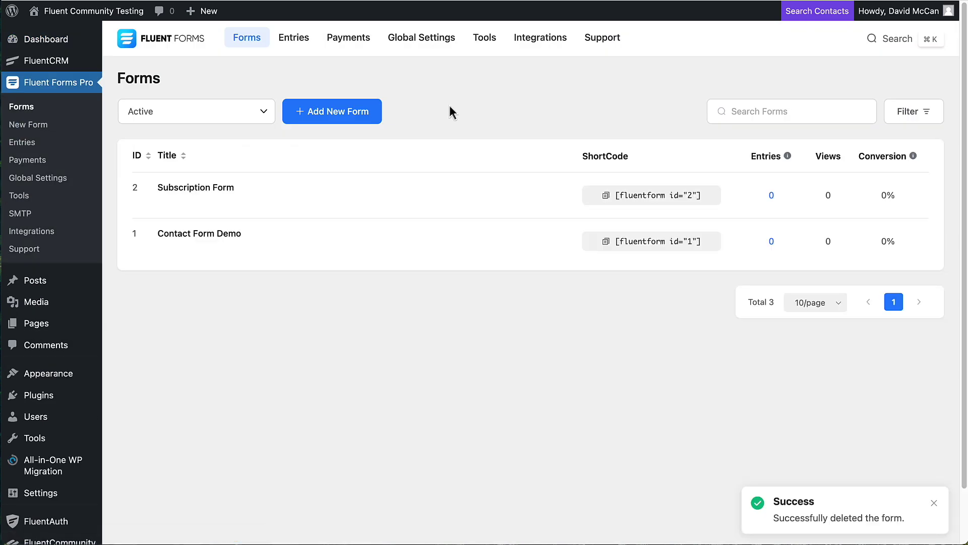
click(330, 114)
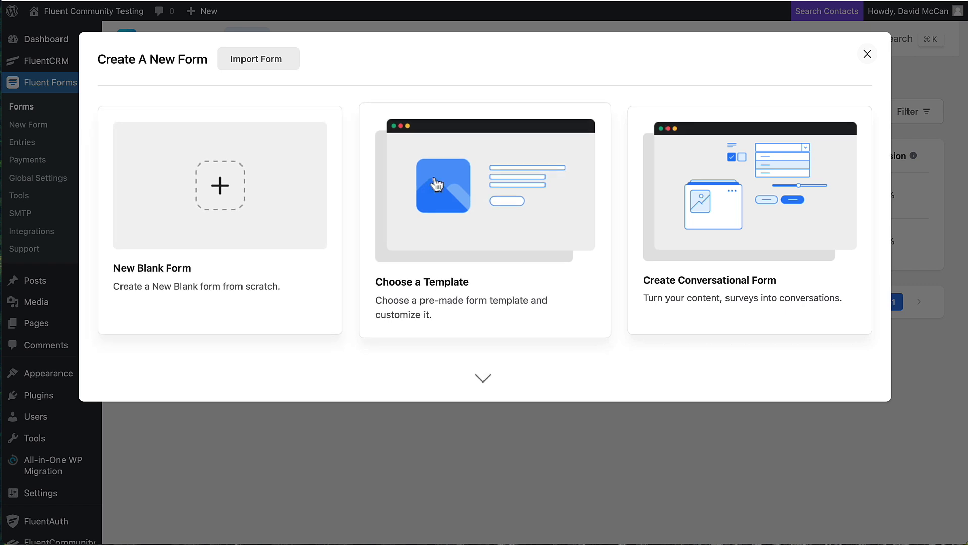
click(437, 185)
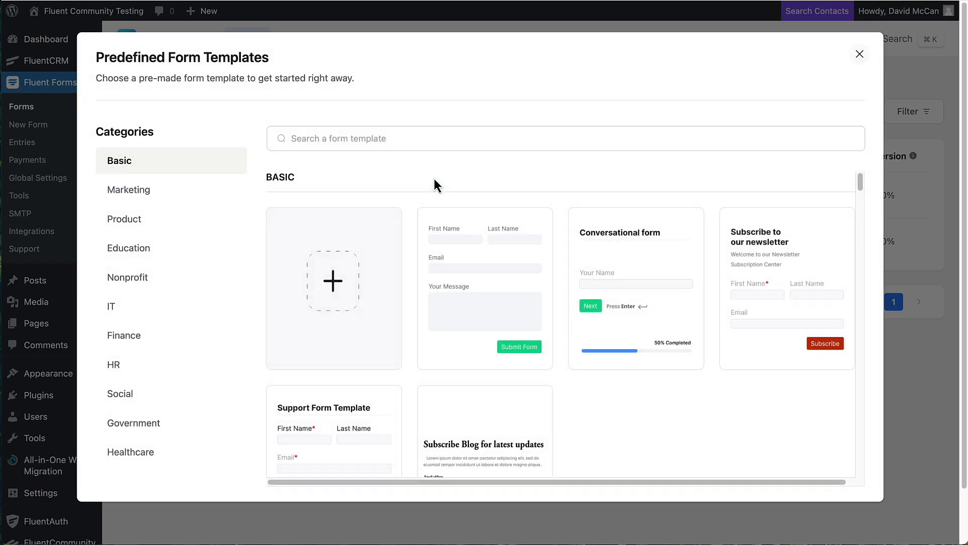
click(455, 236)
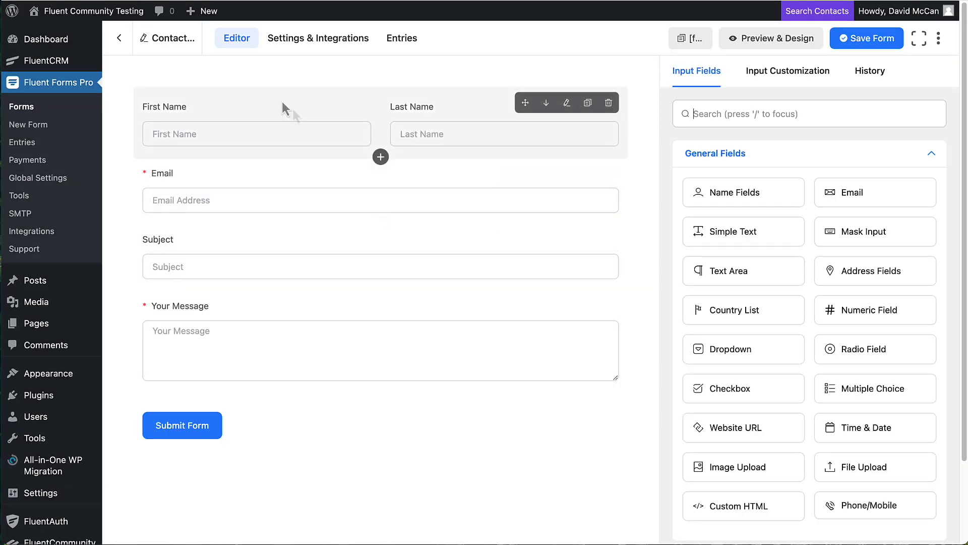
- Rename the form to 'Master Class Signup'
click(167, 39)
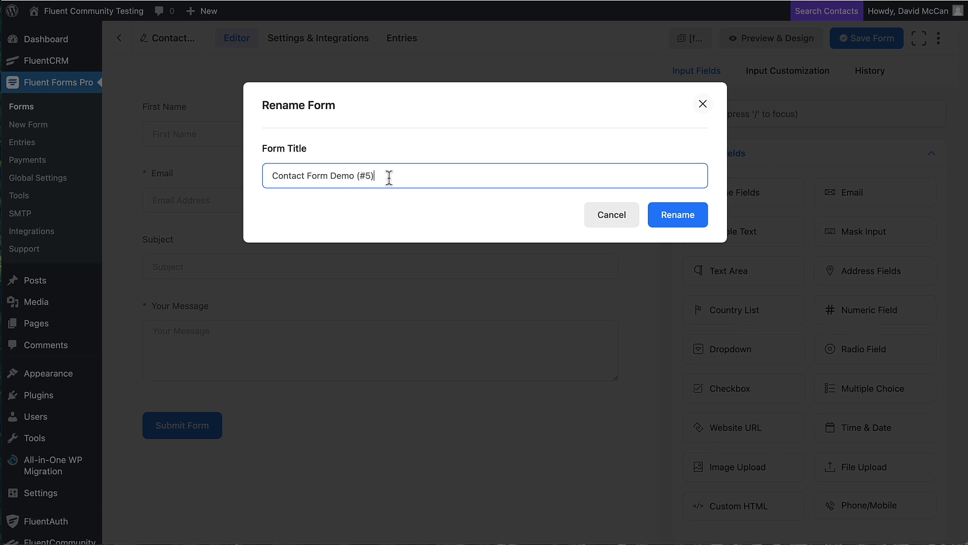
drag(388, 176, 266, 175)
text(Master Class)
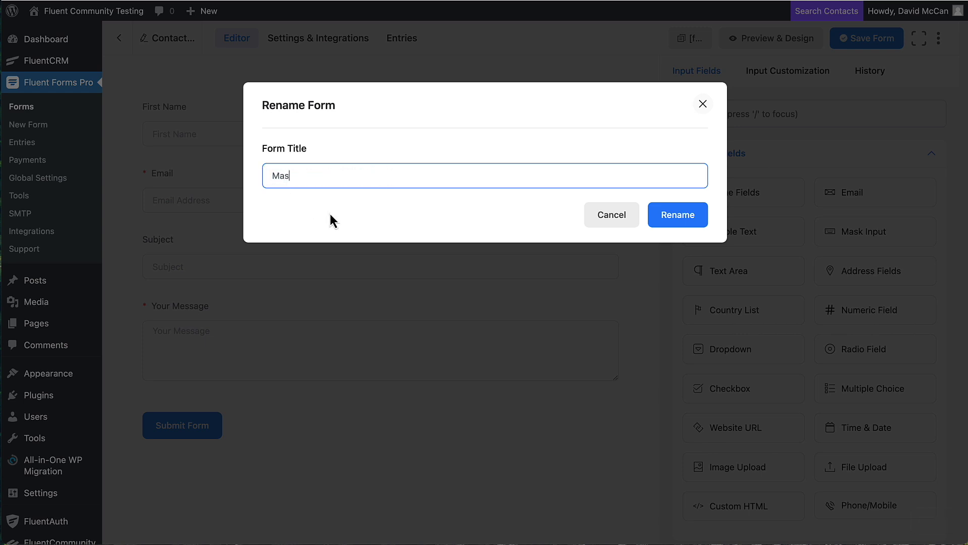
text( Signup)
click(685, 219)
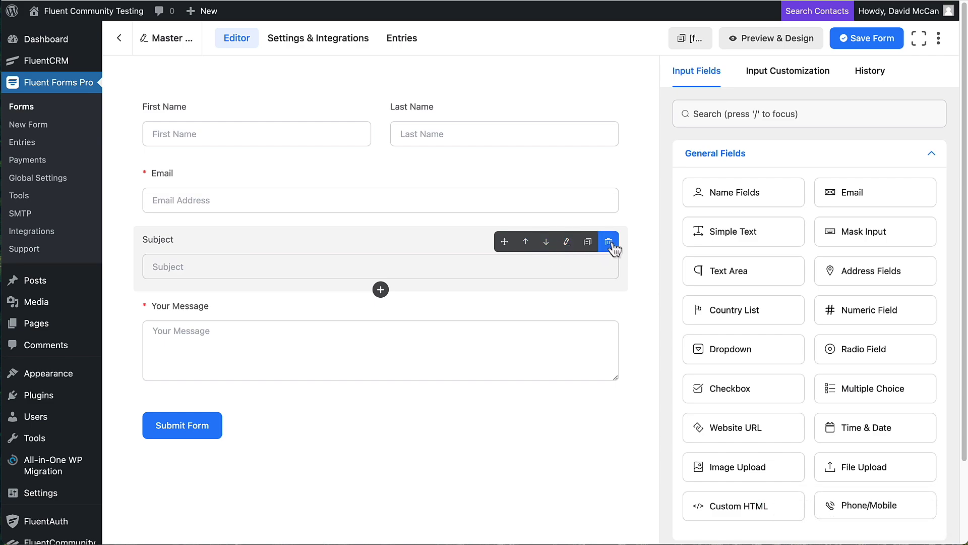
- Delete the Subject and Your Message fields from the form
click(610, 242)
click(540, 217)
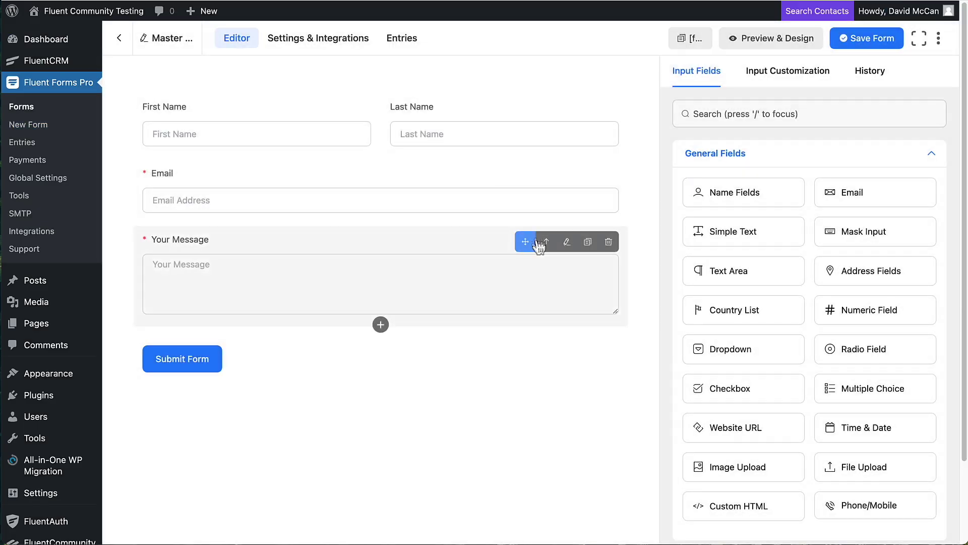
click(609, 242)
click(551, 222)
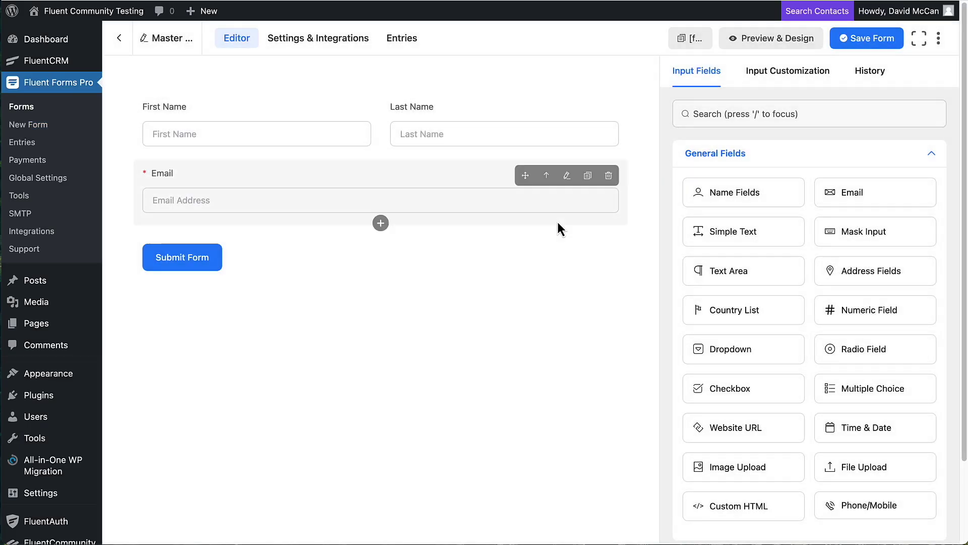
- Add a Payment Item field labelled 'Master Class' priced $10
click(745, 113)
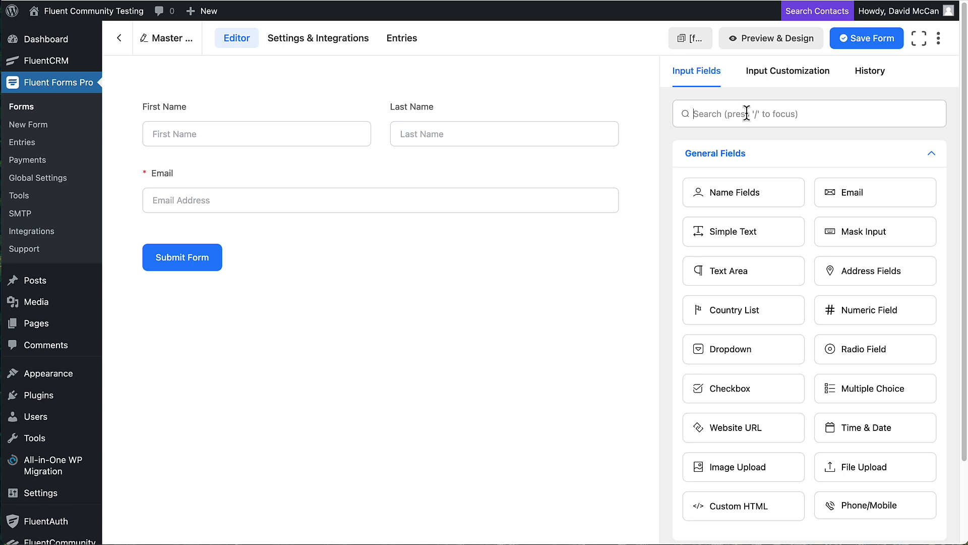
text(pay)
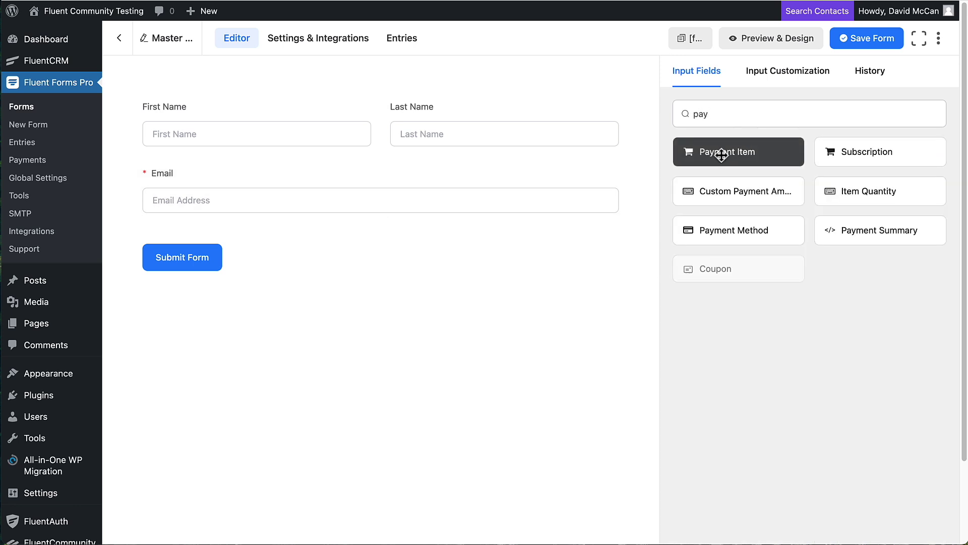
click(722, 152)
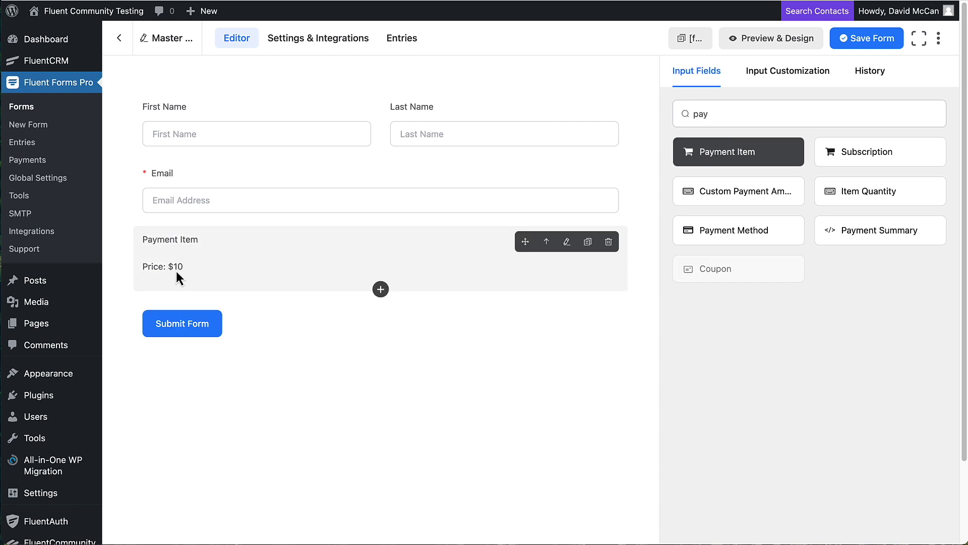
click(171, 242)
click(762, 169)
drag(762, 170, 687, 166)
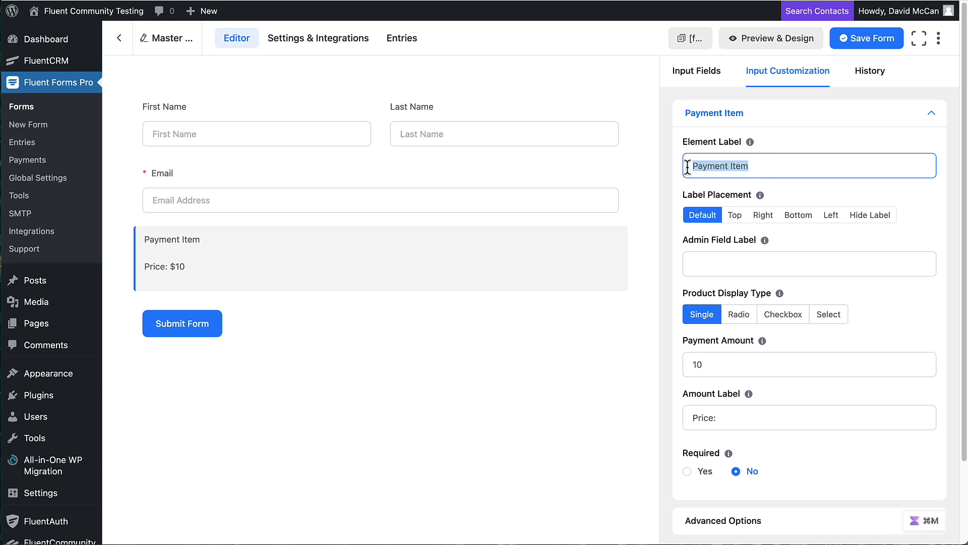
text(Master Class)
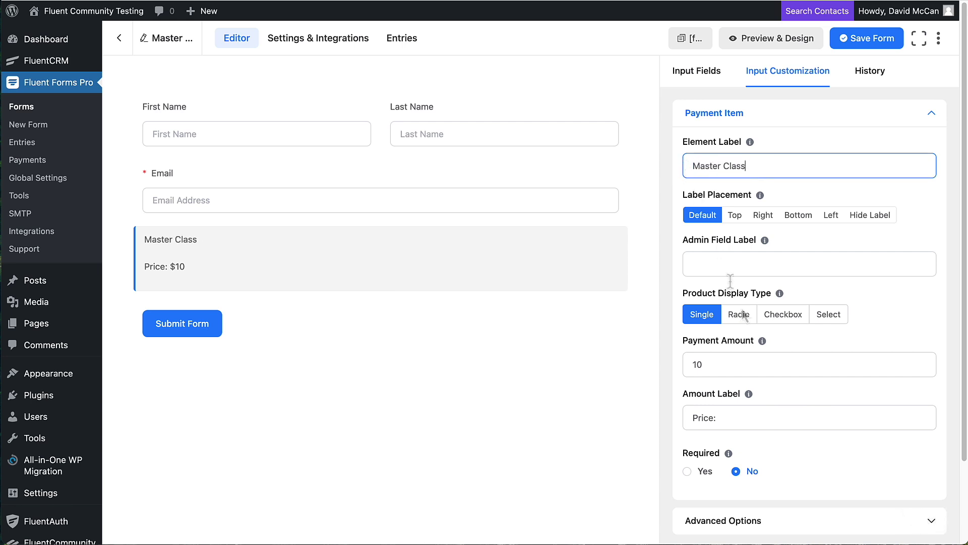
click(702, 364)
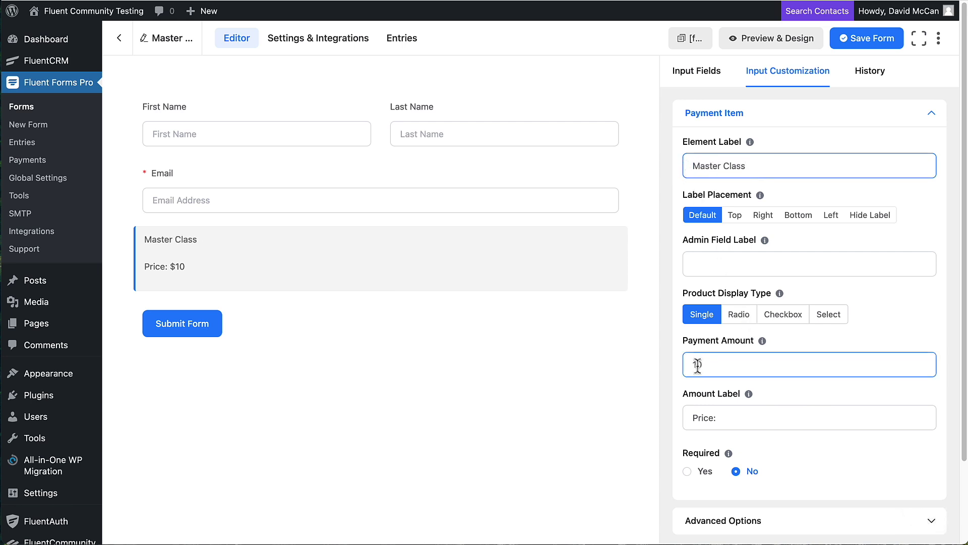
- Change the submit button text to 'Pay Now' and save the form
click(192, 325)
click(742, 203)
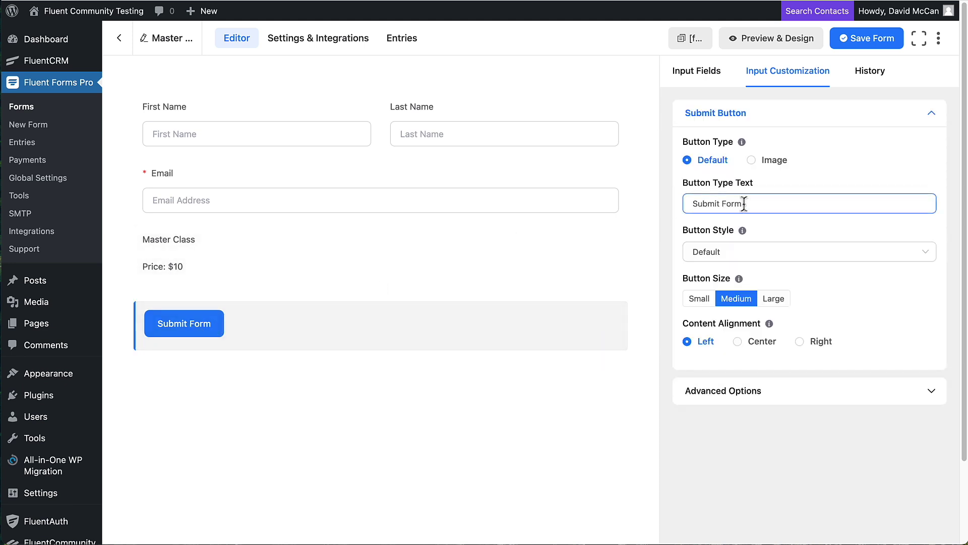
key(super+a)
text(Pay)
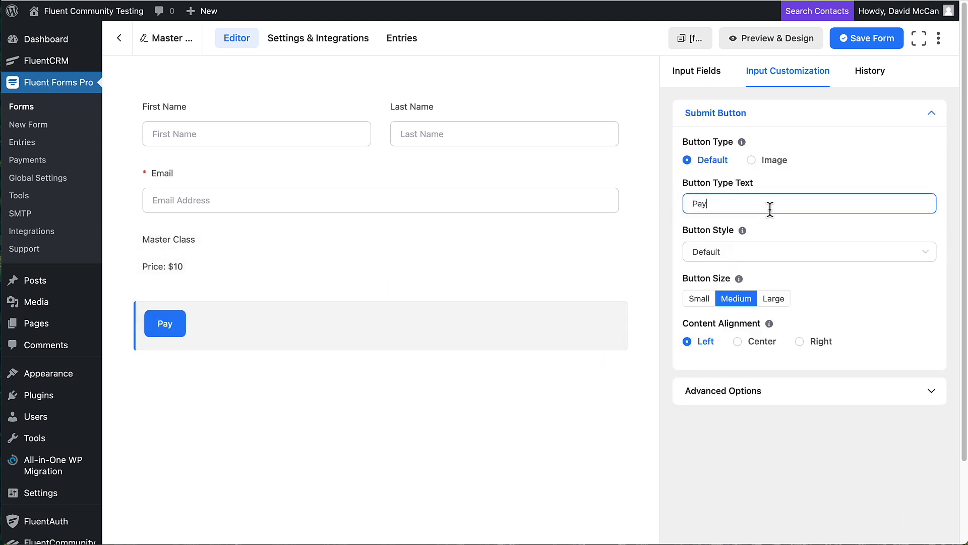
text( Now)
click(868, 41)
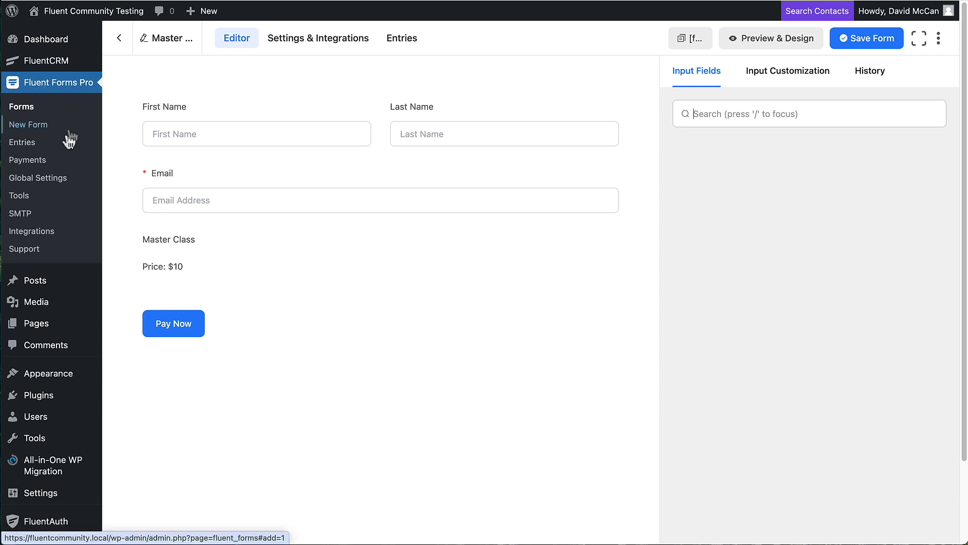
- Confirm Test Payment is enabled in Sandbox Mode, then return to the forms list
click(28, 160)
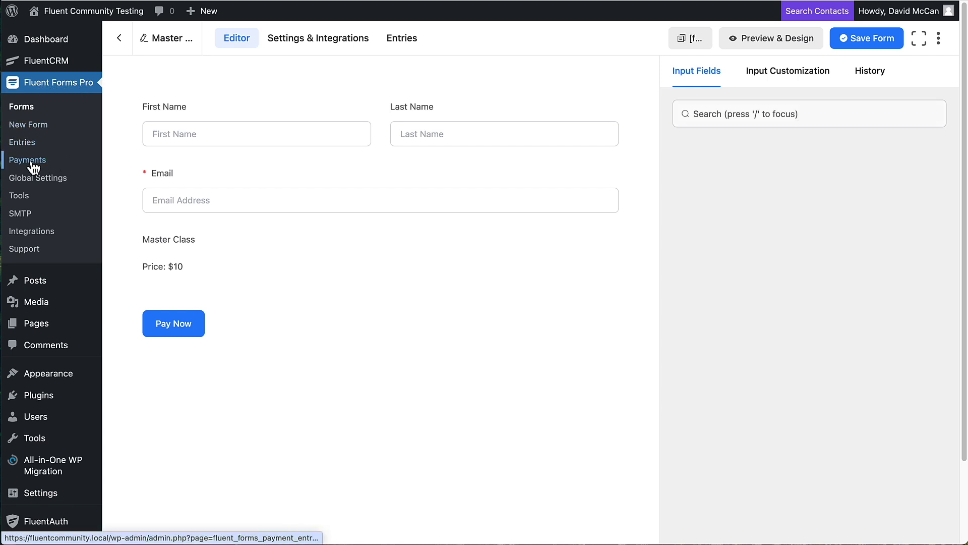
click(888, 92)
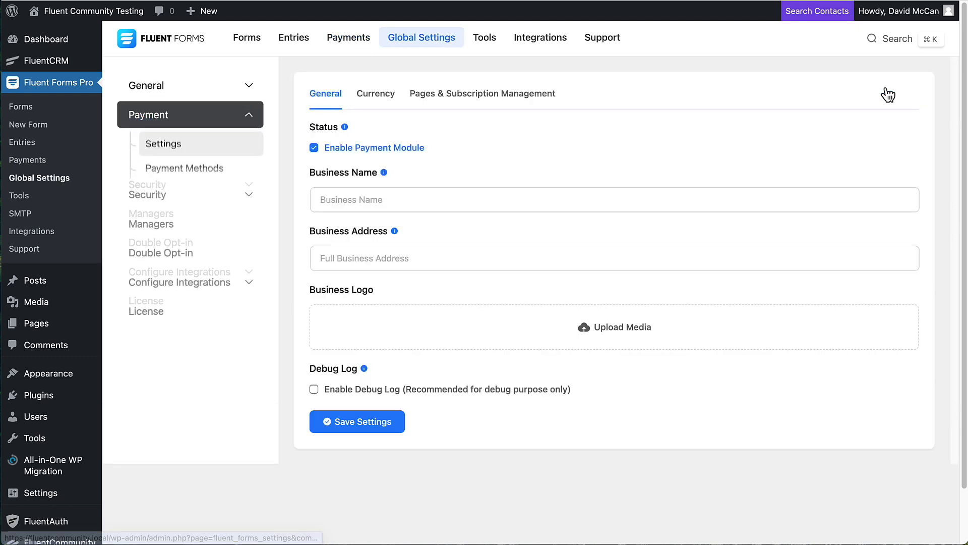
click(191, 171)
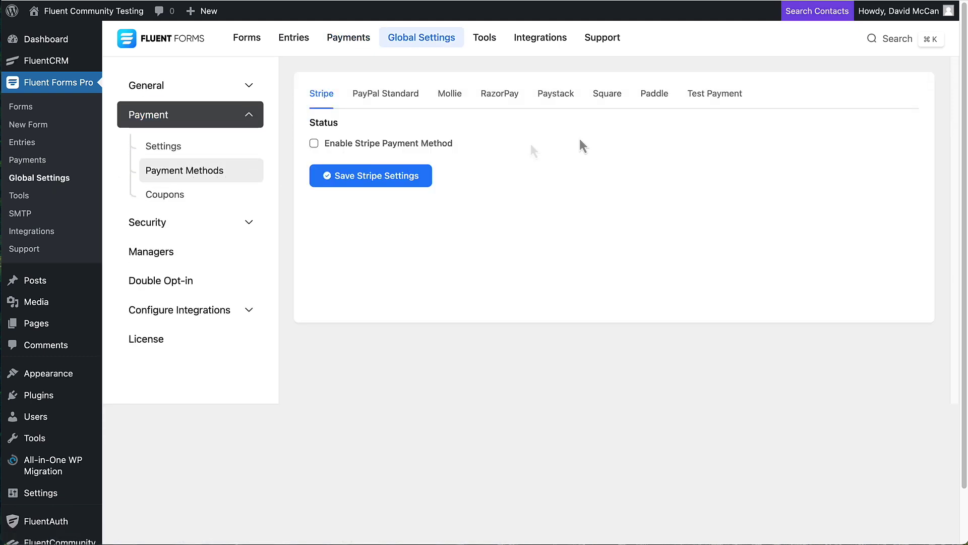
click(716, 94)
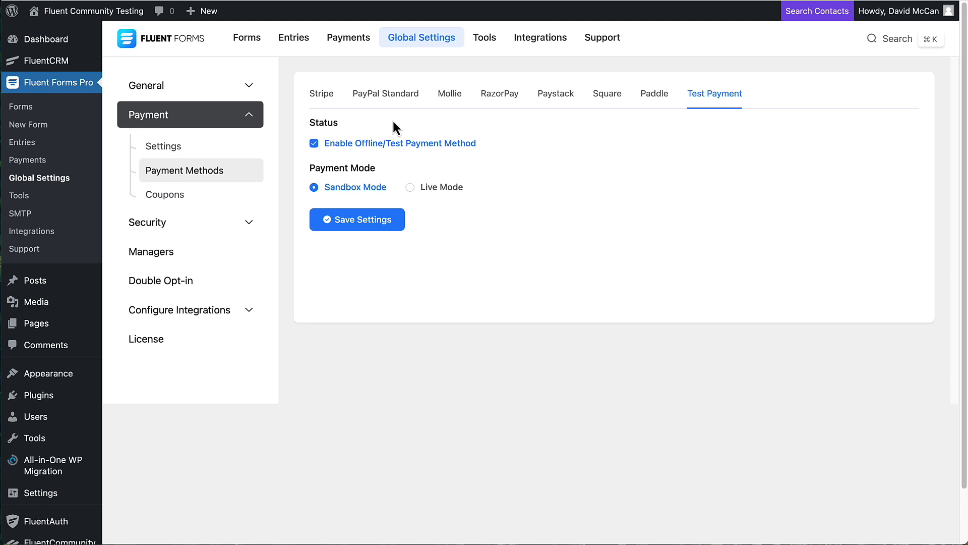
click(250, 43)
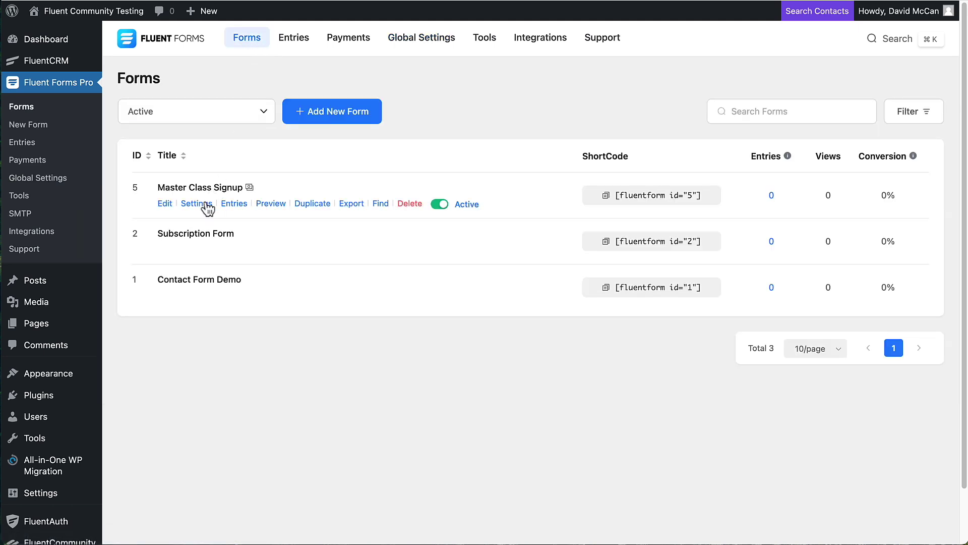
- Change the confirmation message to end 'your payment. Welcome to the Master Class.'
click(205, 208)
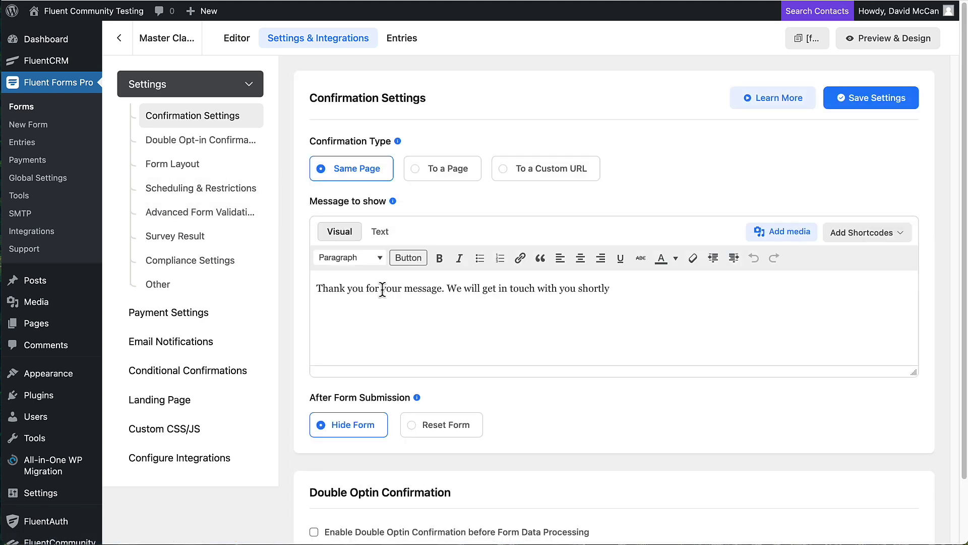
drag(382, 290, 627, 286)
text(your )
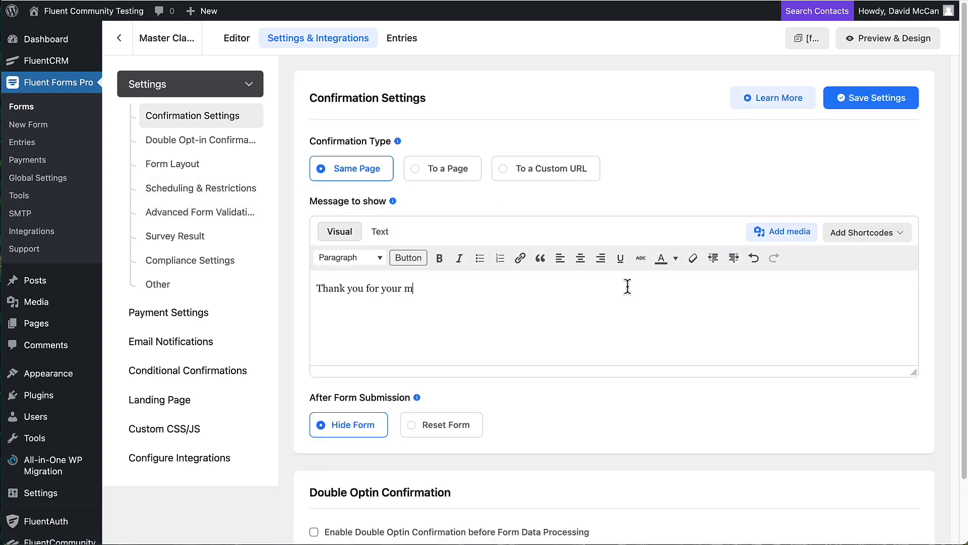
text(payment.  We)
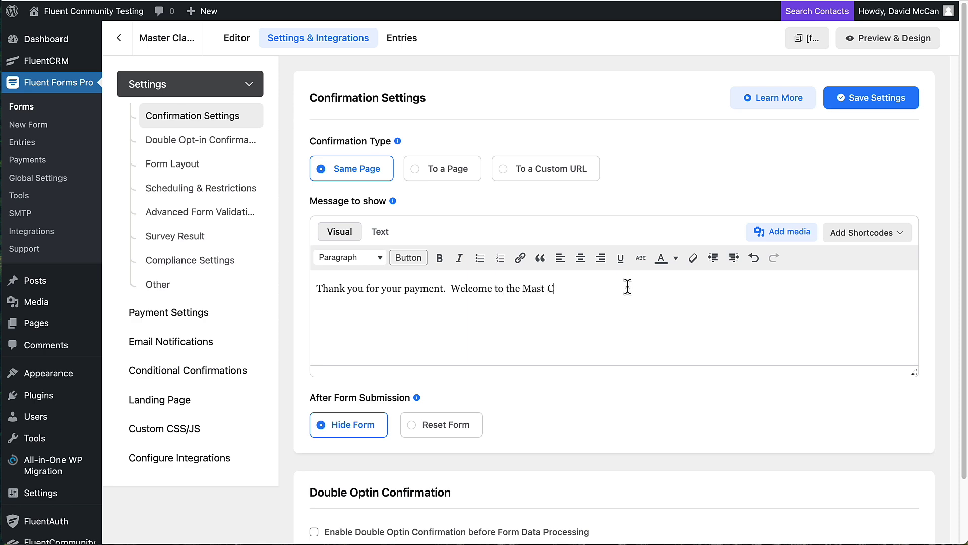
text(lcome to the Mastwe)
key(BackSpace)
key(BackSpace)
text(er Class.)
- Require users to be logged in and deny empty submissions
scroll(562, 253, down, 8)
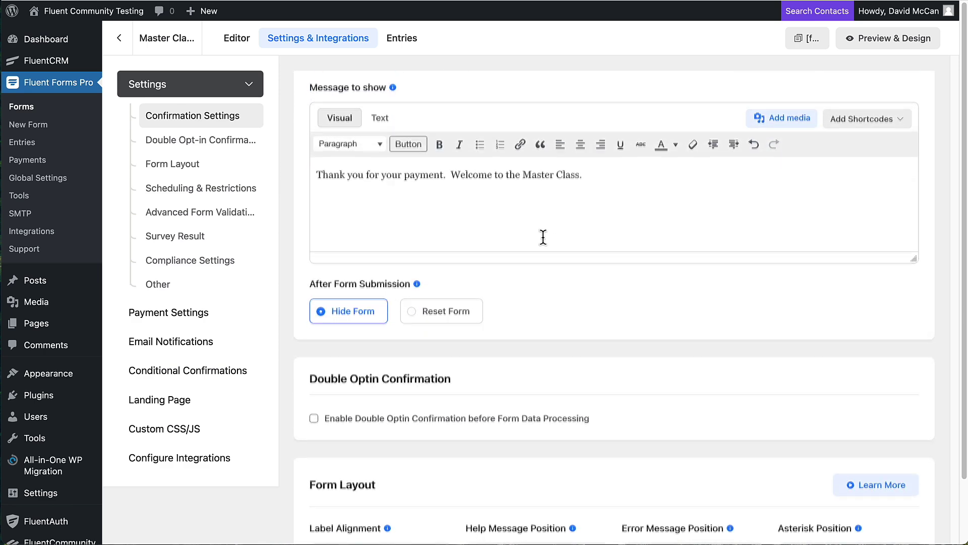
scroll(528, 230, down, 5)
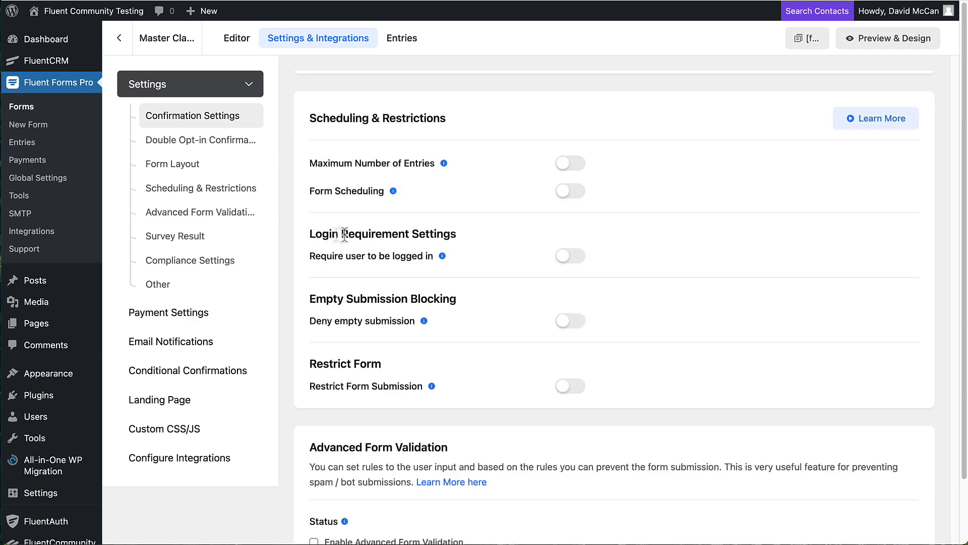
click(572, 256)
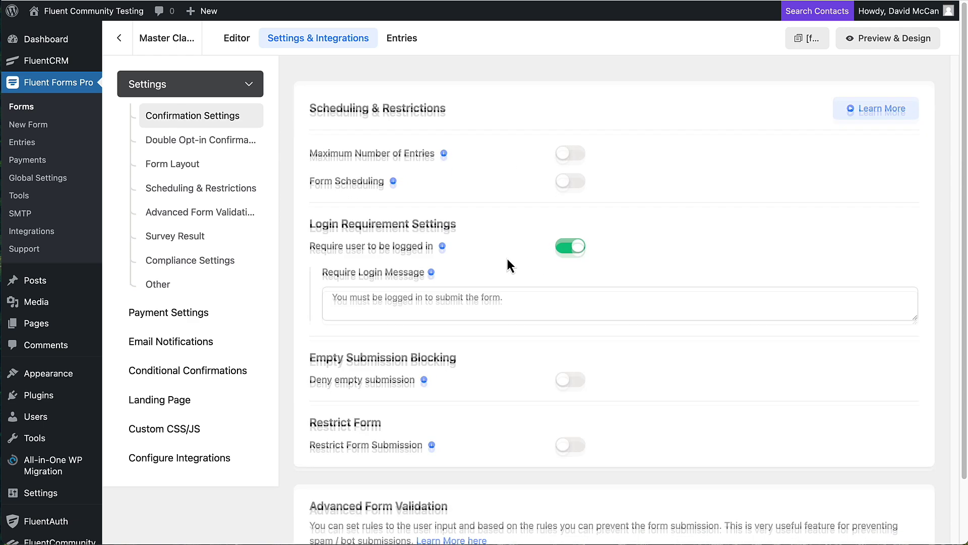
scroll(506, 264, down, 3)
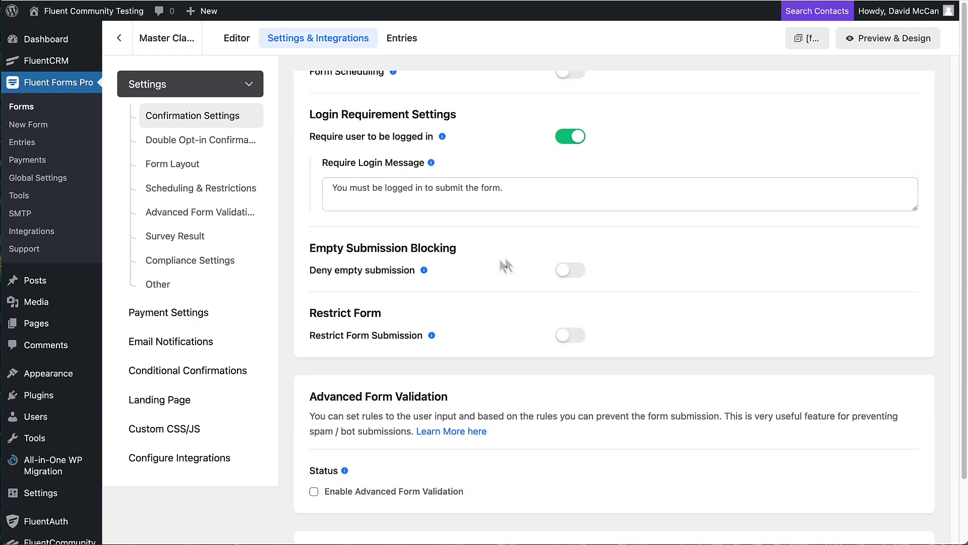
click(575, 271)
- Go to the Master Class Signup form's Payment Settings
scroll(484, 268, down, 3)
scroll(485, 267, down, 5)
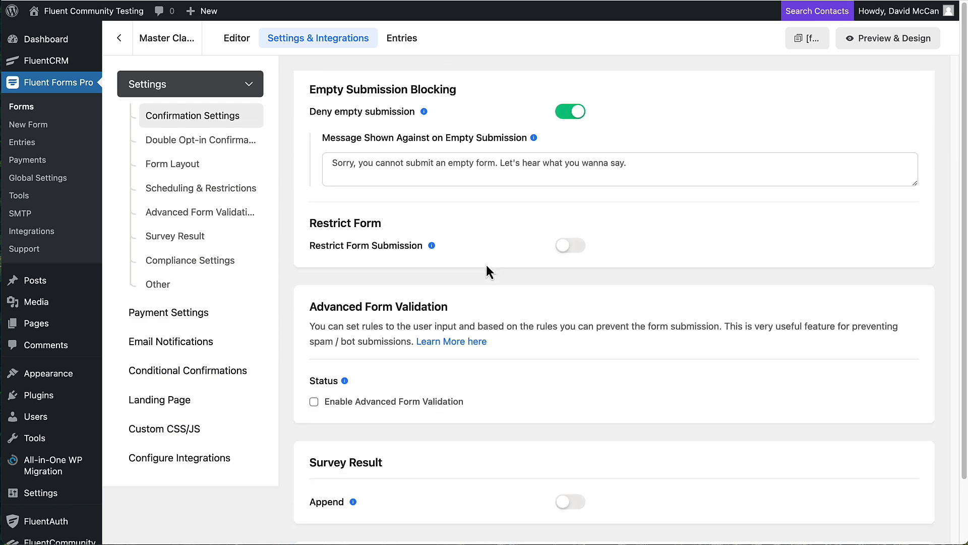
scroll(486, 264, down, 1)
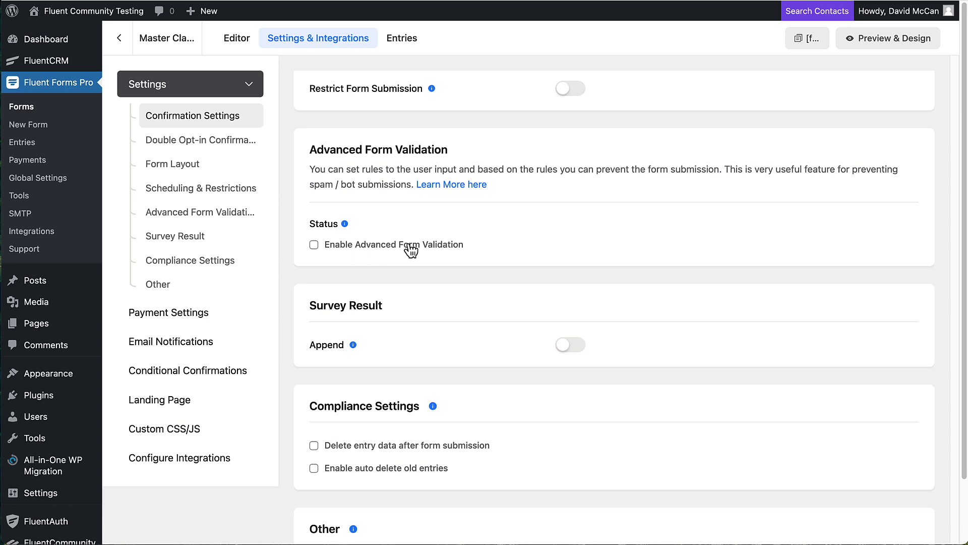
scroll(403, 247, down, 2)
click(181, 218)
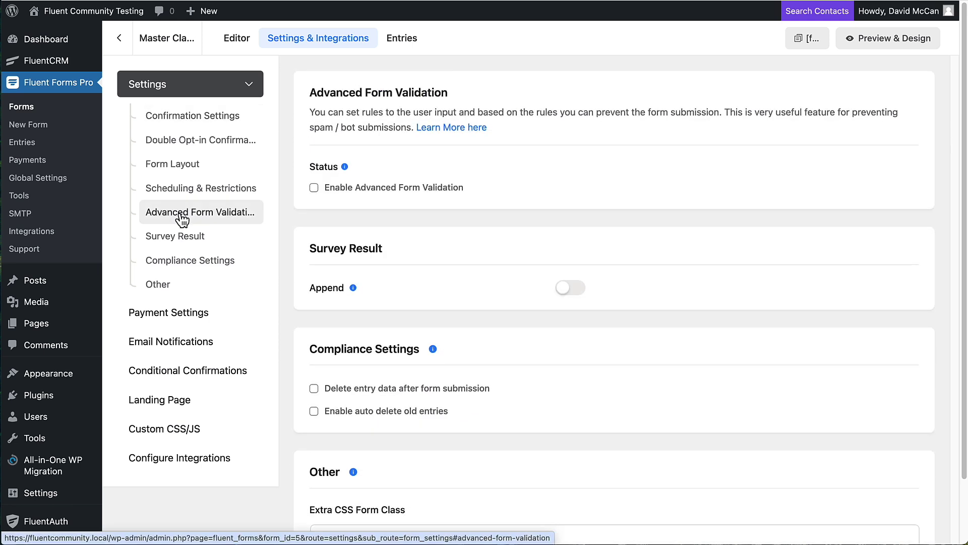
click(191, 317)
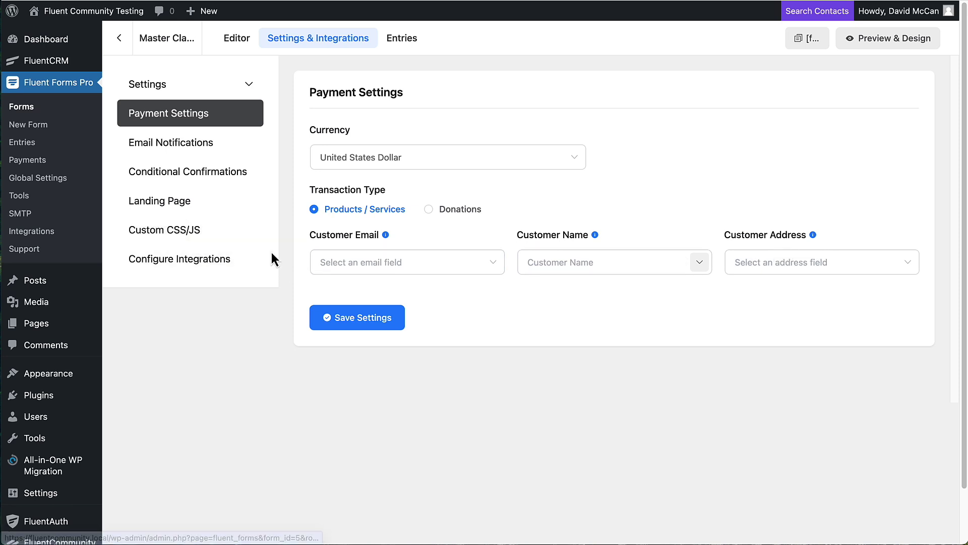
- Add a FluentCRM integration feed named 'FluentCRM Integration Master Class Feed'
click(202, 262)
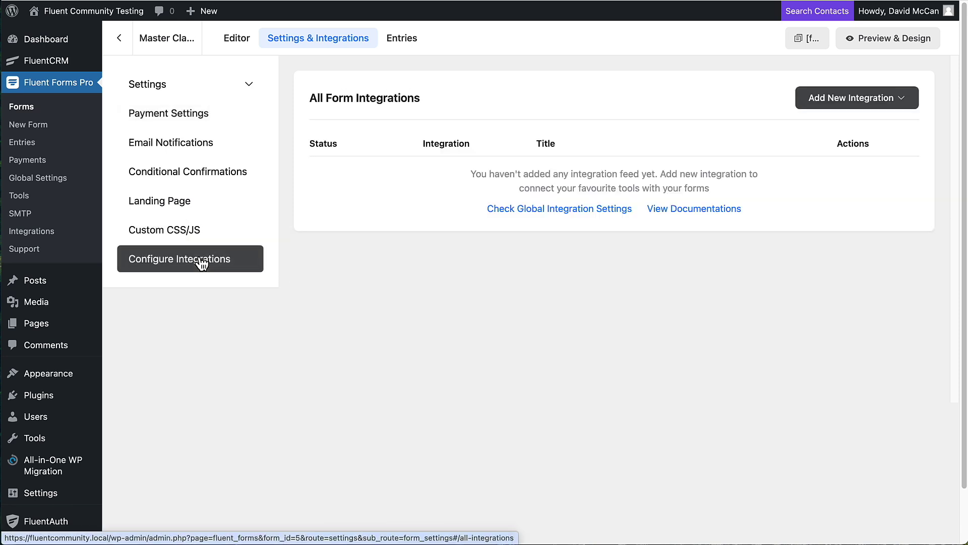
click(843, 107)
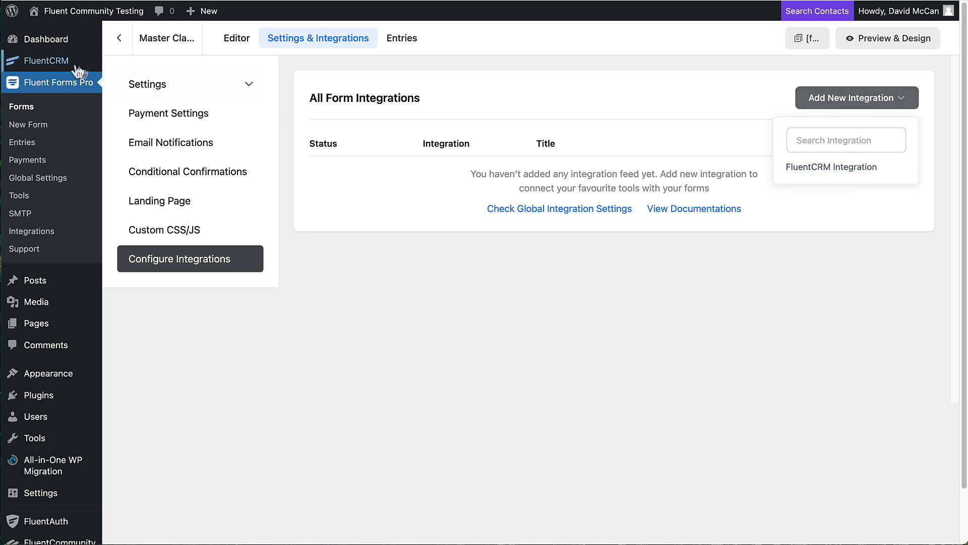
mouse_move(49, 64)
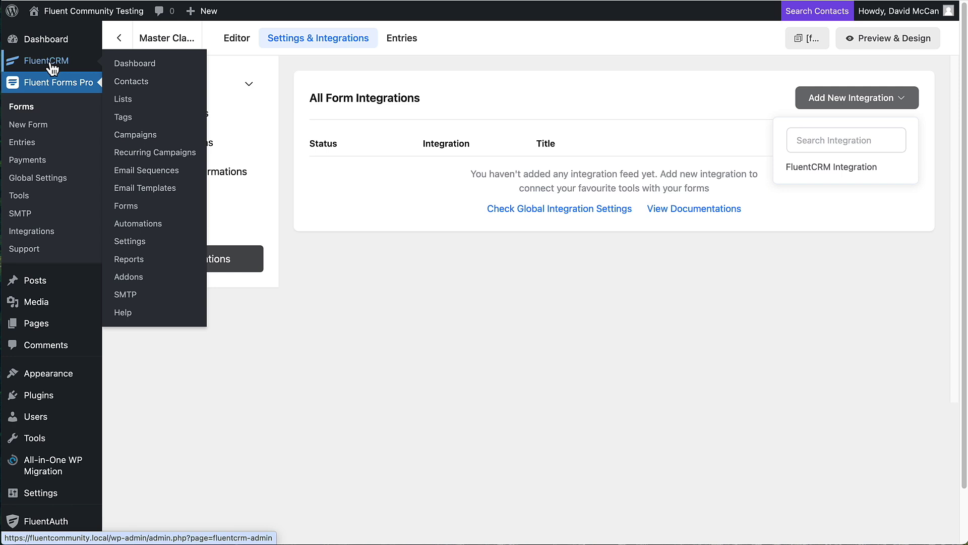
click(830, 167)
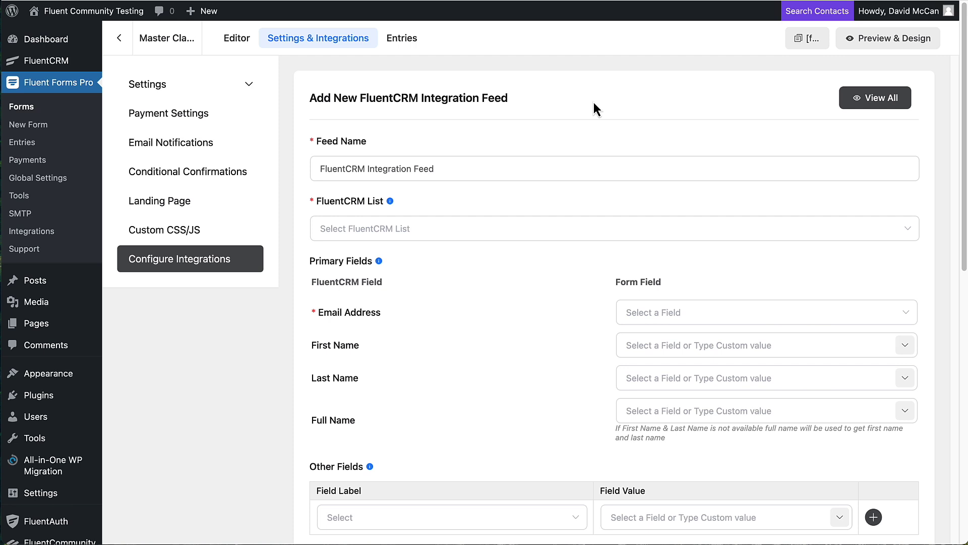
click(386, 168)
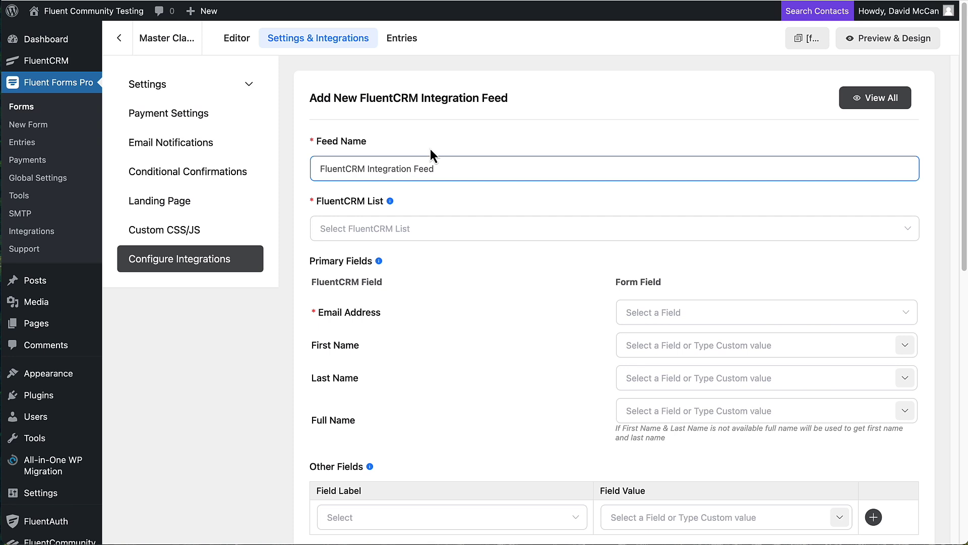
text(Master Class)
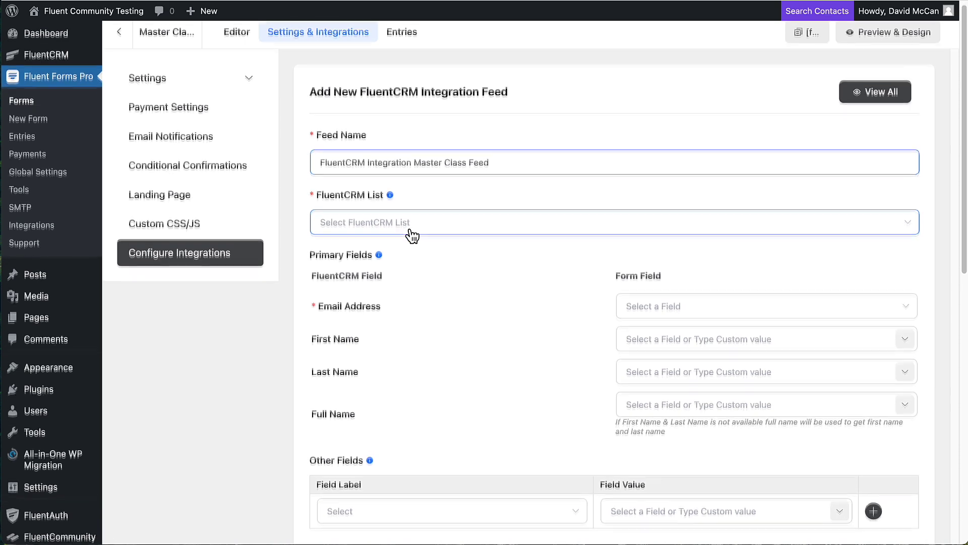
- Map Email, names[First Name] and names[Last Name] to the contact fields and save the feed
scroll(409, 231, down, 3)
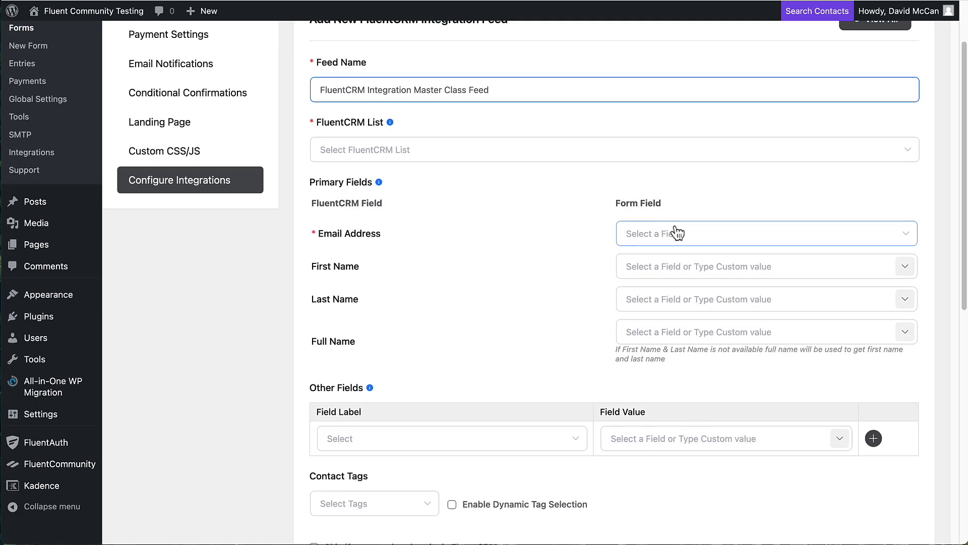
click(666, 240)
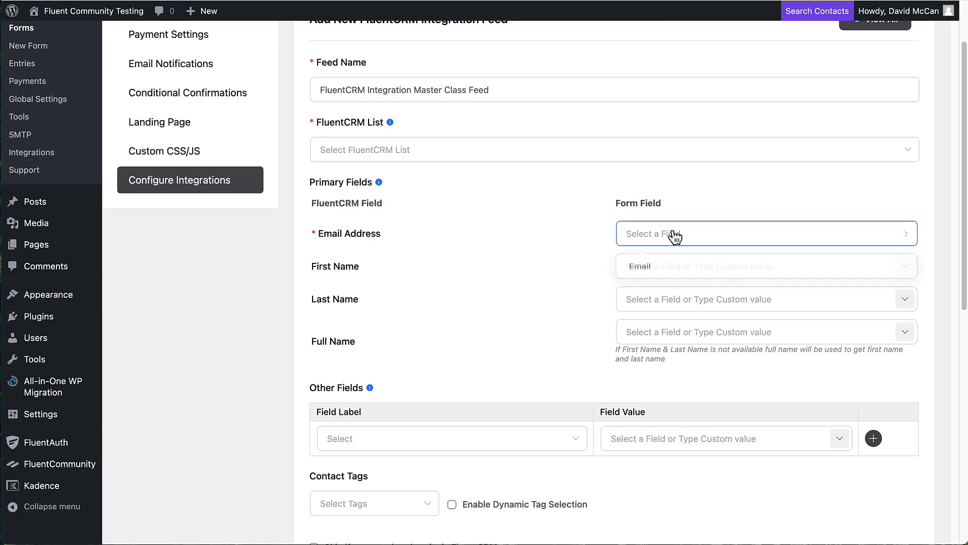
click(645, 271)
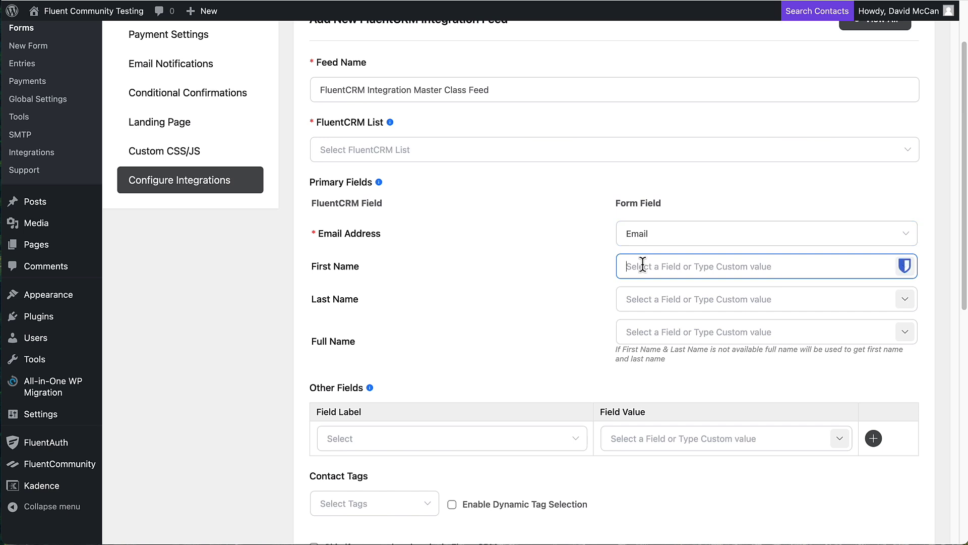
click(906, 300)
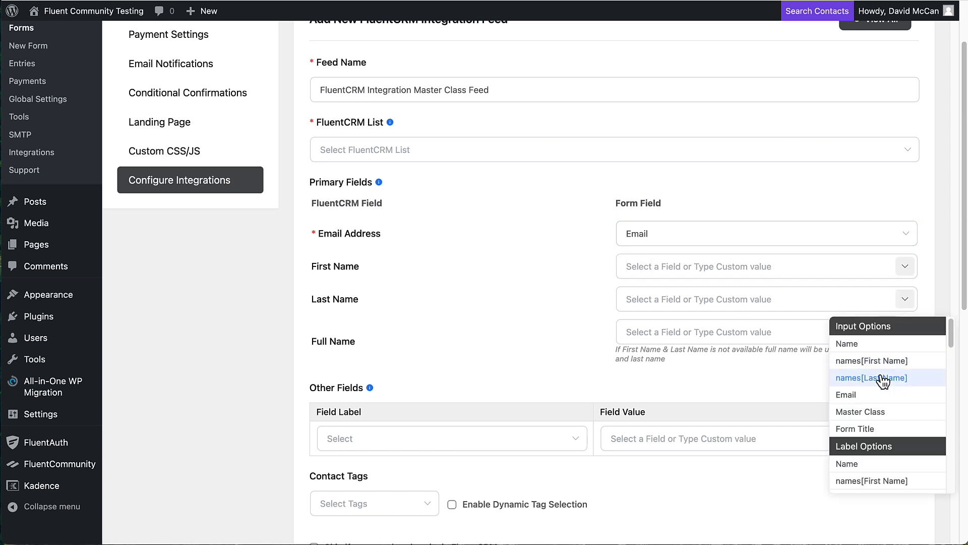
click(887, 377)
click(906, 267)
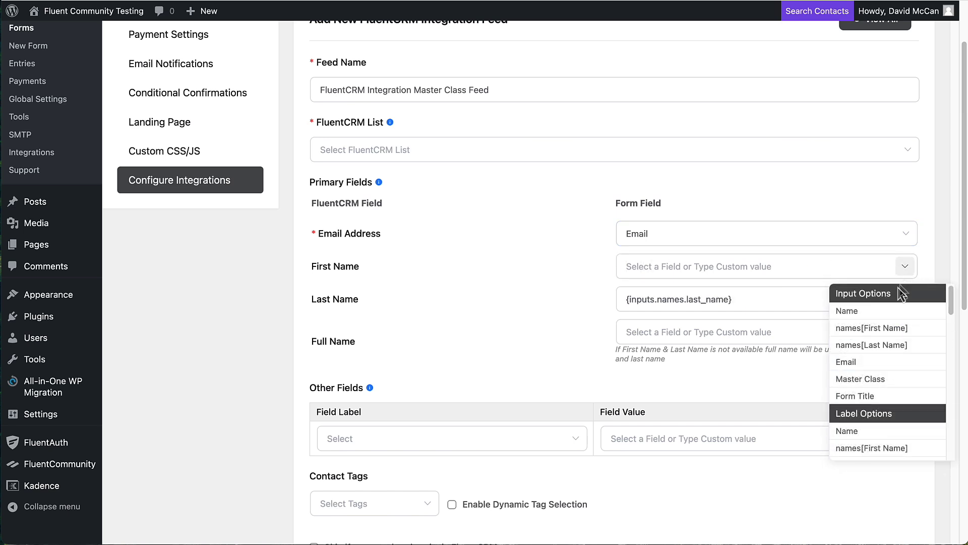
click(883, 329)
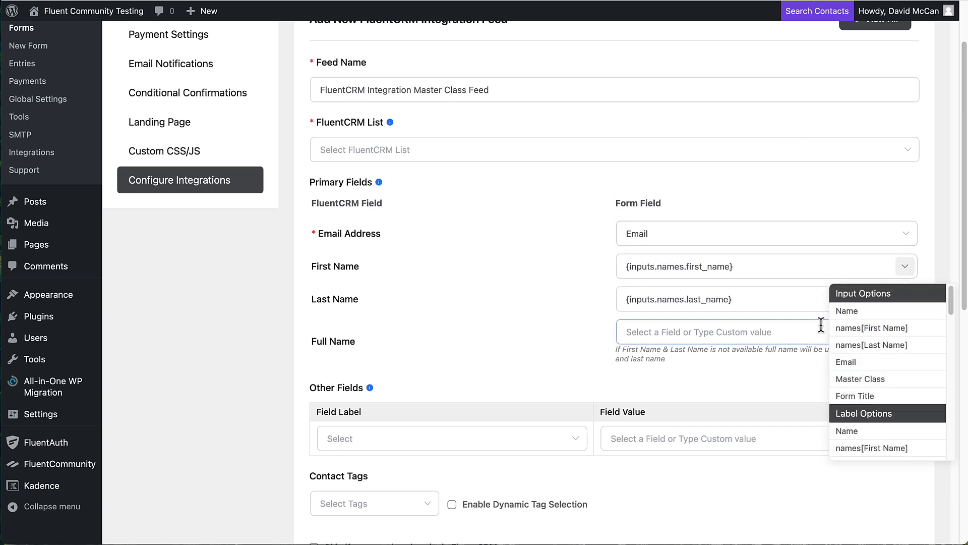
click(559, 331)
scroll(558, 305, down, 3)
scroll(557, 298, down, 5)
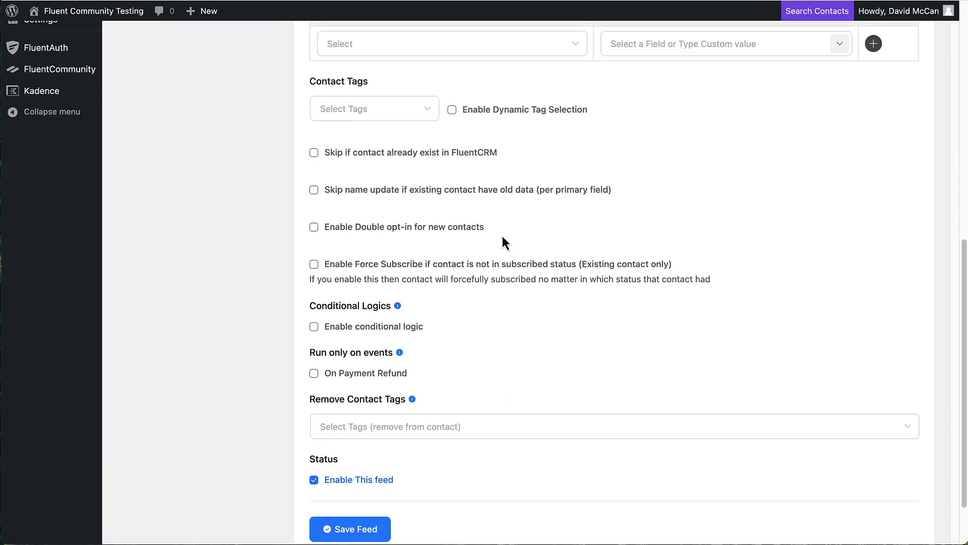
scroll(502, 234, down, 2)
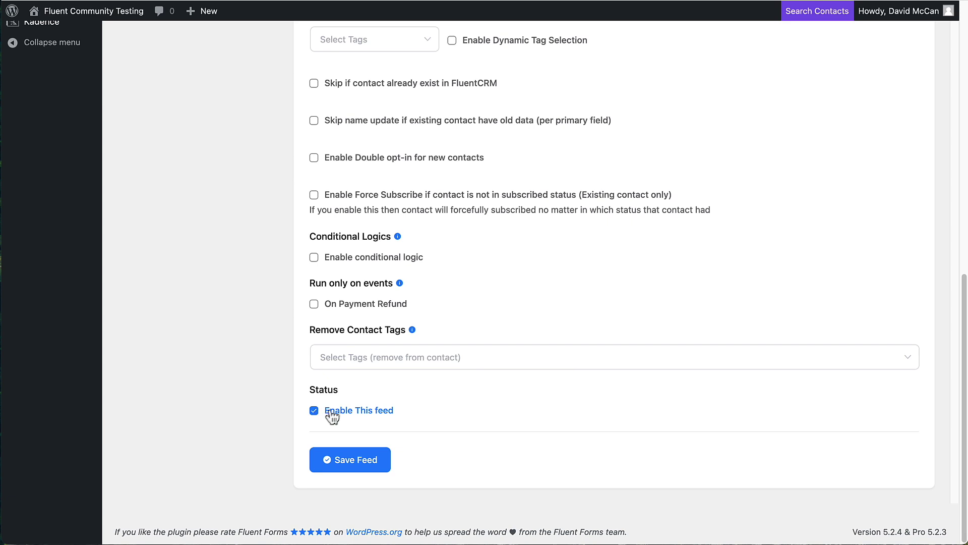
click(337, 463)
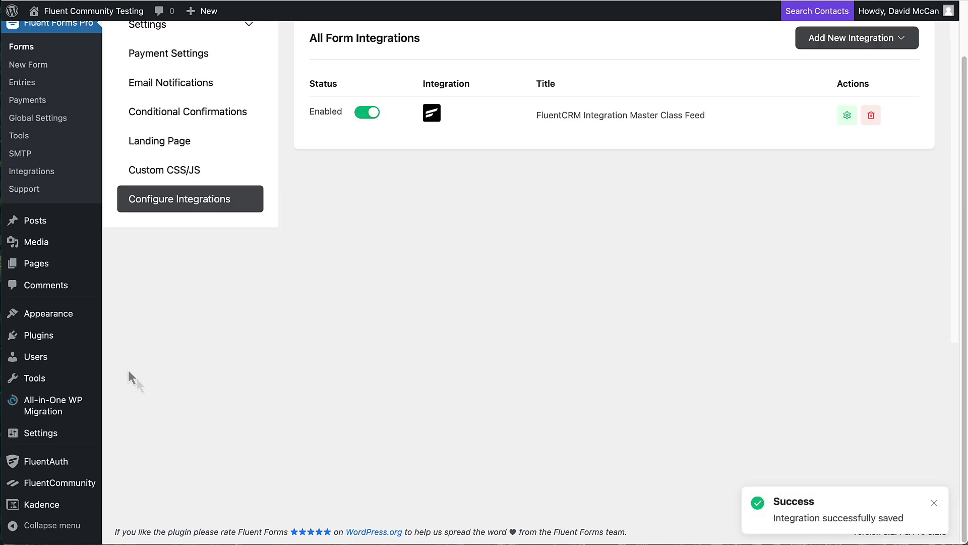
- Start a new FluentCRM automation from scratch labelled 'Master Class Automation'
scroll(89, 328, up, 2)
mouse_move(58, 68)
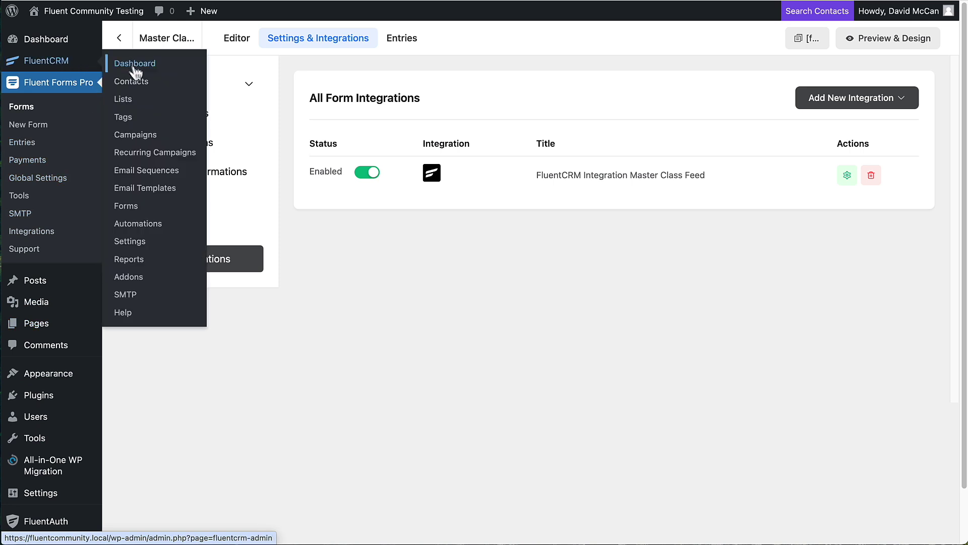
click(139, 227)
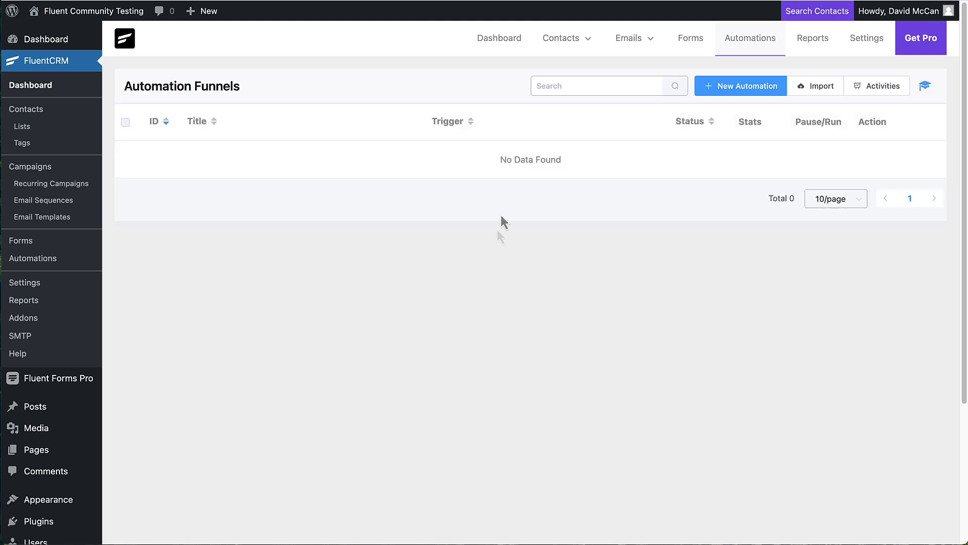
click(740, 89)
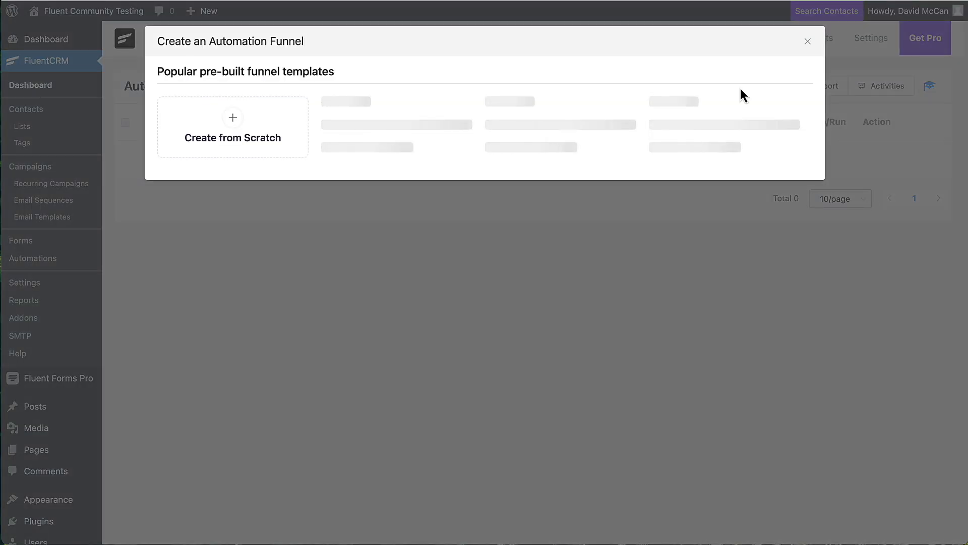
click(252, 135)
click(238, 111)
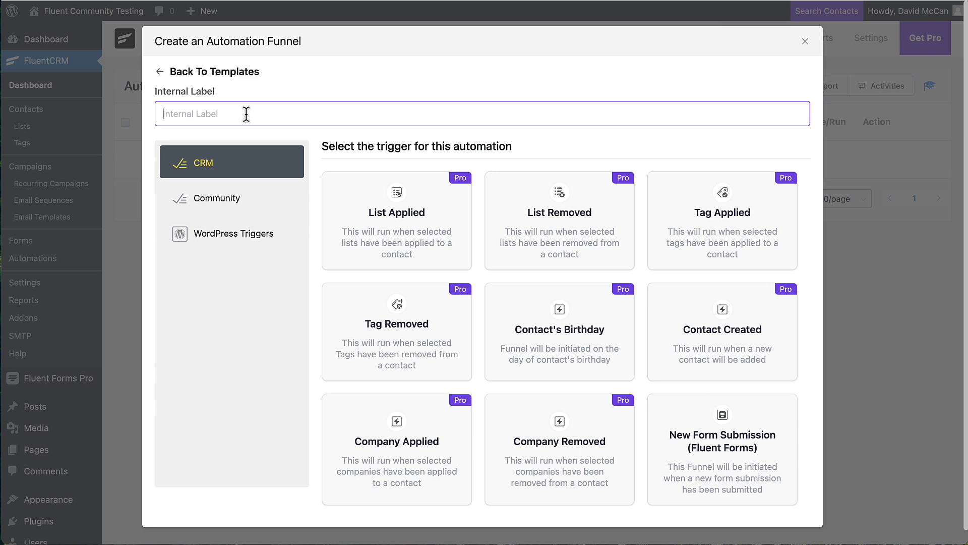
text(Master Class Automation)
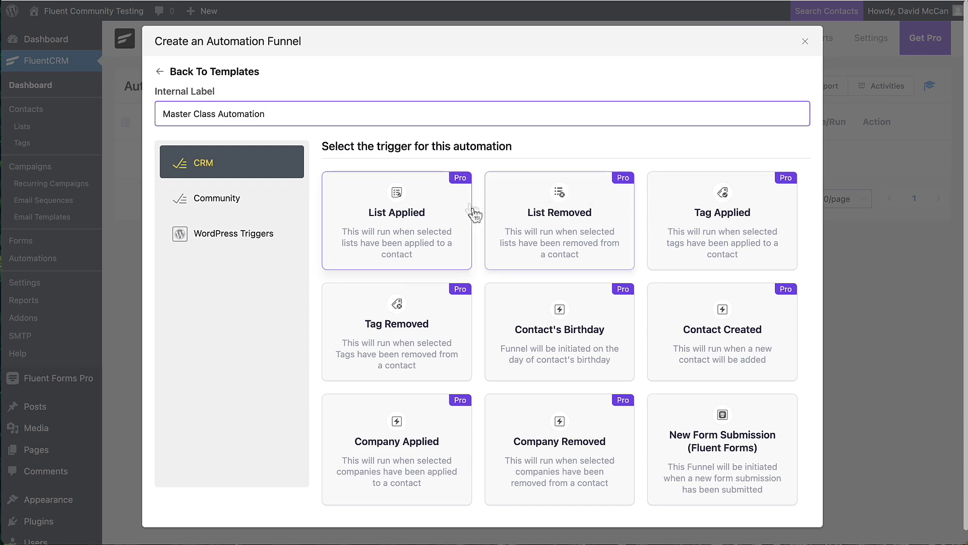
- Set the funnel trigger to New Form Submission (Fluent Forms) and create it
scroll(612, 231, down, 1)
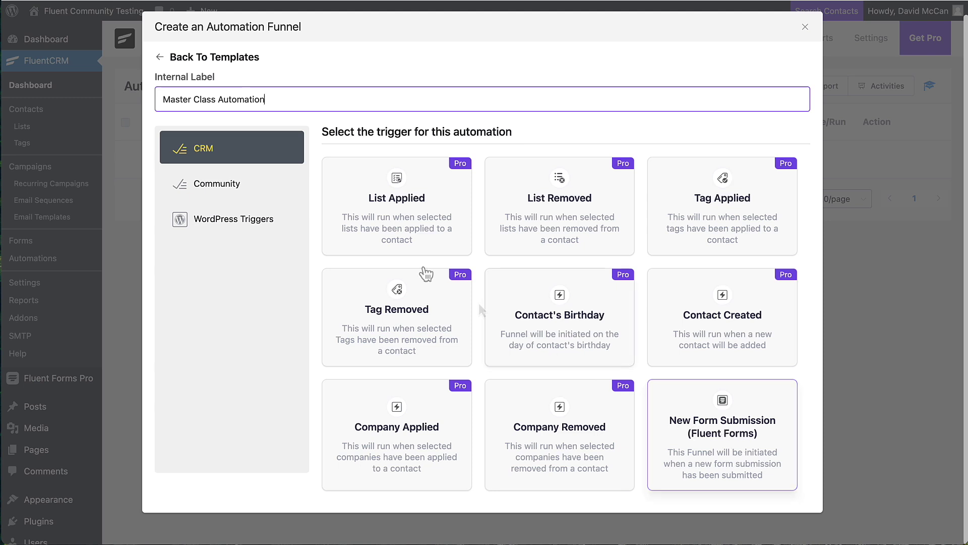
click(223, 188)
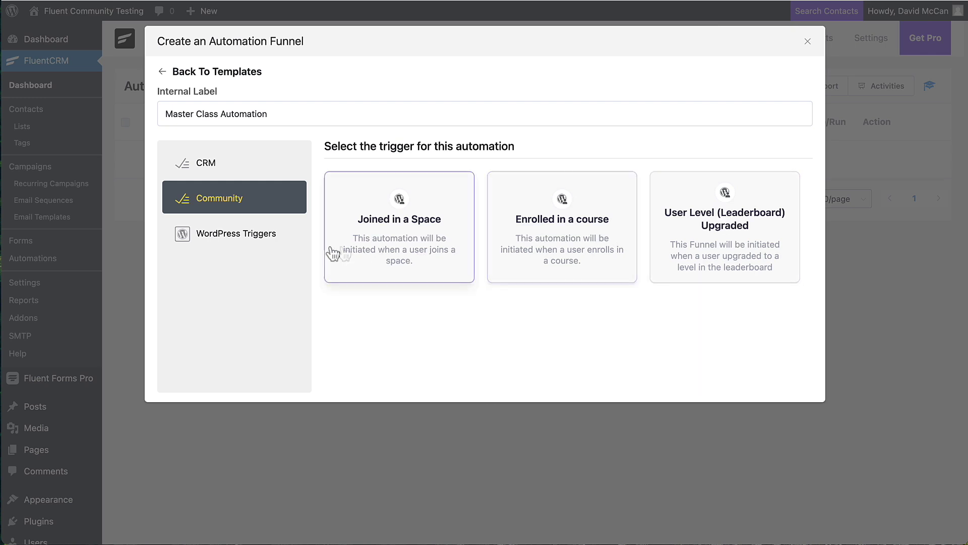
click(259, 239)
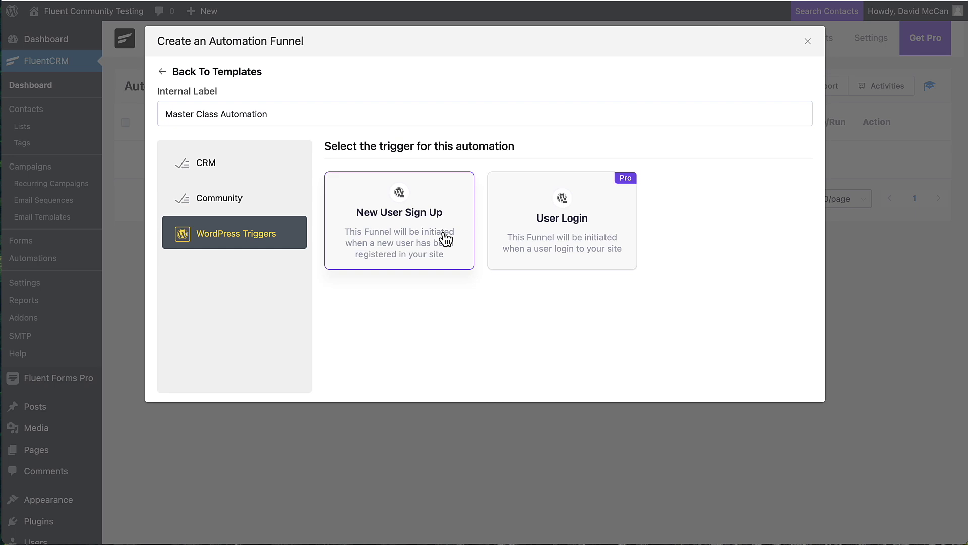
click(239, 171)
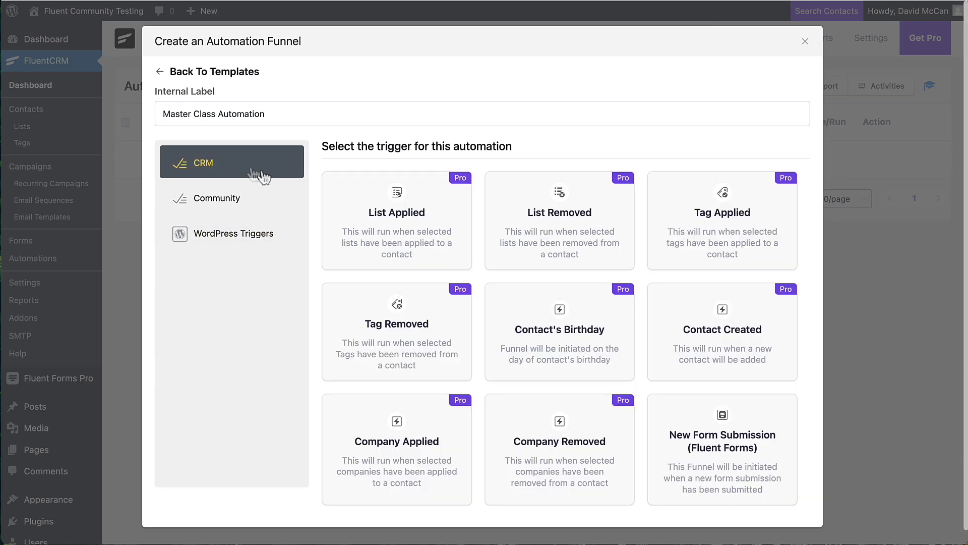
click(712, 437)
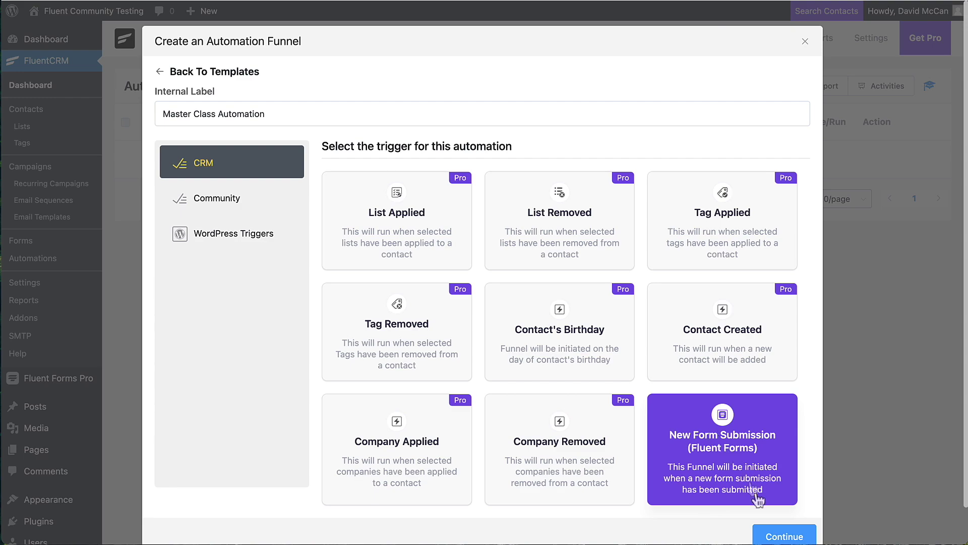
click(774, 536)
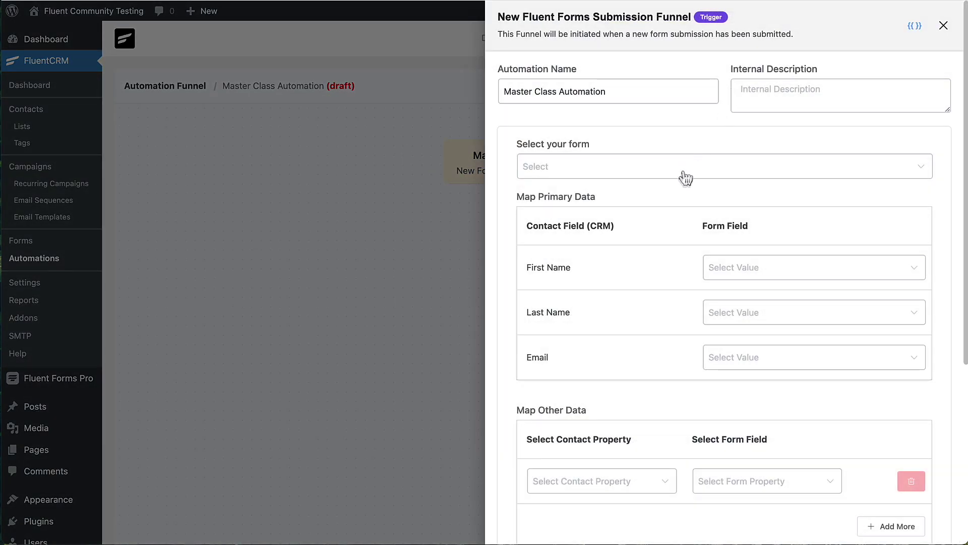
- Trigger on the Master Class Signup form, mapping First Name, Last Name and Email fields
click(685, 178)
click(608, 206)
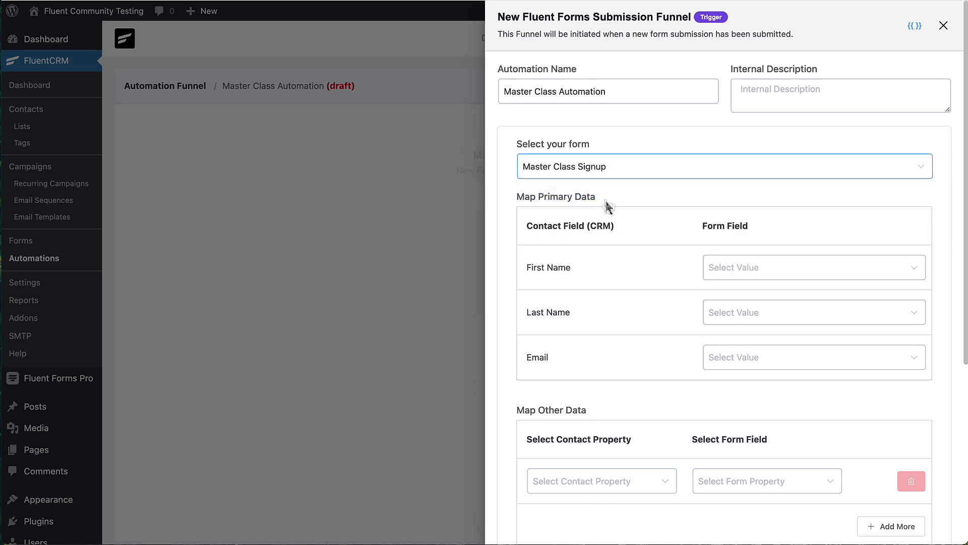
click(757, 286)
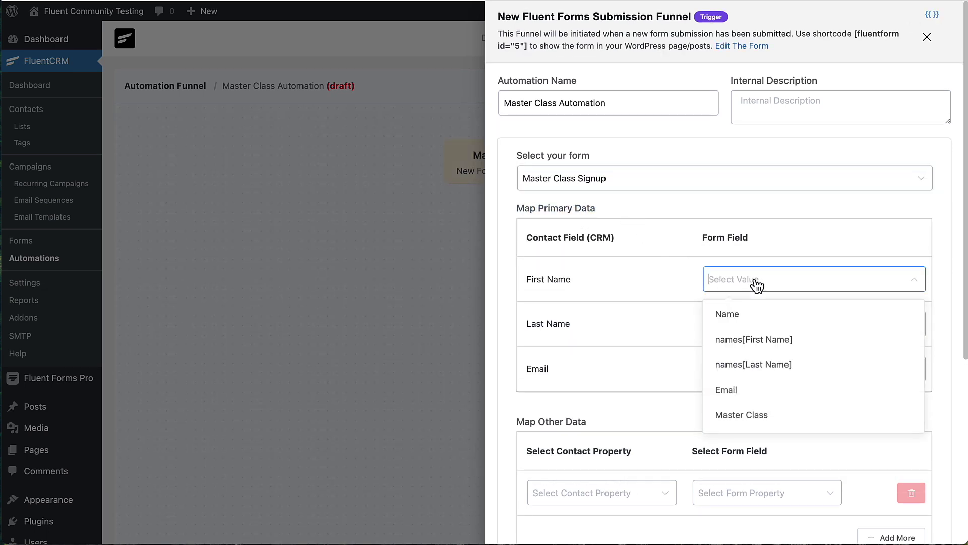
click(758, 340)
click(757, 329)
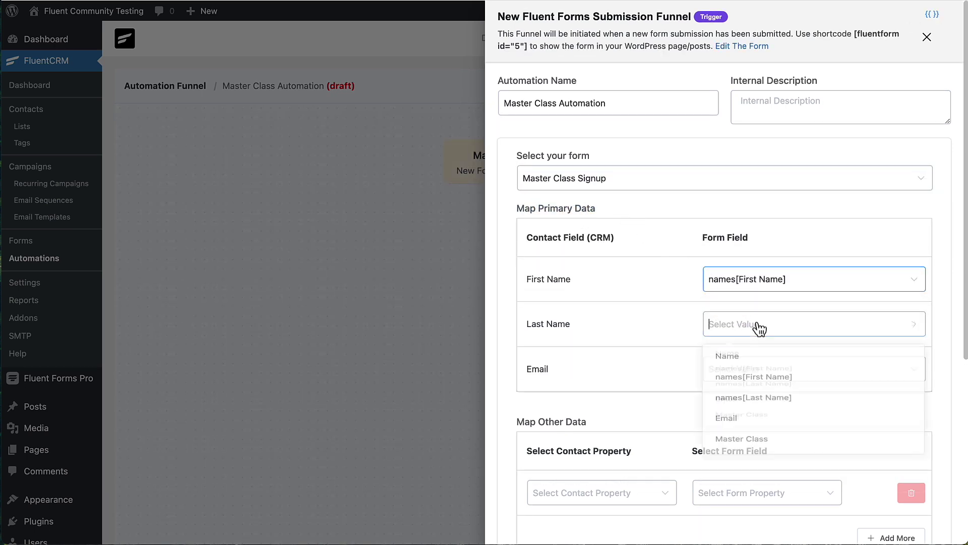
click(759, 411)
click(761, 373)
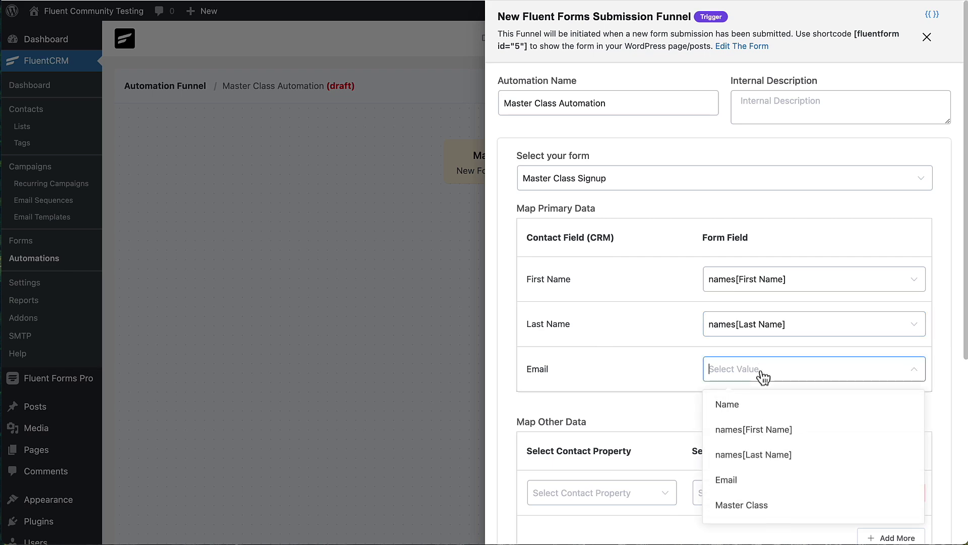
click(730, 480)
- Leave the non-subscribed contacts option off and save the trigger settings
scroll(720, 426, down, 4)
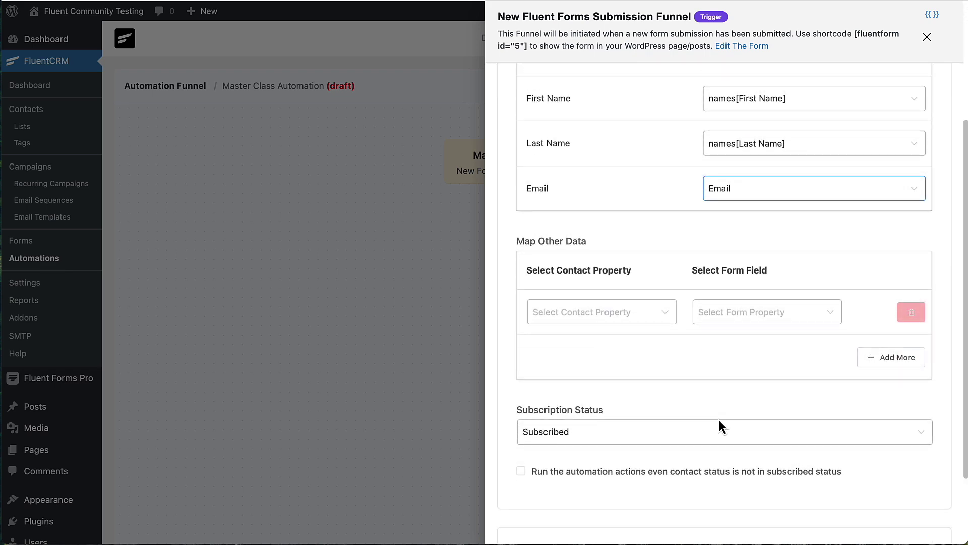
scroll(722, 425, down, 2)
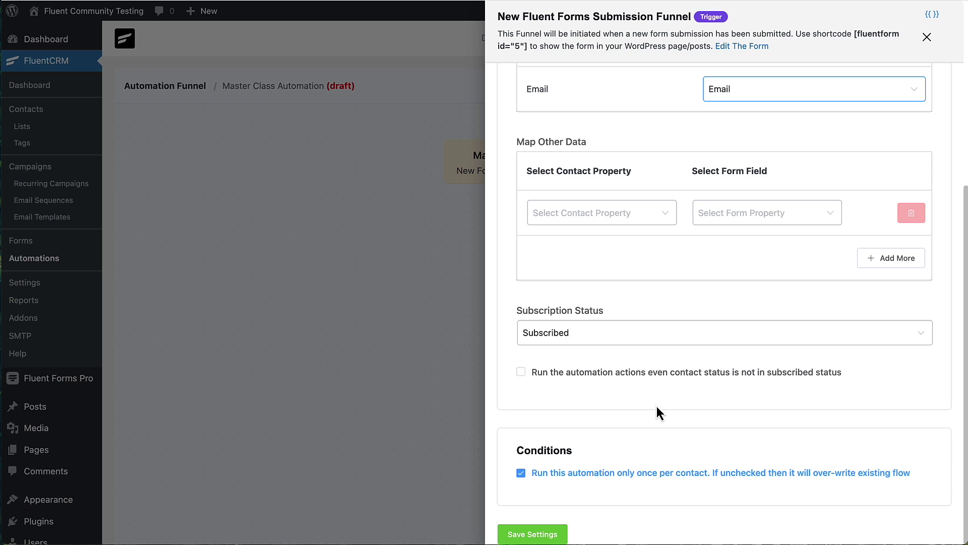
click(522, 374)
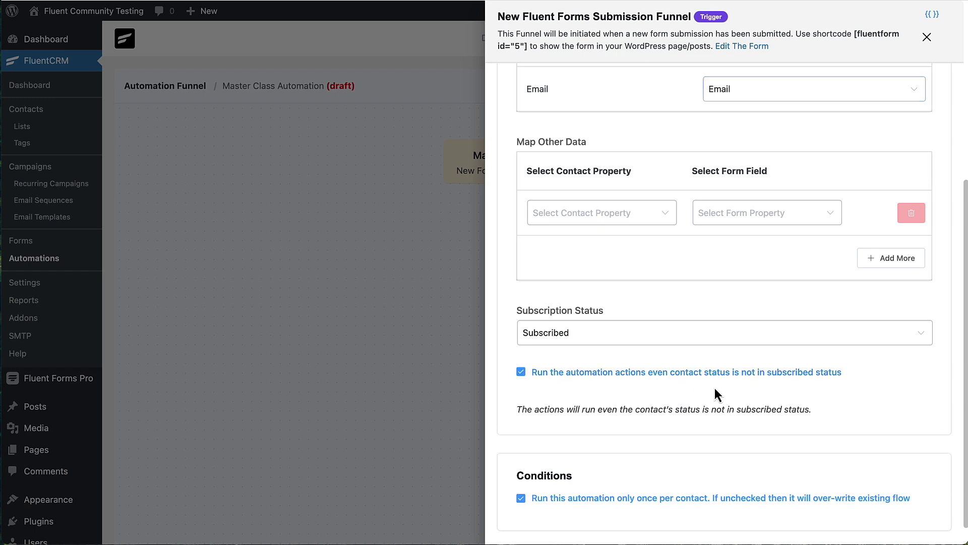
click(526, 373)
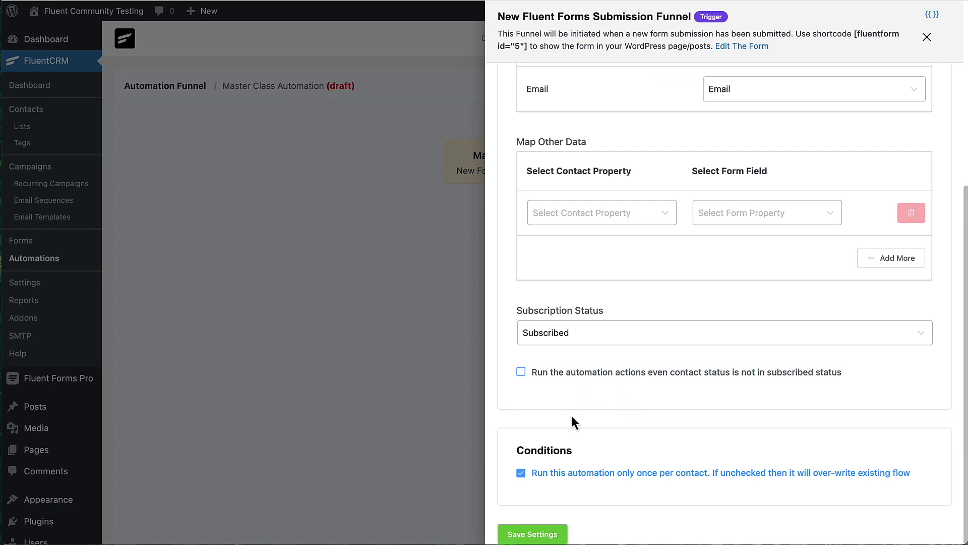
click(539, 537)
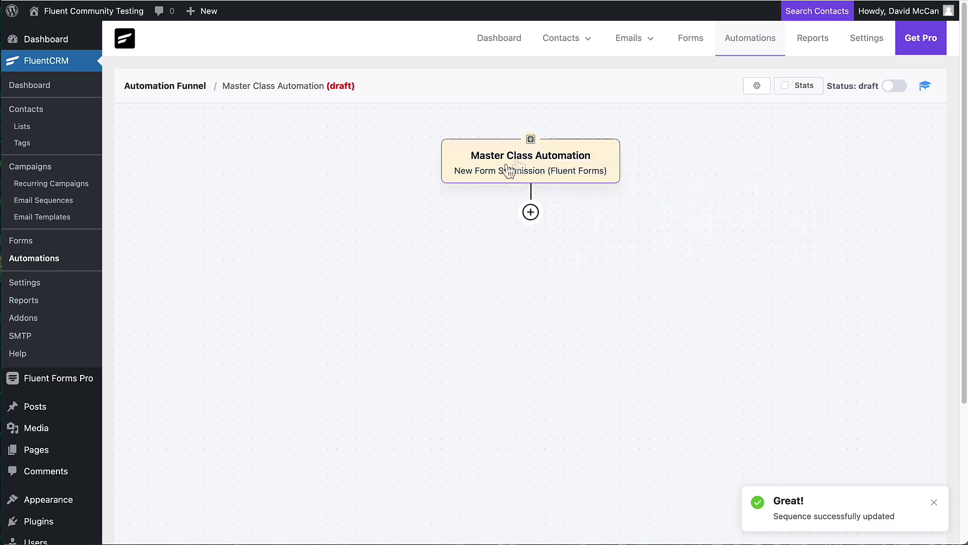
- Add an Add to Space action after the trigger that places the contact in Instructor Q&A
click(531, 212)
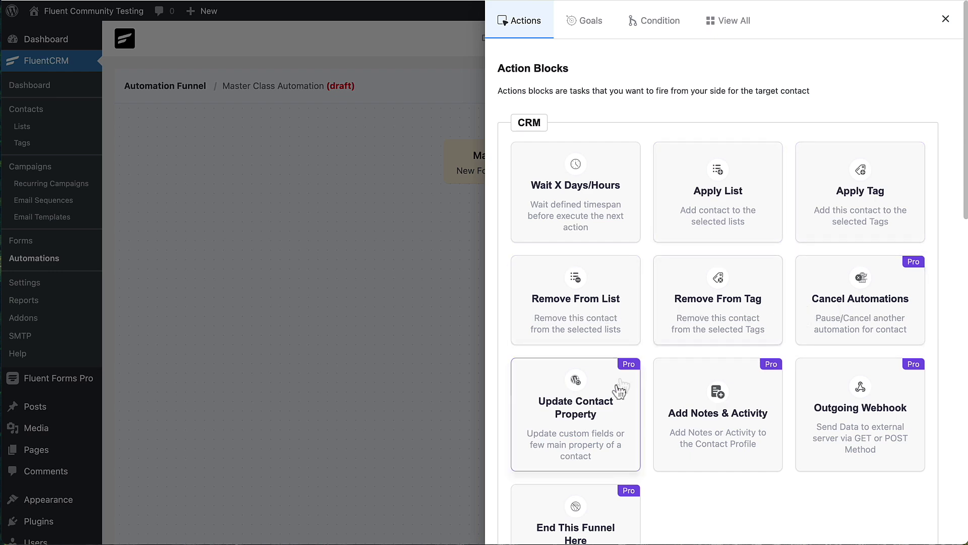
scroll(833, 422, down, 1)
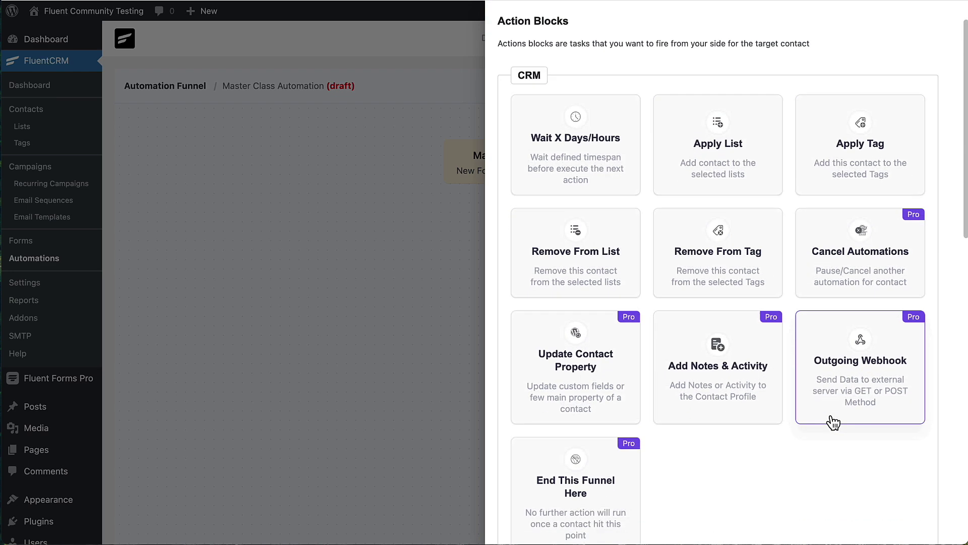
scroll(832, 420, down, 8)
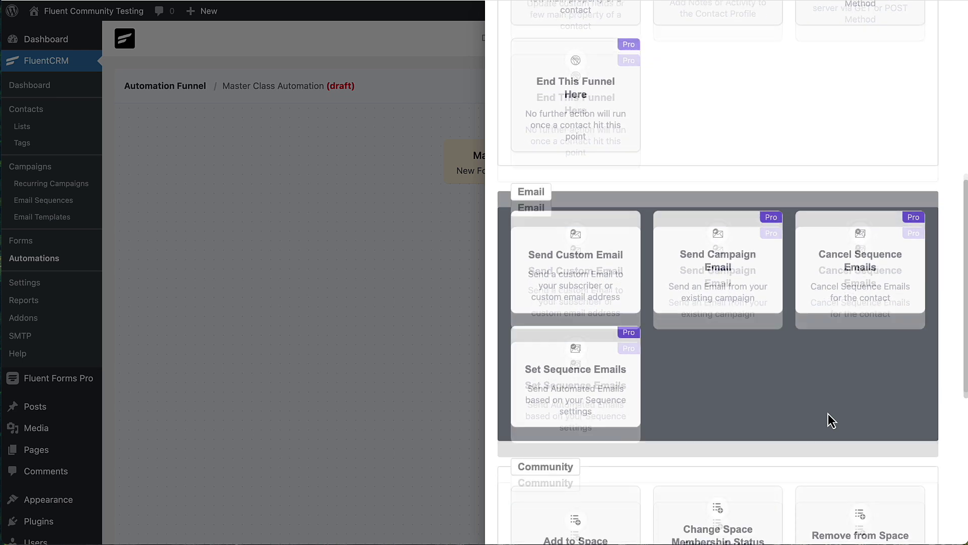
scroll(828, 413, down, 5)
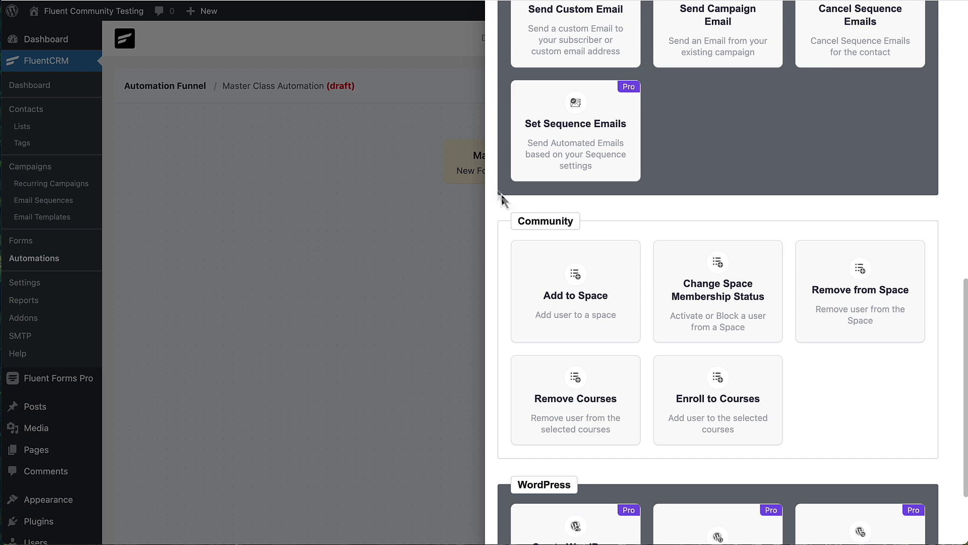
click(586, 291)
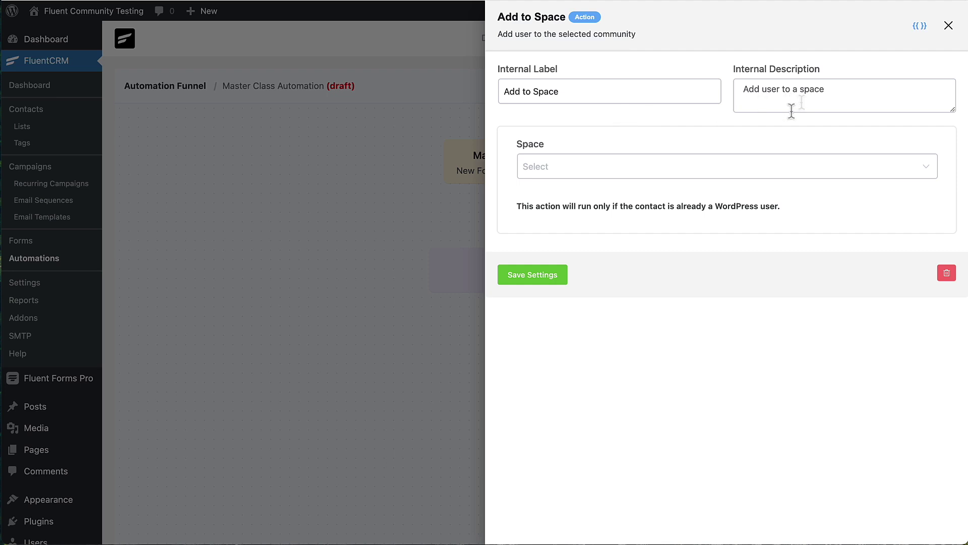
click(654, 169)
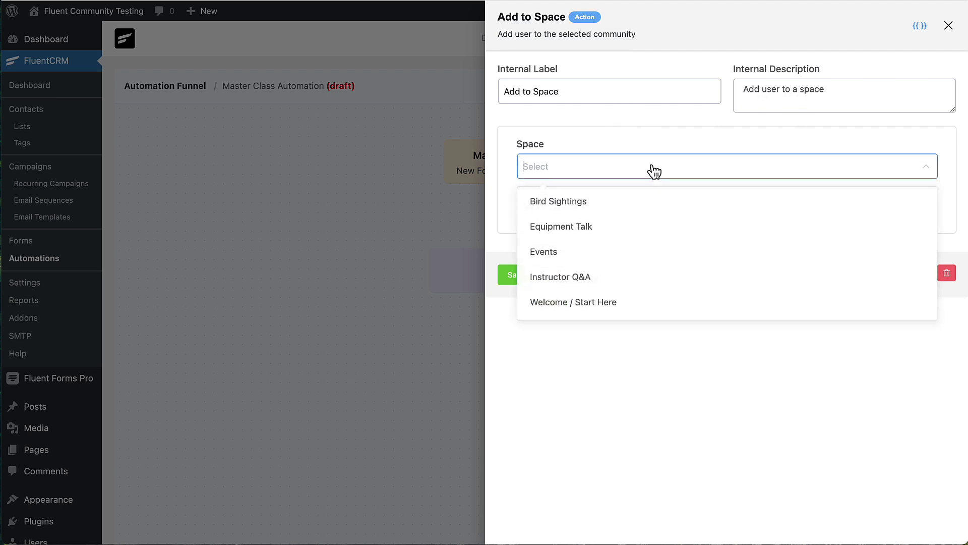
click(581, 282)
click(531, 279)
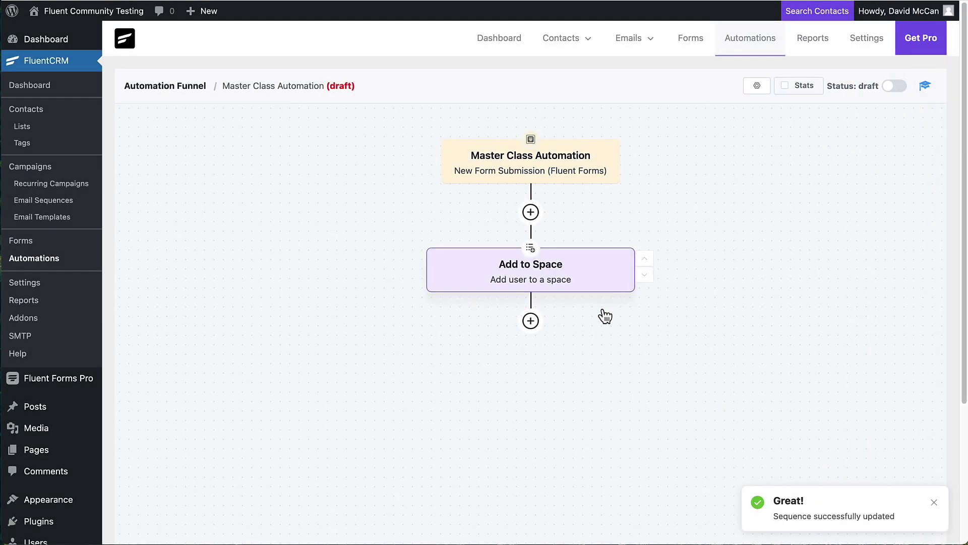
mouse_move(534, 327)
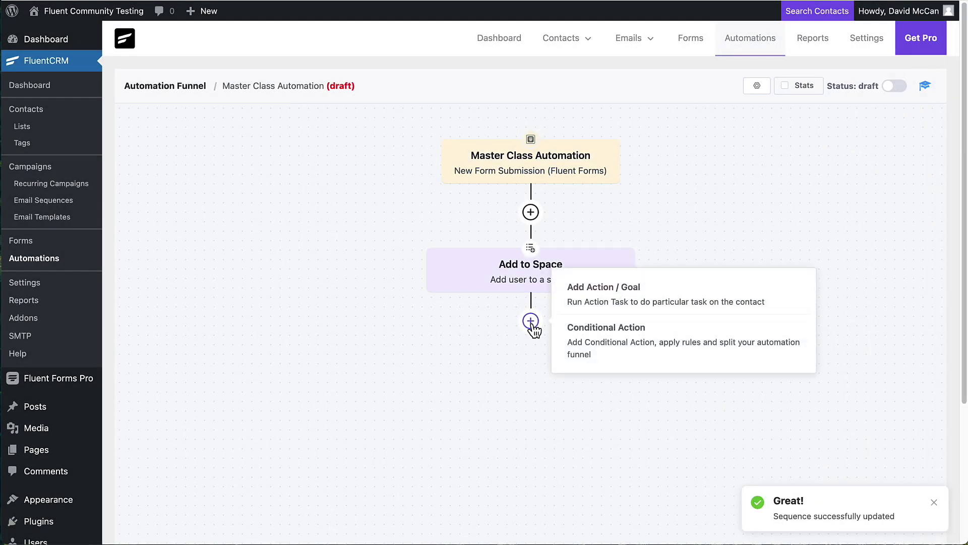
- Add an Enroll to Courses step for Learn Bird Photography, then publish the Master Class Automation
click(531, 322)
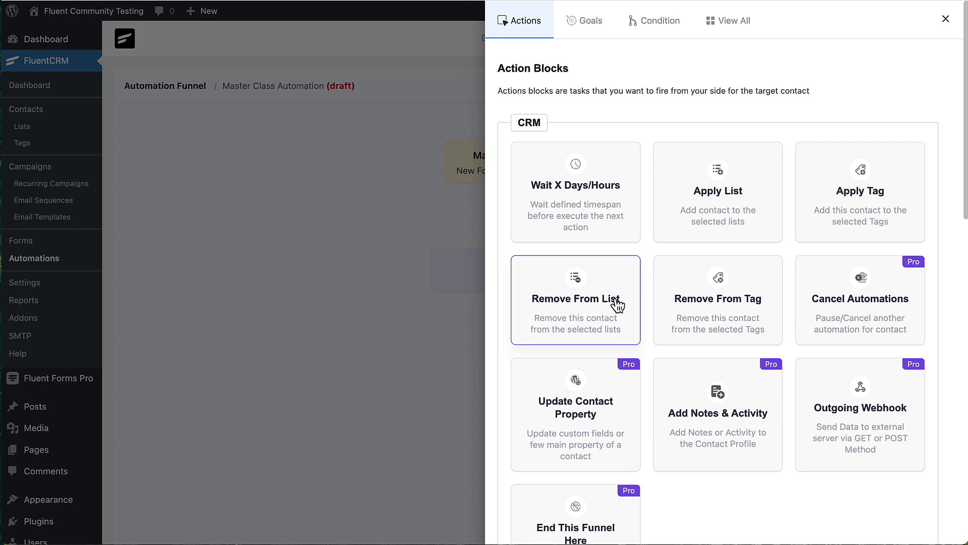
scroll(616, 301, down, 2)
scroll(614, 301, down, 10)
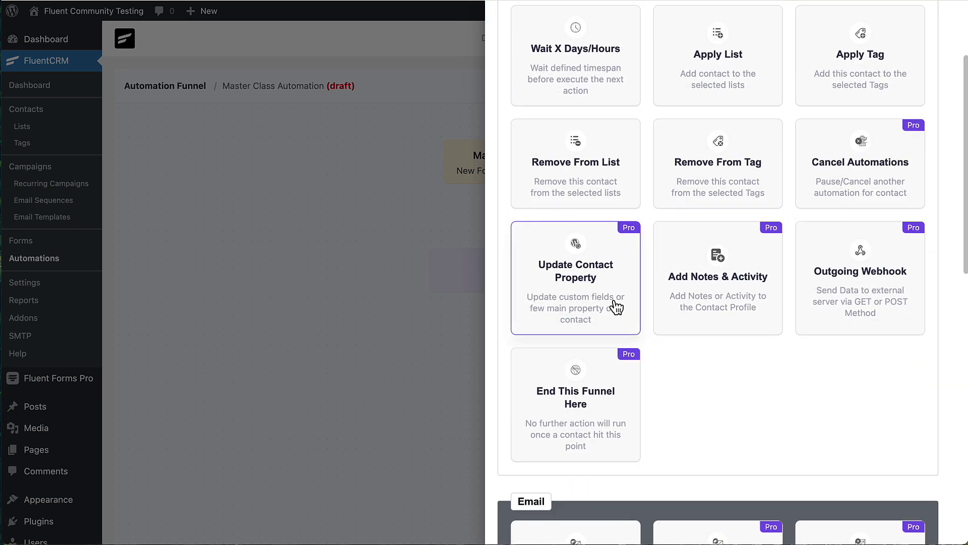
scroll(613, 309, down, 1)
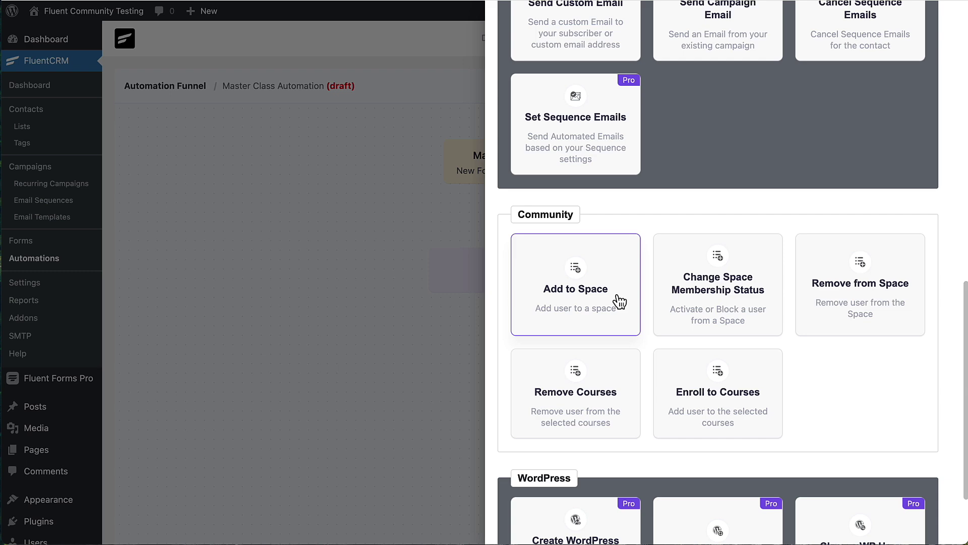
click(732, 374)
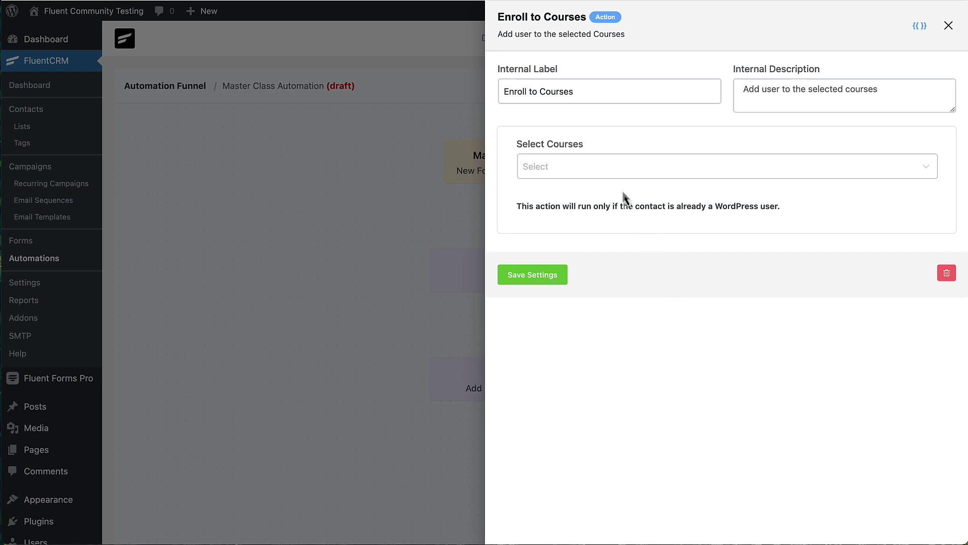
click(613, 168)
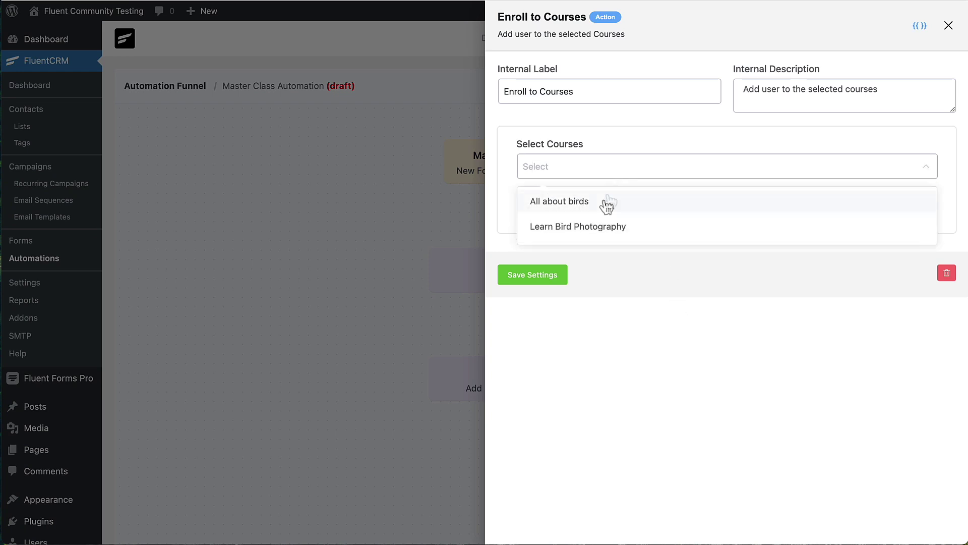
click(582, 228)
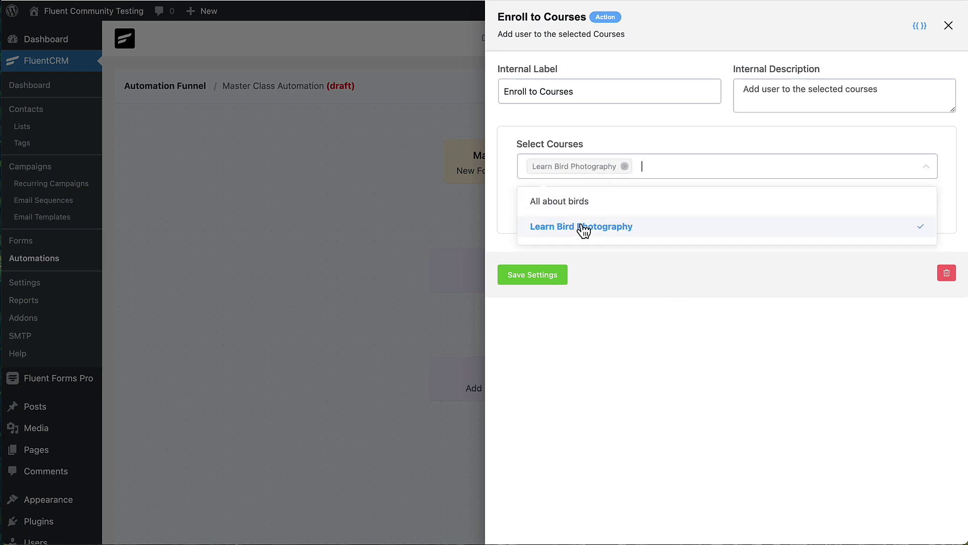
click(633, 323)
click(531, 277)
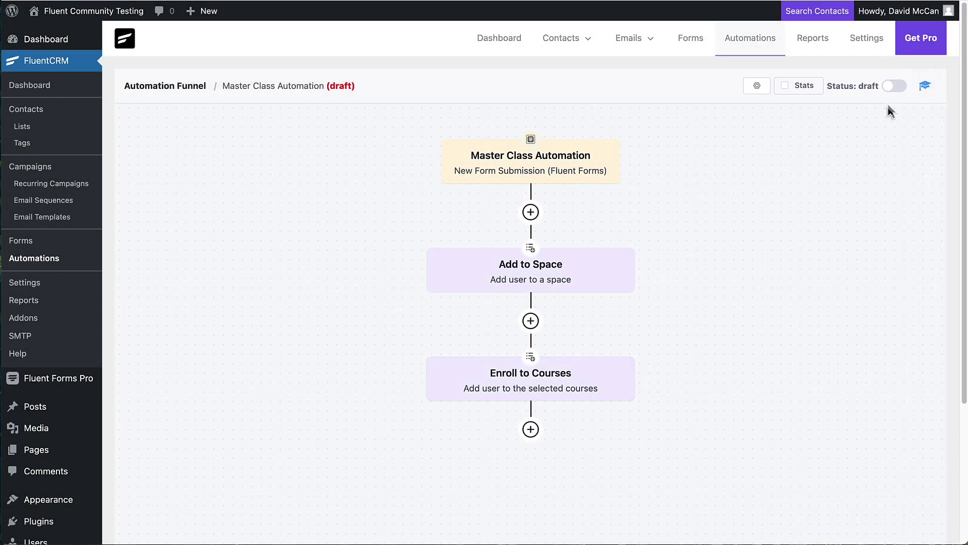
click(895, 87)
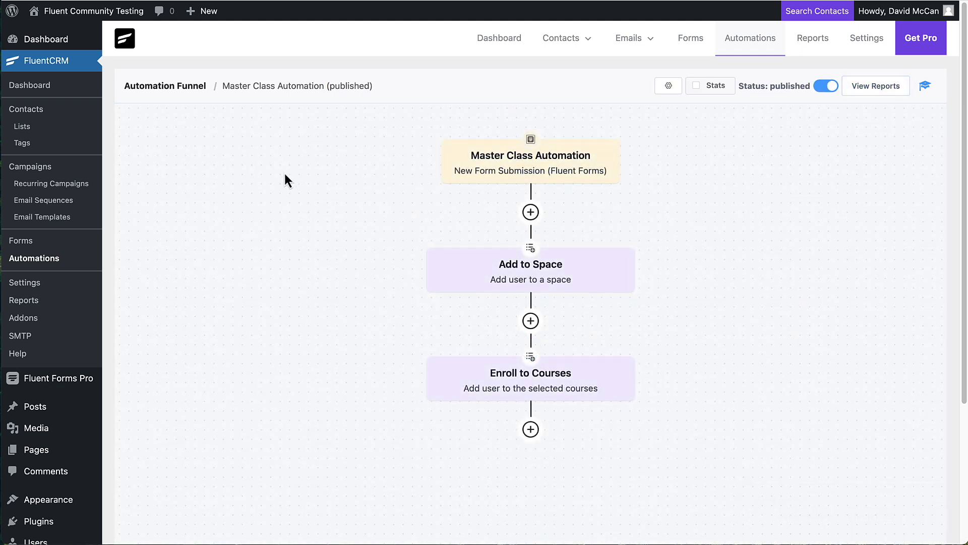
- Copy the Master Class Signup form's [fluentform id="5"] shortcode, then go to the Pages list
click(82, 383)
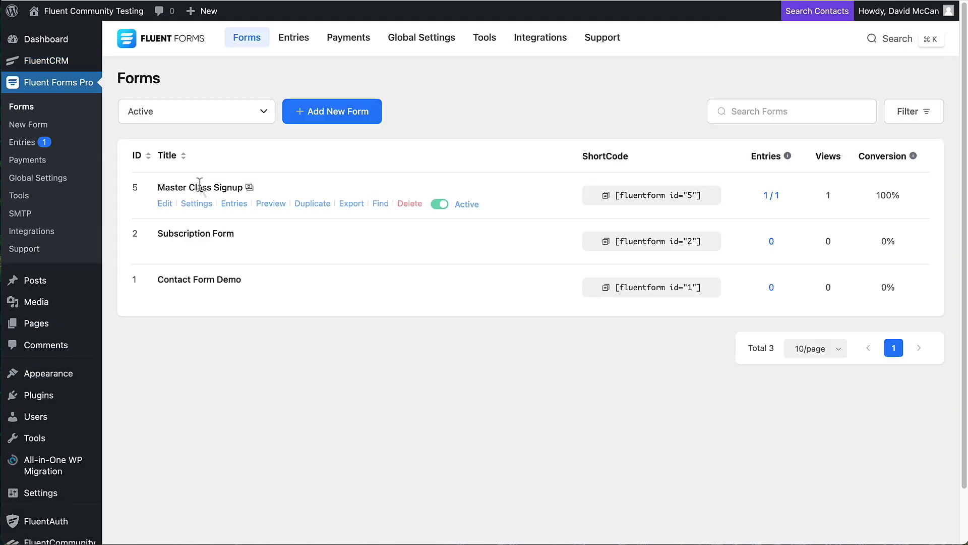
click(607, 196)
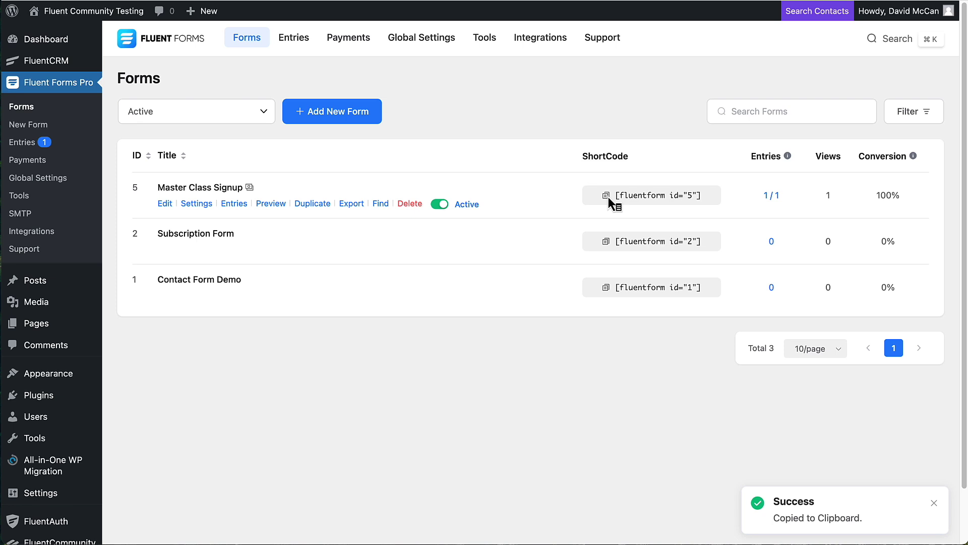
click(61, 324)
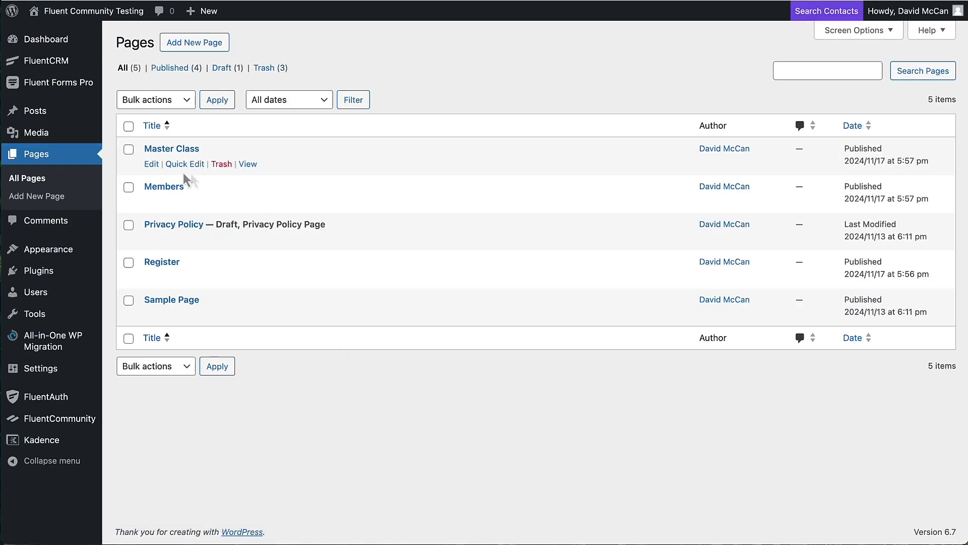
- Add a shortcode block with [fluentform id="5"] below the Join the Master Class paragraph
click(151, 164)
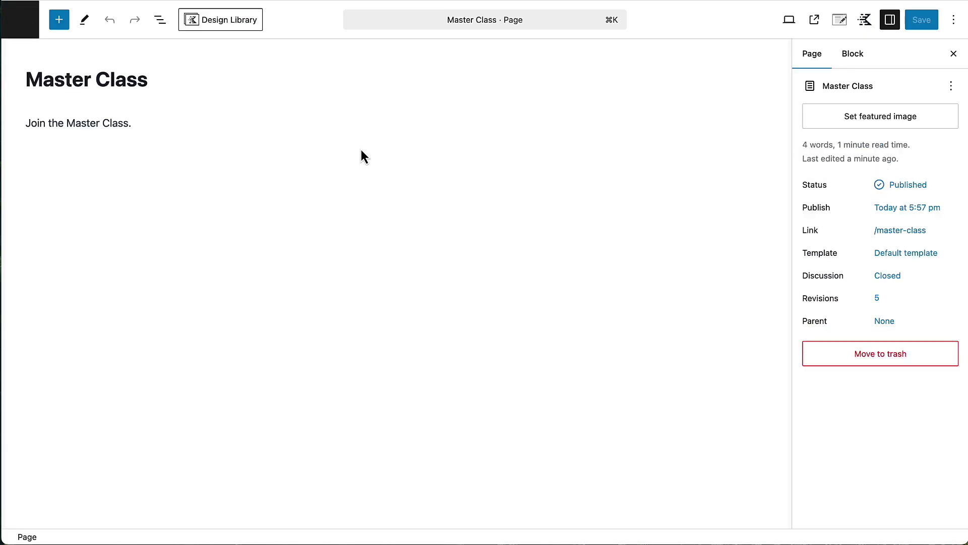
click(182, 123)
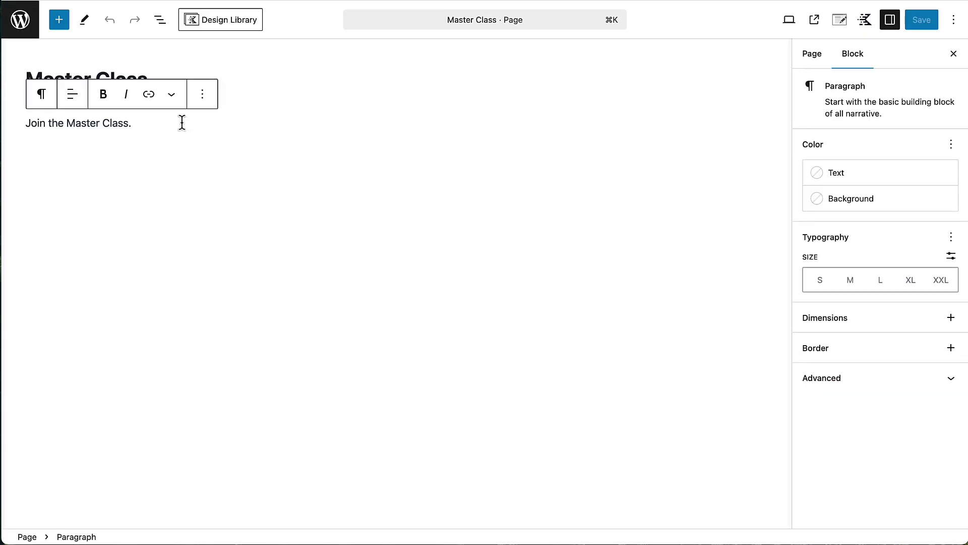
key(Return)
text(/)
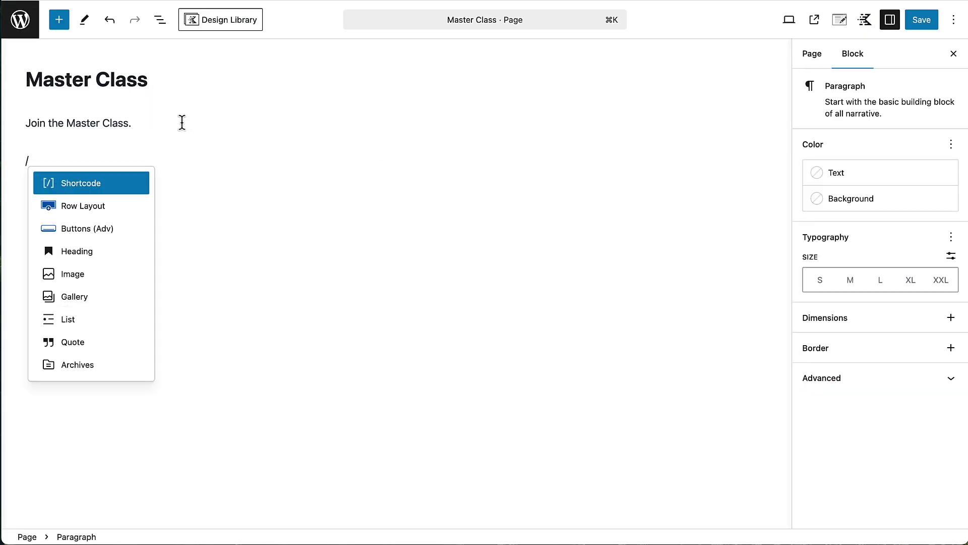
click(80, 185)
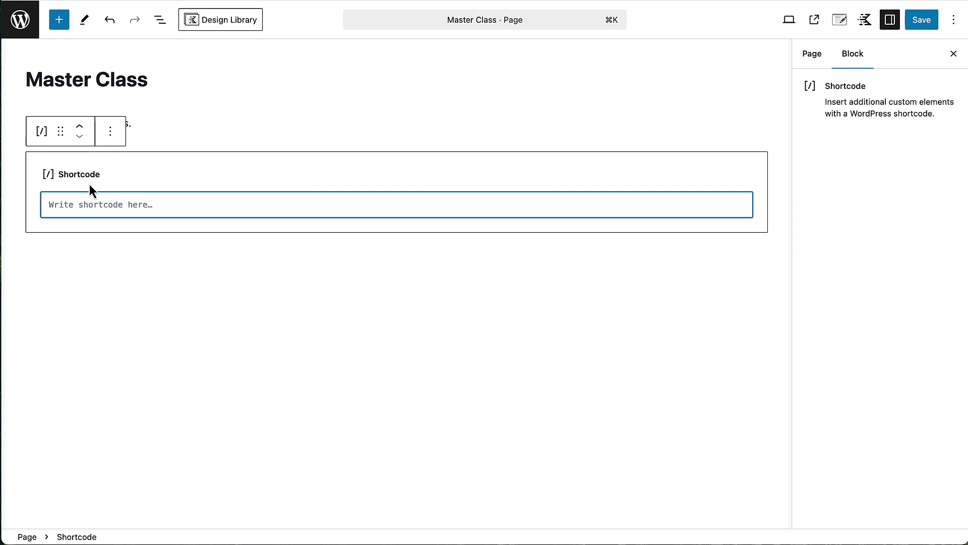
key(super+v)
- Save the Master Class page and view it on the live site
click(933, 22)
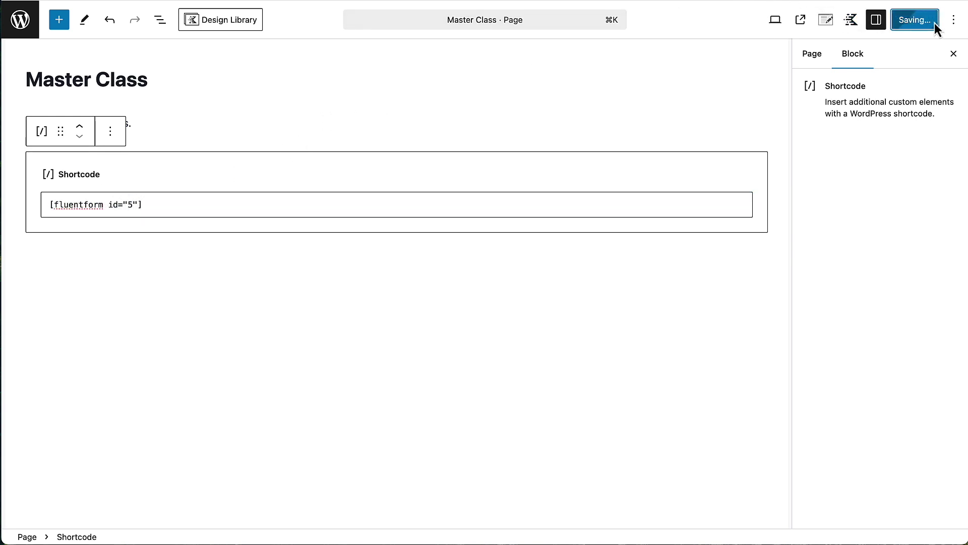
click(818, 60)
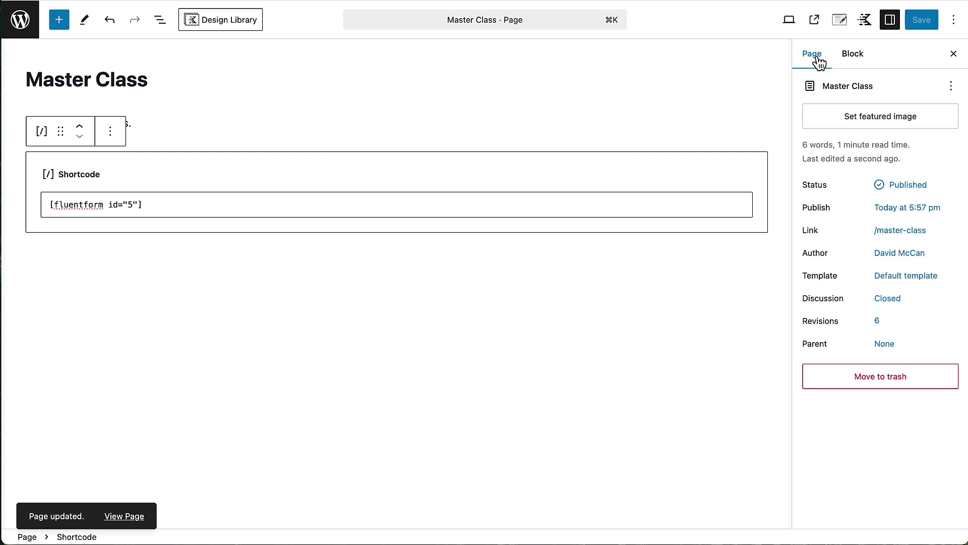
click(951, 85)
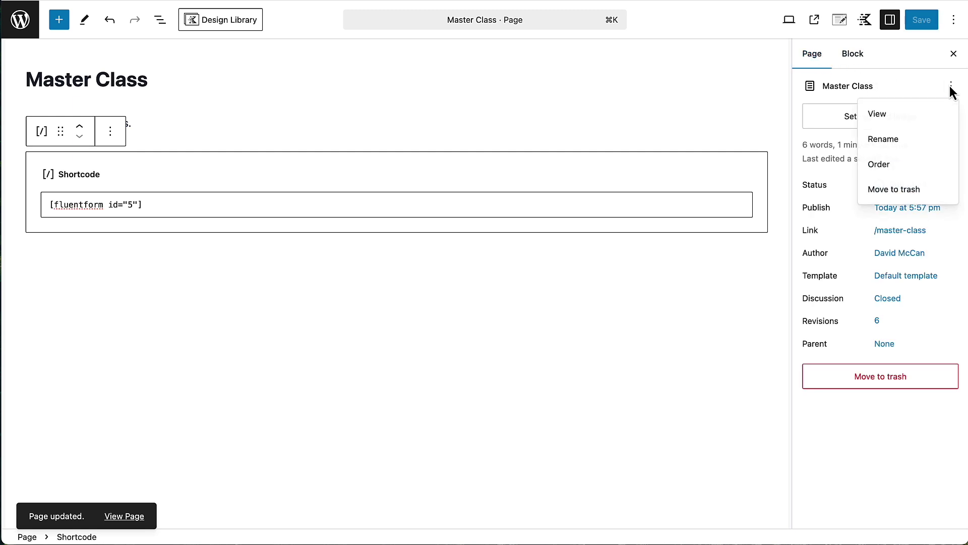
click(896, 117)
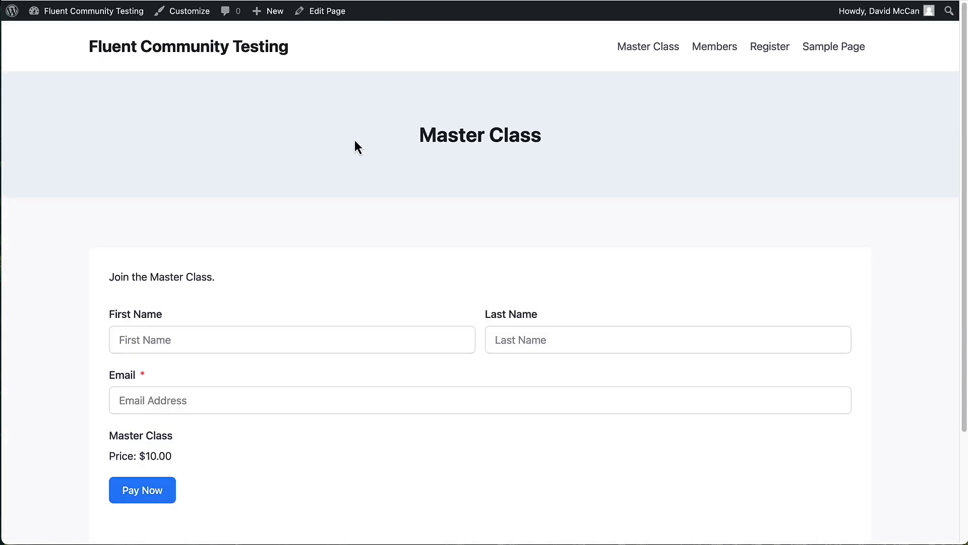
- Scroll the Master Class page, then switch to the Birdwatchers Social Club community window
scroll(355, 146, down, 2)
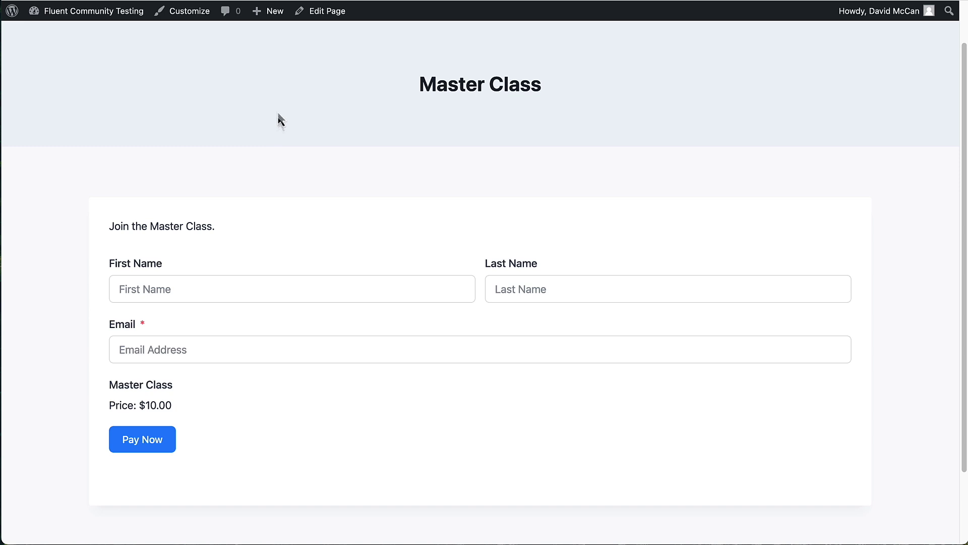
click(311, 0)
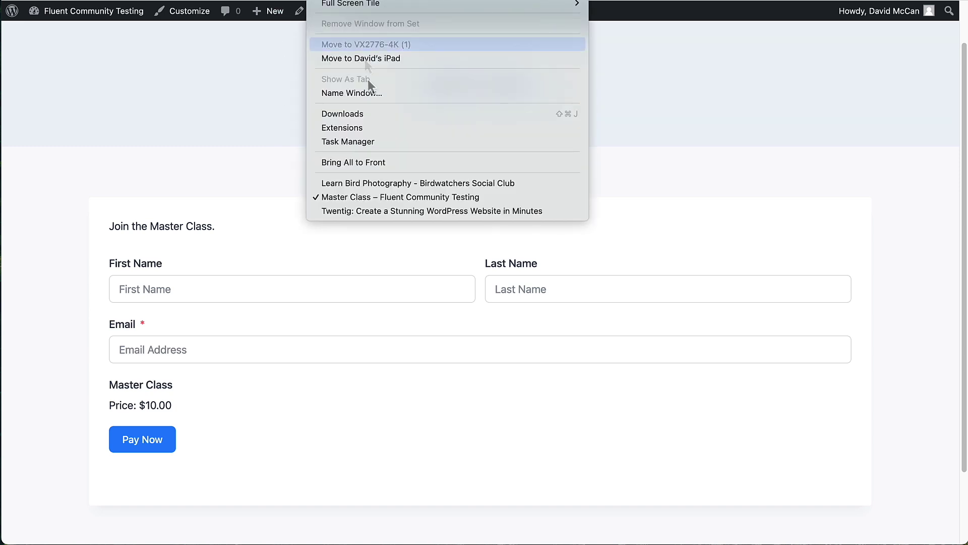
click(374, 183)
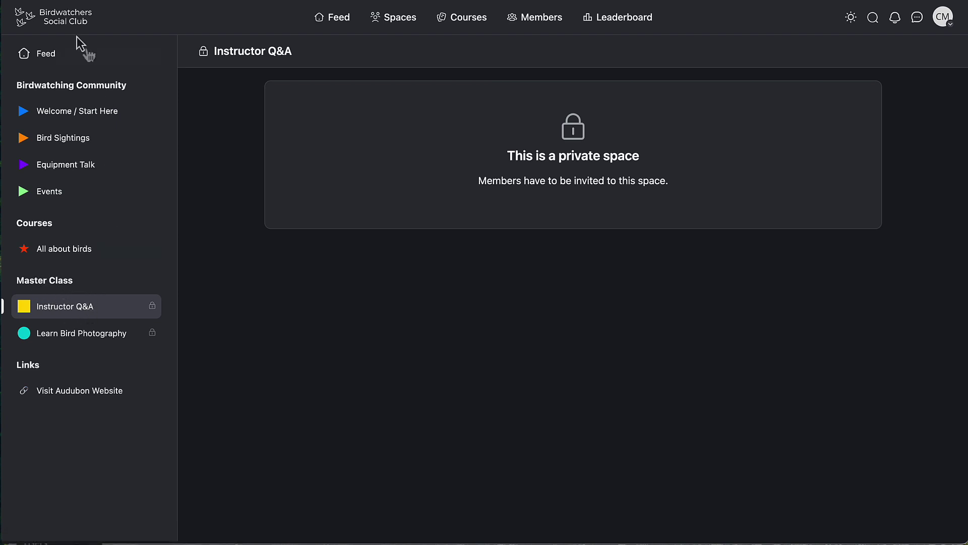
- Go from the community feed to the main website's Master Class page
click(50, 58)
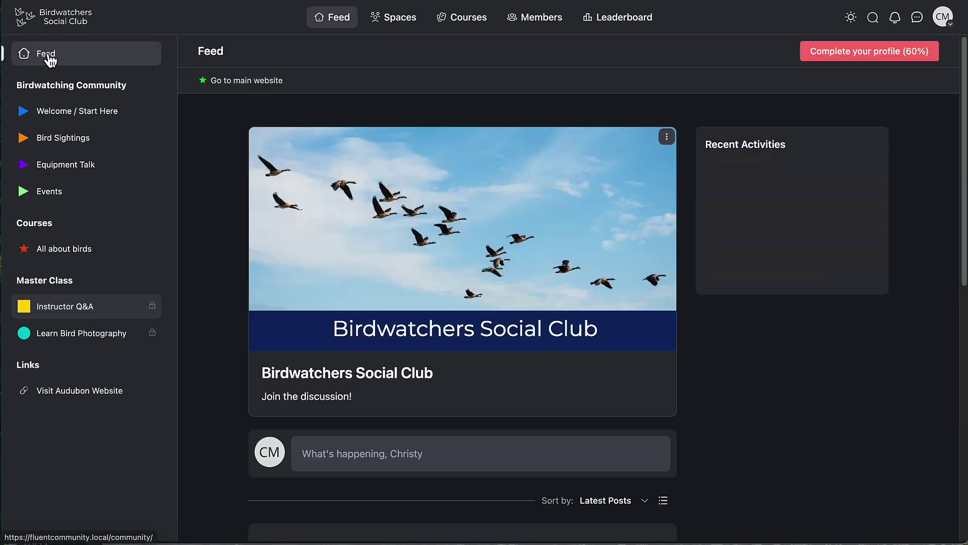
click(242, 83)
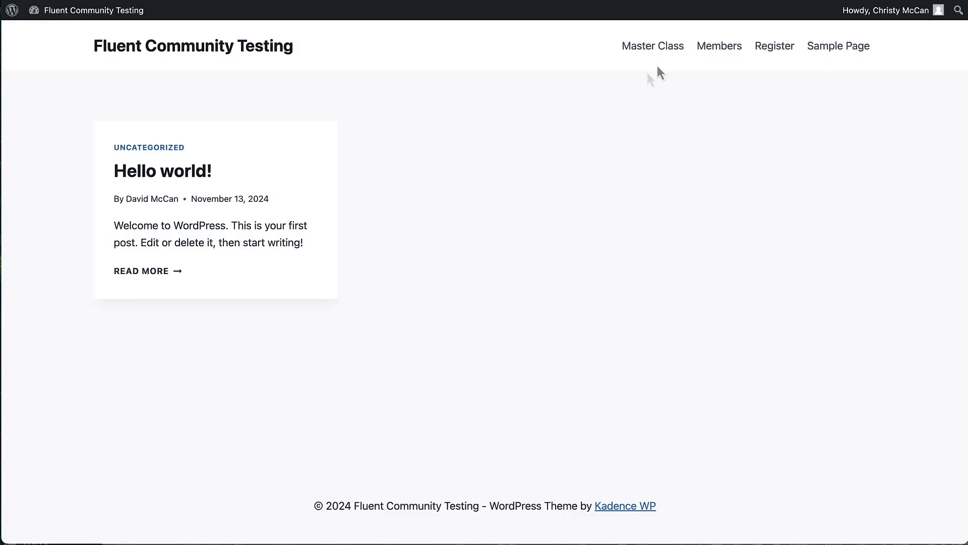
click(670, 49)
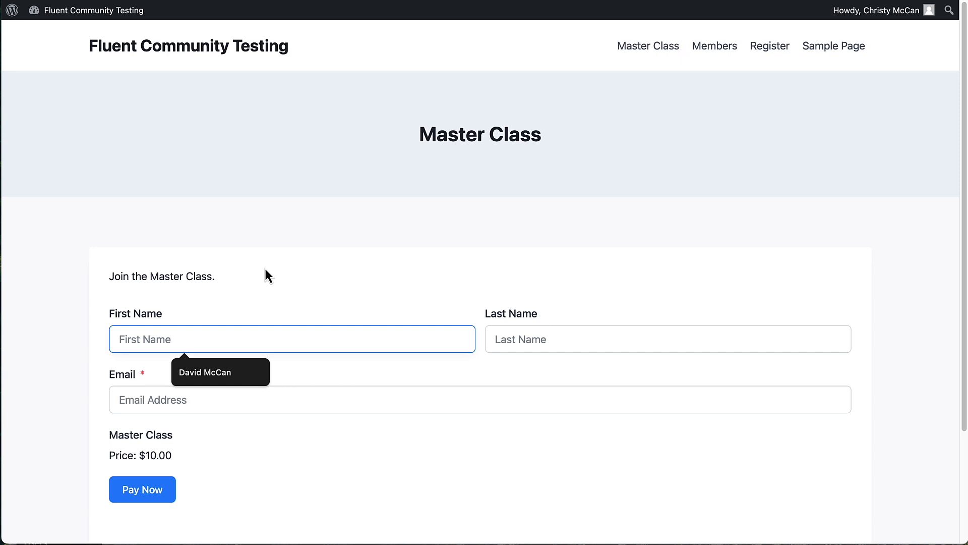
- Fill in the member's first name, last name and email, then submit with Pay Now
click(494, 339)
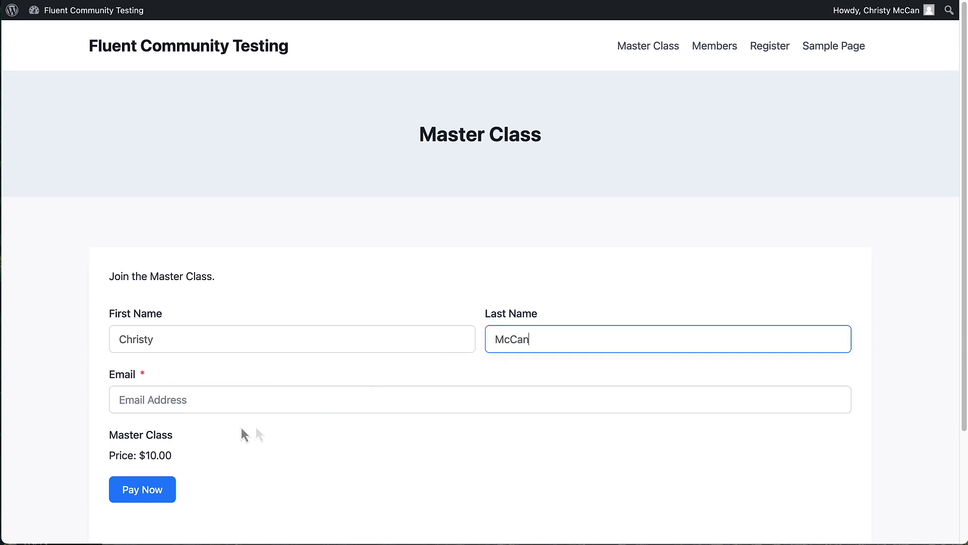
click(182, 396)
text(christy@example.com)
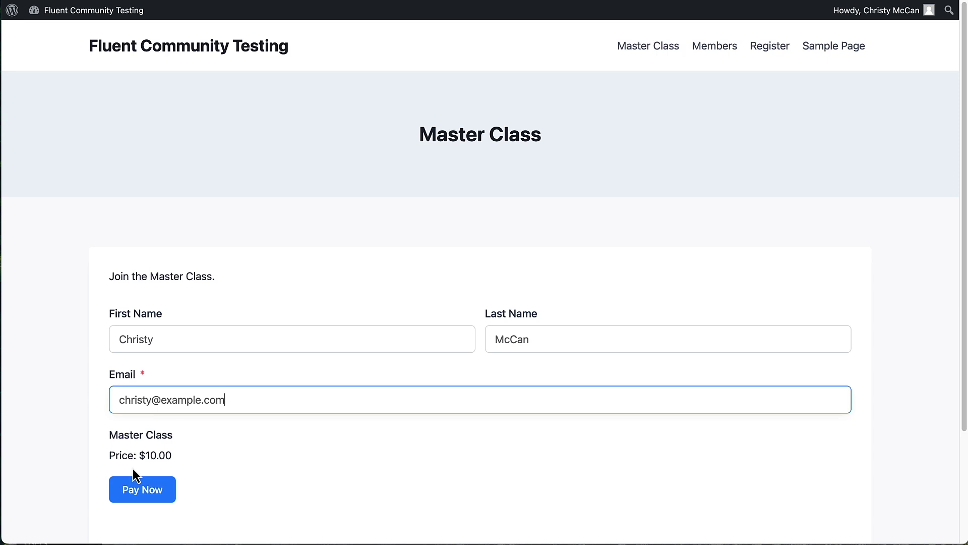
click(139, 494)
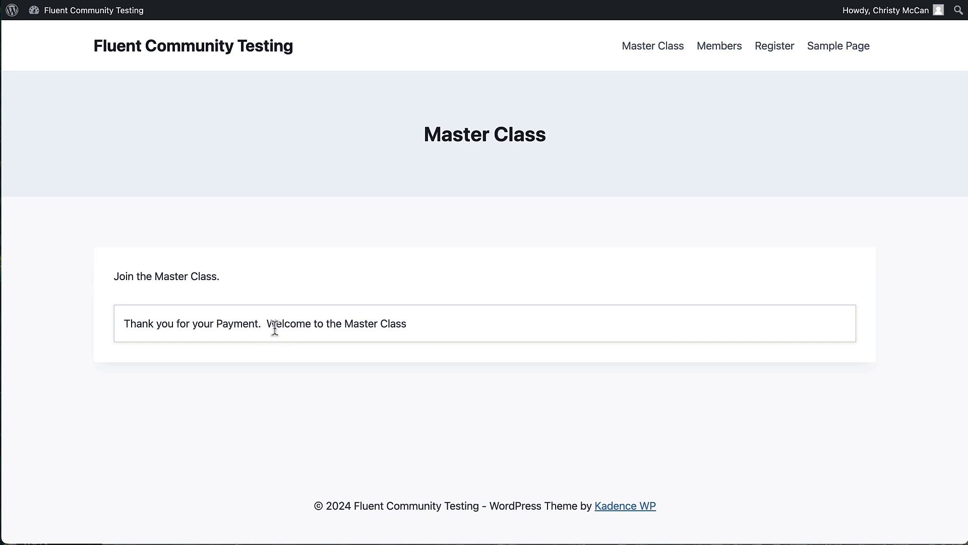
- Enter the community as the new member and open Instructor Q&A and Learn Bird Photography
click(713, 51)
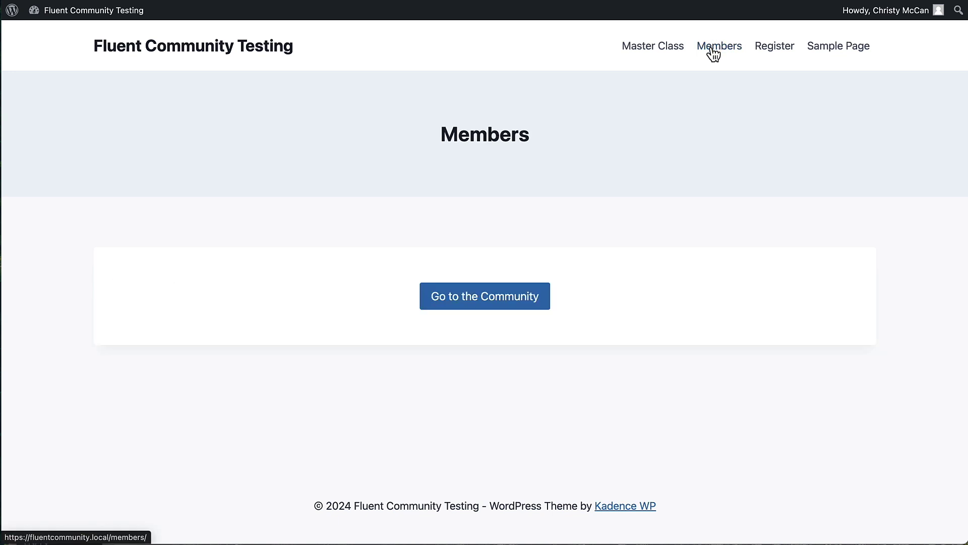
click(479, 303)
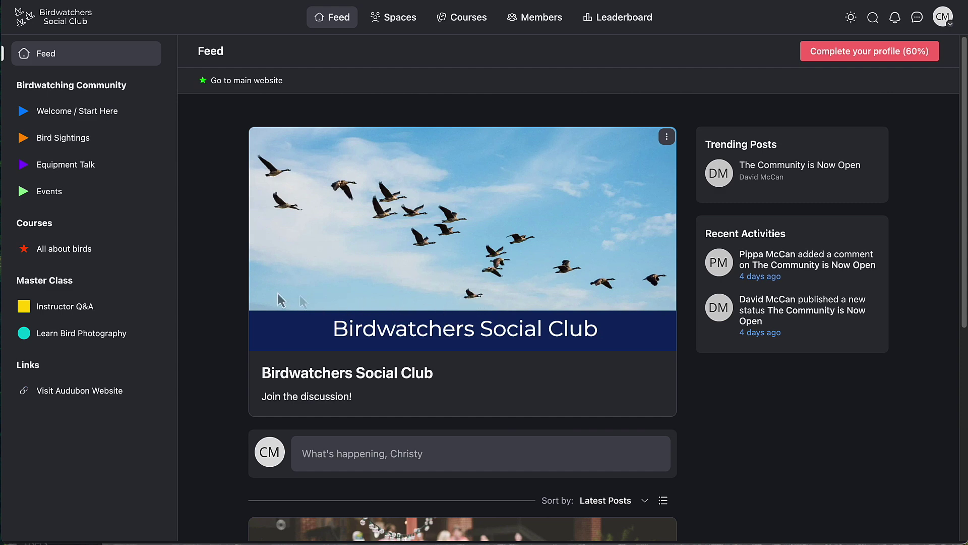
click(81, 313)
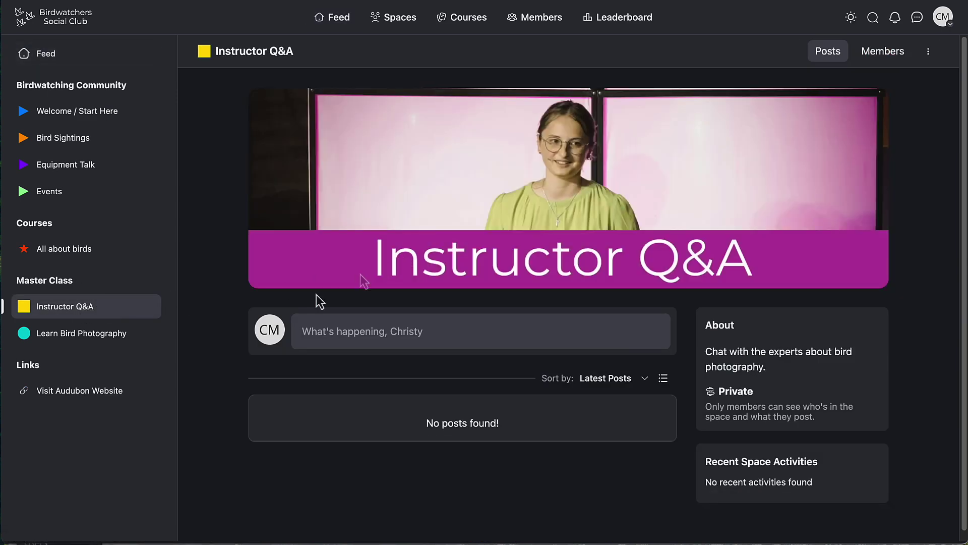
click(97, 334)
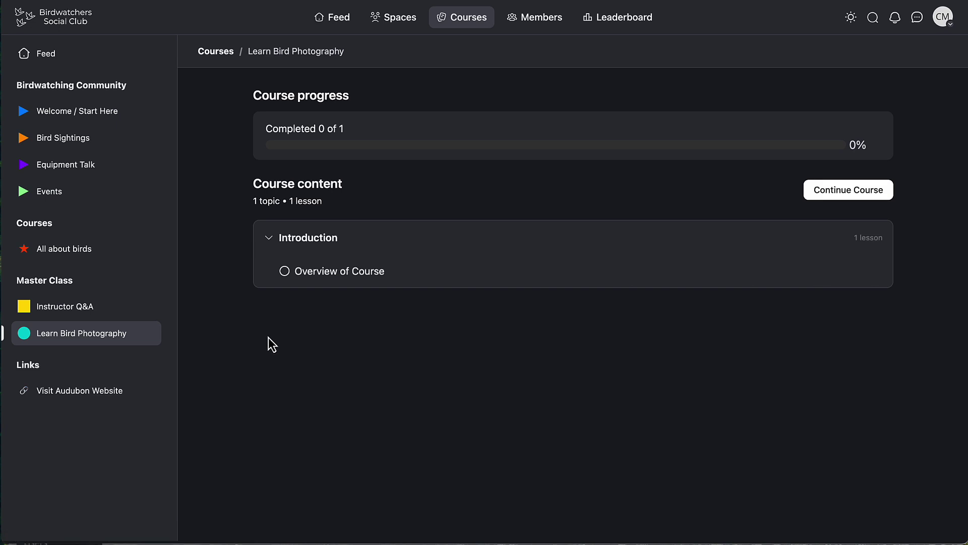